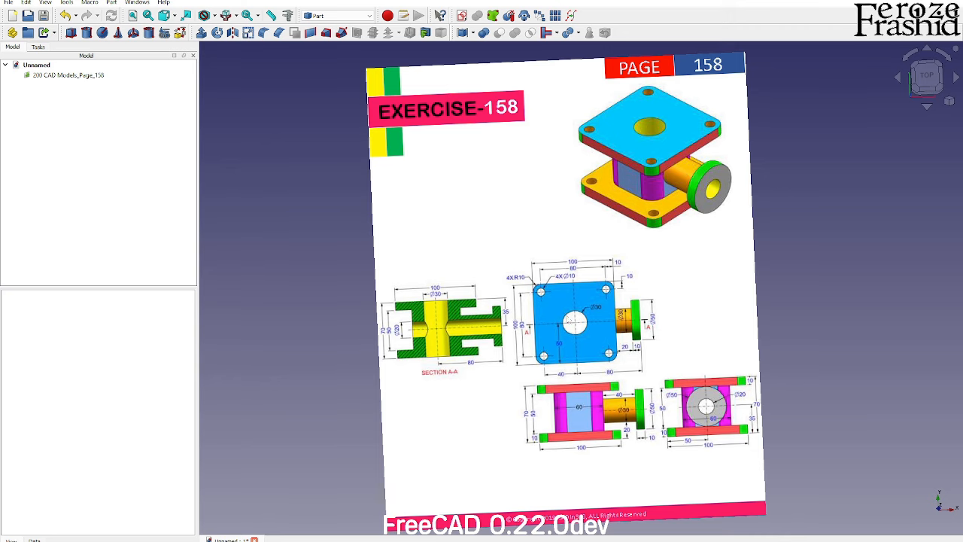
# Move the reference drawing image along the X axis with Transform, well clear of the origin
pyautogui.scroll(2, 592, 311)
pyautogui.scroll(-2, 591, 312)
pyautogui.moveTo(592, 311); pyautogui.dragTo(598, 322, button='middle')
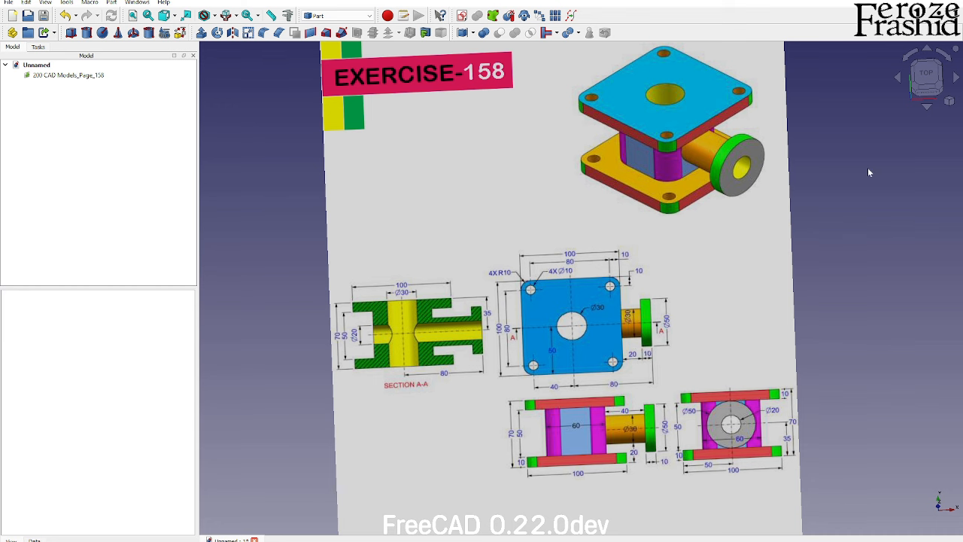
pyautogui.click(926, 75)
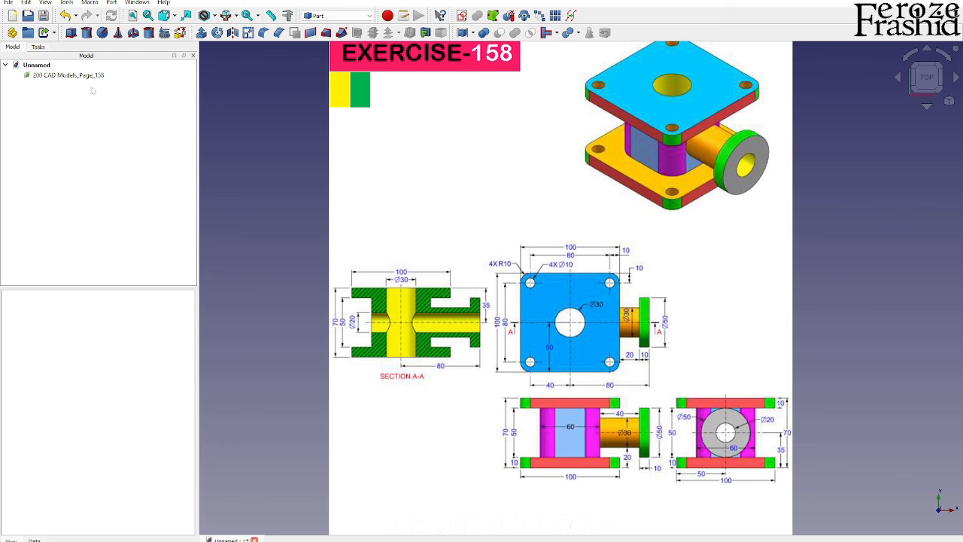
pyautogui.click(76, 75)
pyautogui.rightClick(75, 75)
pyautogui.click(113, 91)
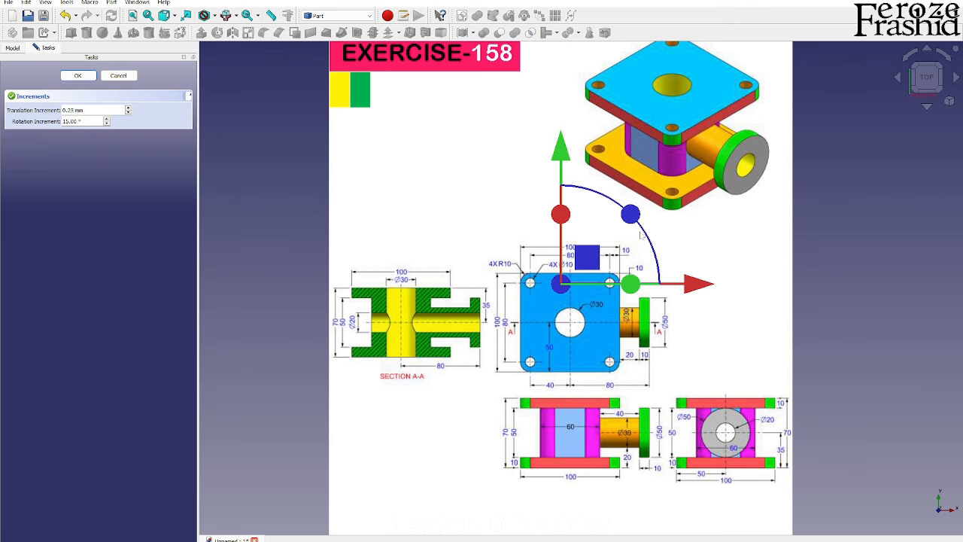
pyautogui.moveTo(689, 282); pyautogui.dragTo(959, 290)
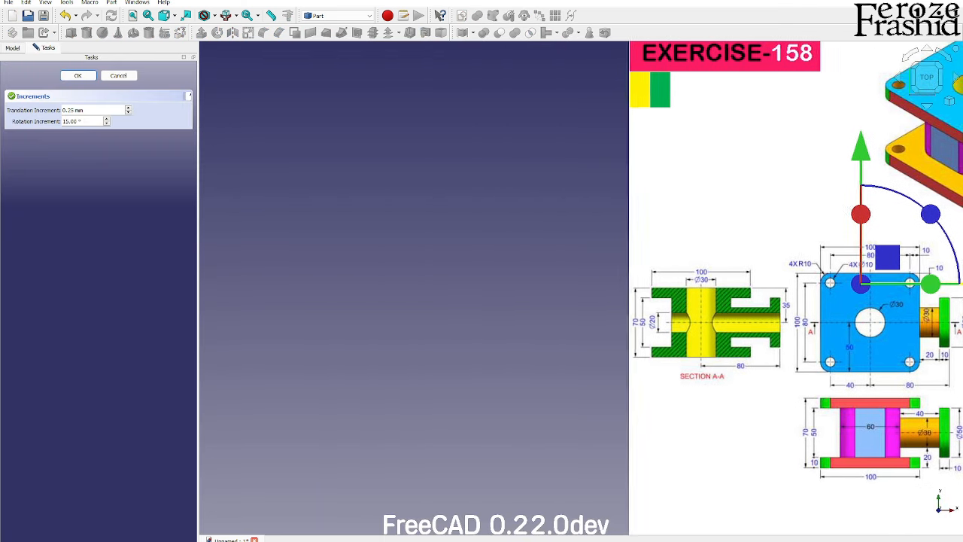
pyautogui.click(78, 75)
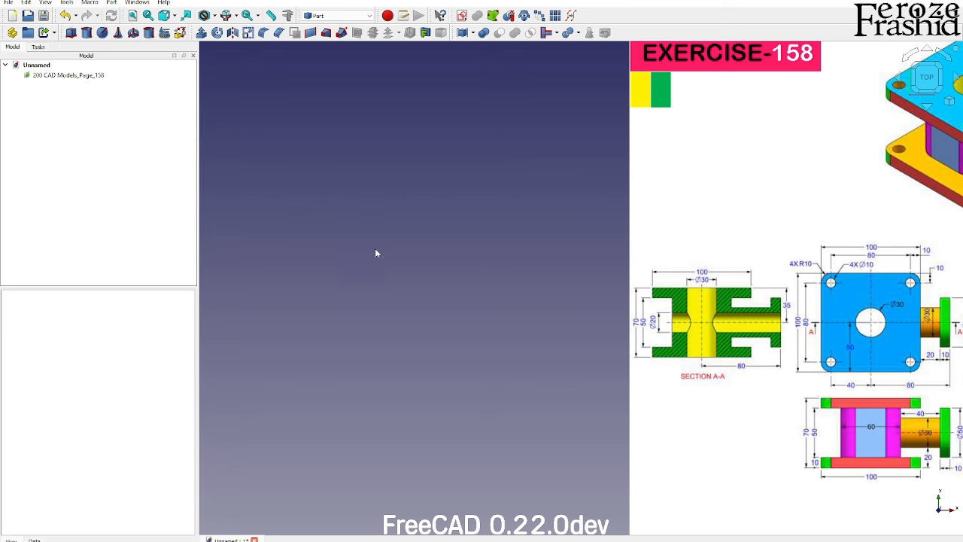
# Add a cube primitive at the origin beside the reference drawing
pyautogui.click(70, 33)
pyautogui.scroll(-3, 422, 279)
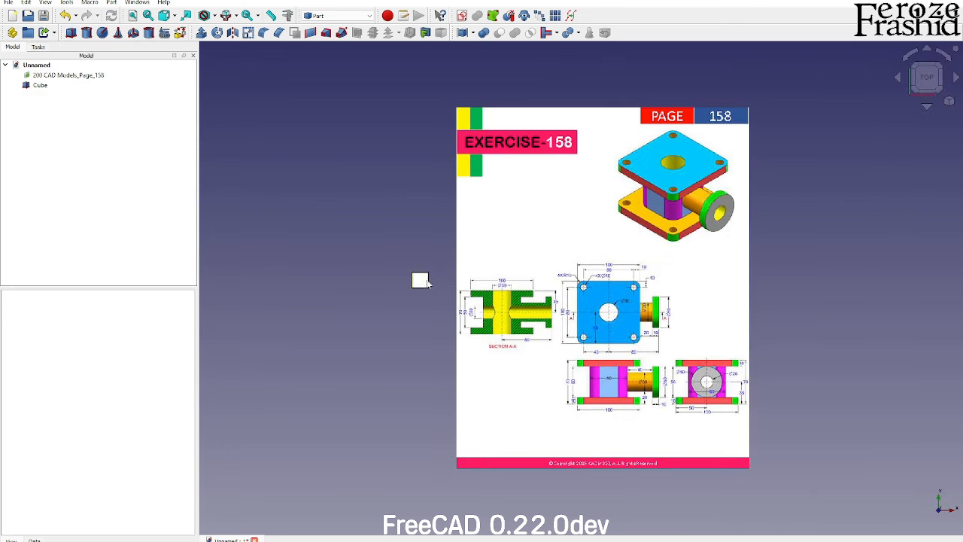
pyautogui.scroll(4, 448, 293)
pyautogui.scroll(-1, 419, 316)
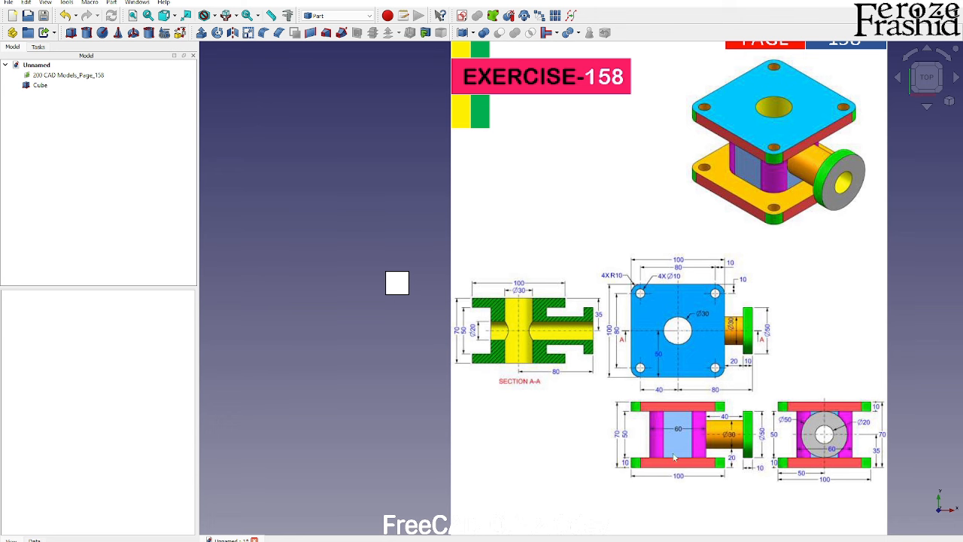
pyautogui.scroll(1, 674, 455)
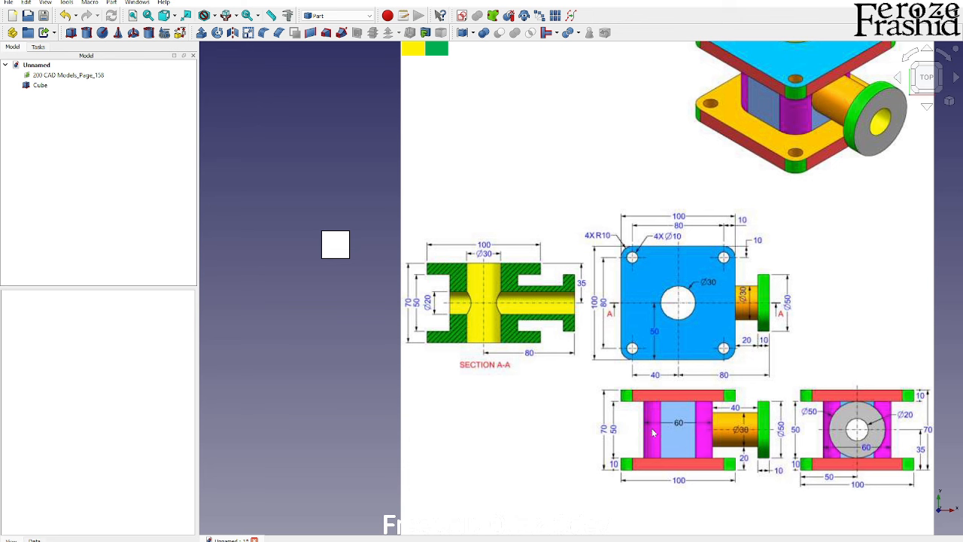
# Set the cube's length to 60 mm, width to 60 mm and height to 50 mm
pyautogui.click(328, 250)
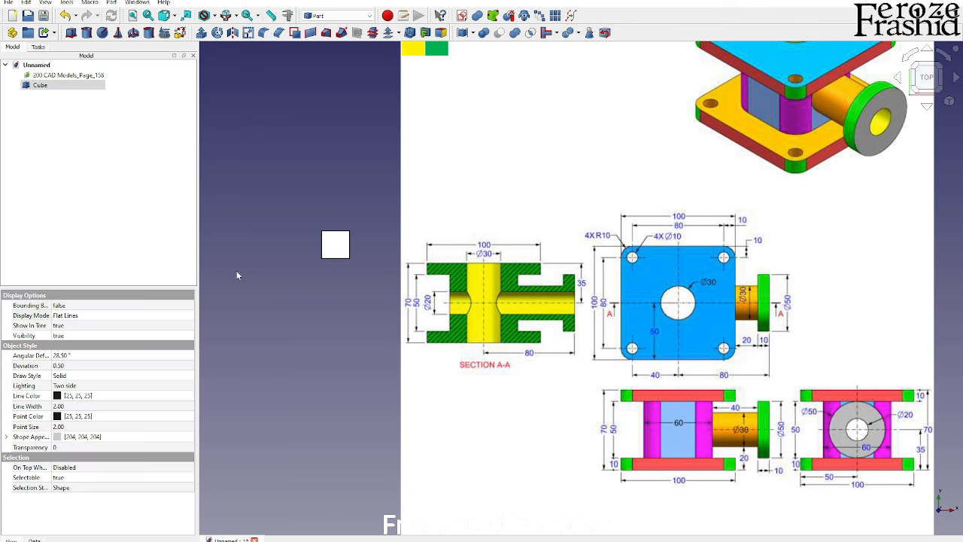
pyautogui.click(34, 539)
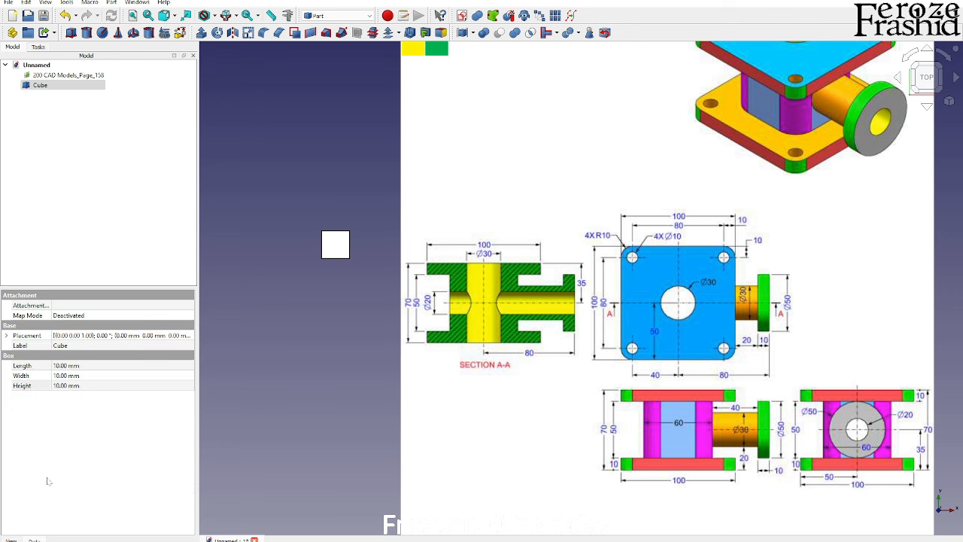
pyautogui.click(83, 366)
pyautogui.write('60')
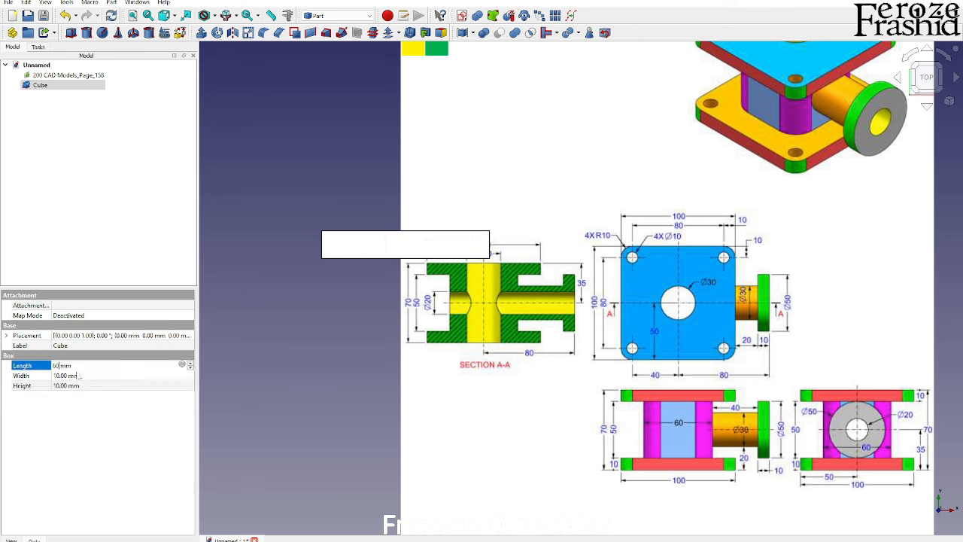
pyautogui.press('Tab')
pyautogui.write('60')
pyautogui.press('Tab')
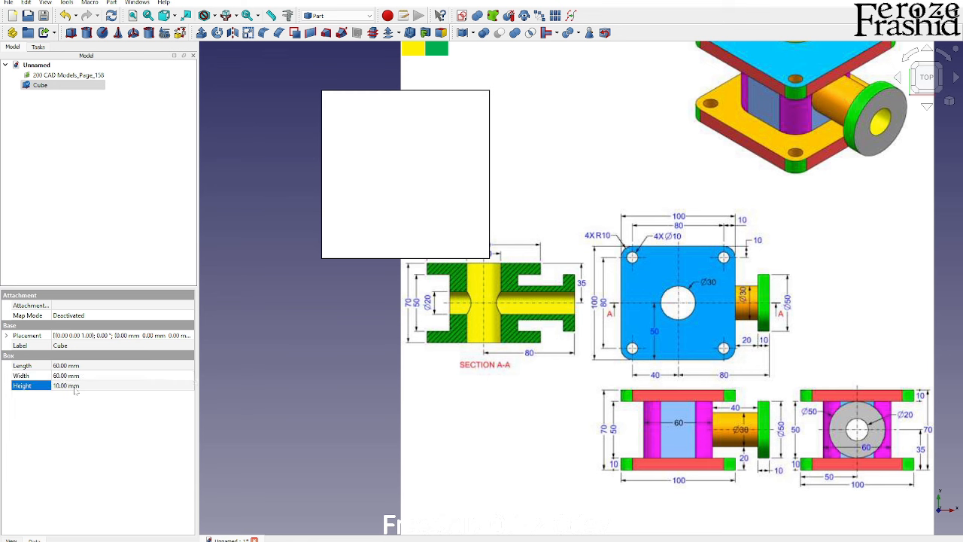
pyautogui.write('50')
pyautogui.click(254, 407)
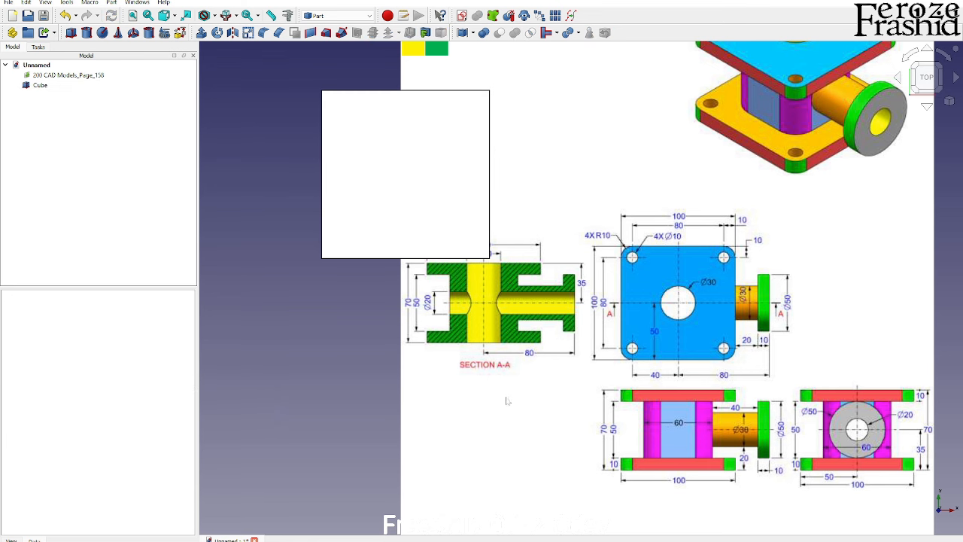
# Fillet the cube's four vertical edges with a constant radius
pyautogui.moveTo(507, 399); pyautogui.dragTo(516, 364, button='middle')
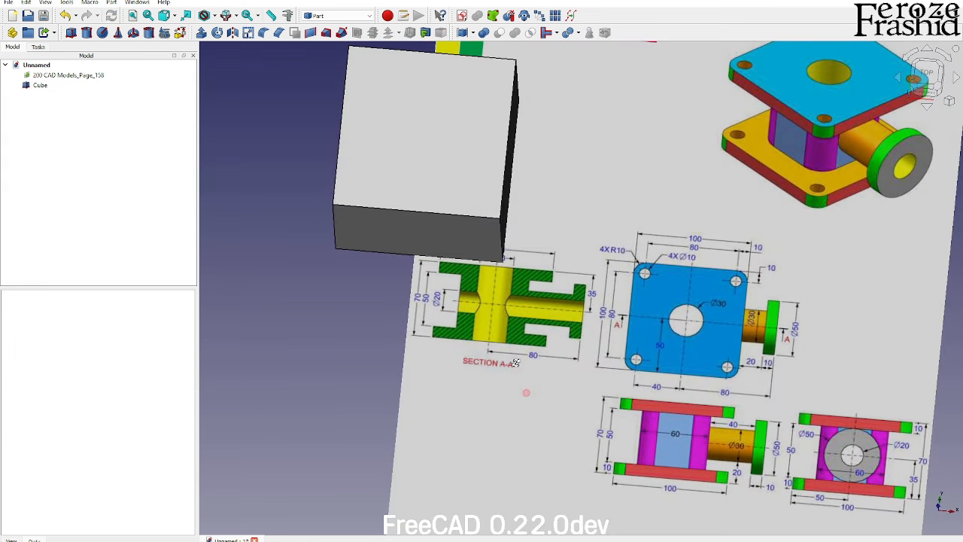
pyautogui.click(506, 246)
pyautogui.moveTo(506, 246); pyautogui.dragTo(624, 413, button='middle')
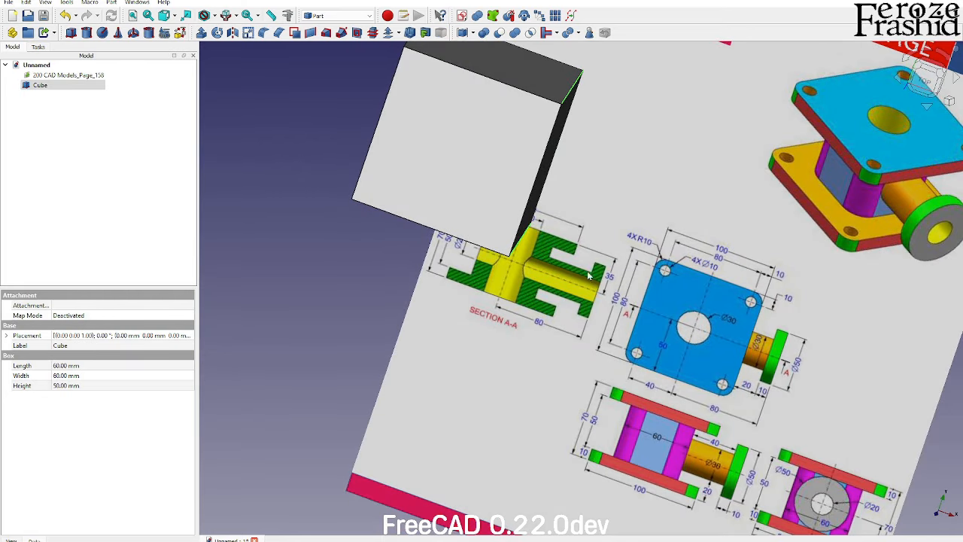
pyautogui.moveTo(577, 118); pyautogui.dragTo(538, 164, button='middle')
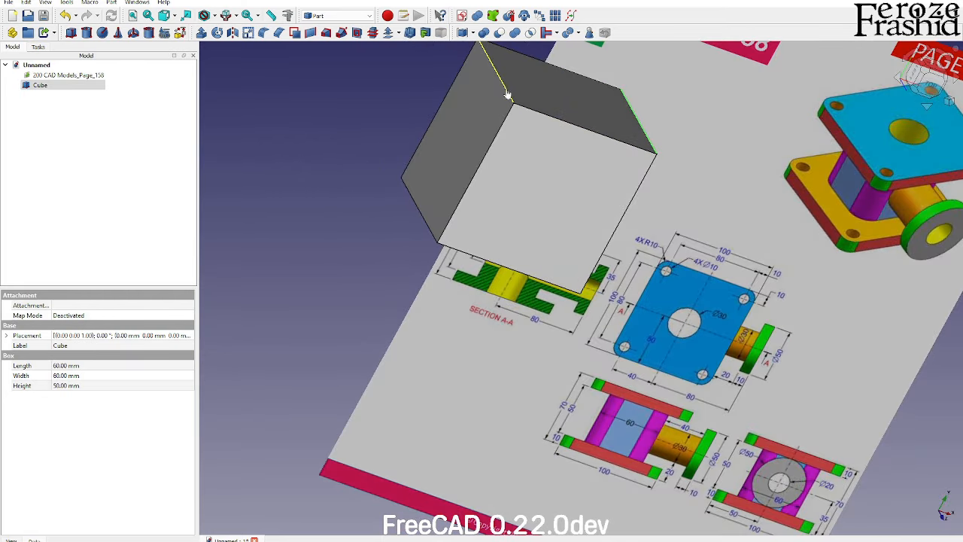
pyautogui.keyDown('ctrl'); pyautogui.click(422, 219); pyautogui.keyUp('ctrl')
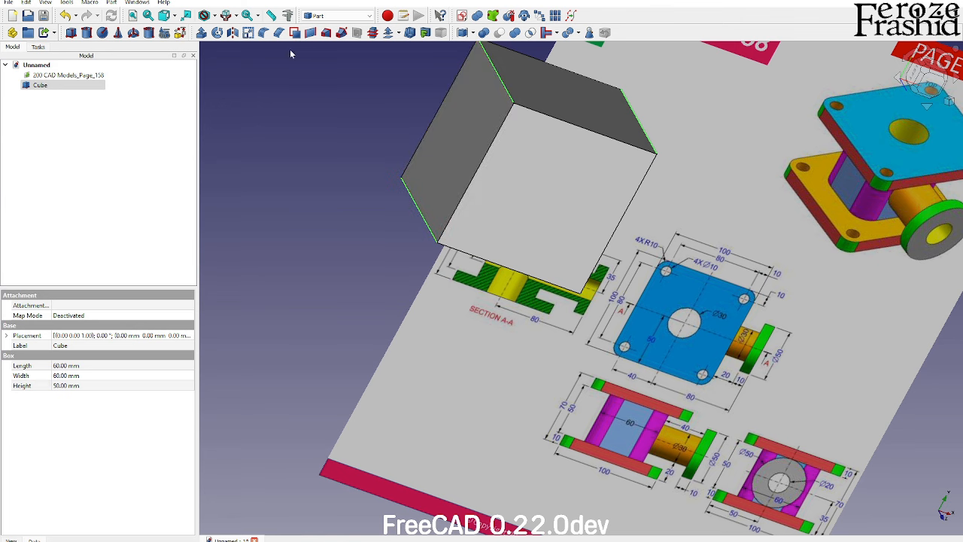
pyautogui.click(264, 32)
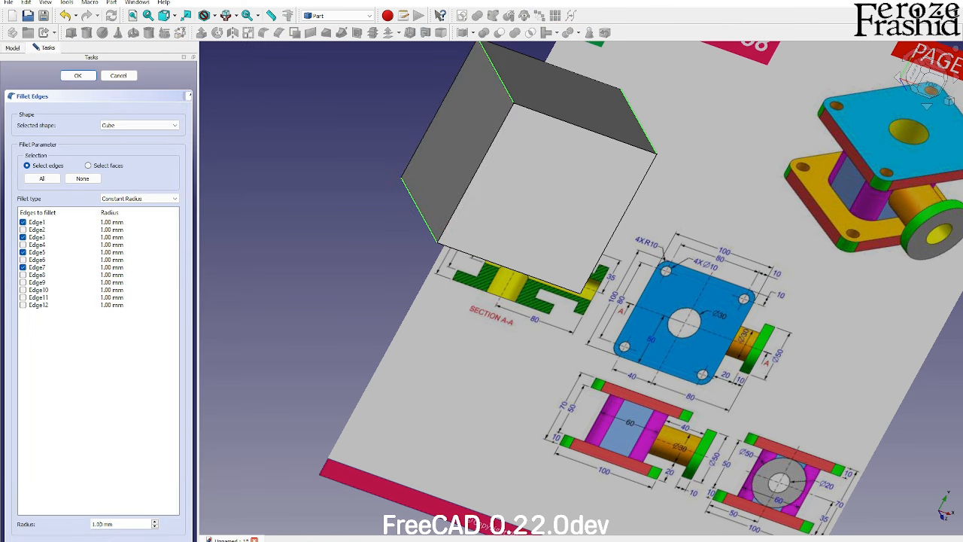
pyautogui.press('Delete')
pyautogui.press('Delete')
pyautogui.press('Return')
# Set the filleted block's position to X -30 mm and Y -30 mm, centring it on the origin
pyautogui.scroll(-1, 293, 500)
pyautogui.moveTo(723, 462)
pyautogui.mouseDown(button='middle')
pyautogui.moveTo(701, 293)
pyautogui.moveTo(556, 376)
pyautogui.moveTo(636, 352)
pyautogui.mouseUp(button='middle')
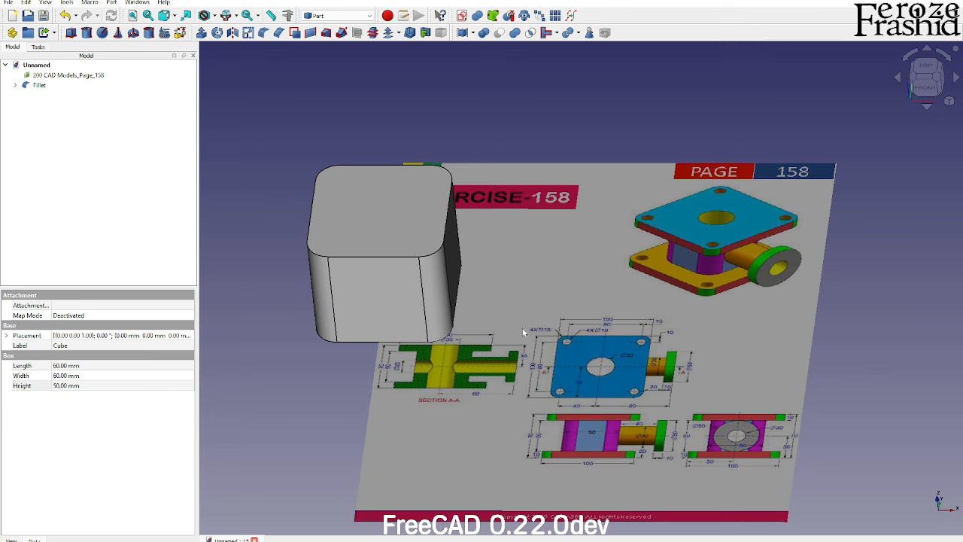
pyautogui.click(403, 283)
pyautogui.click(7, 315)
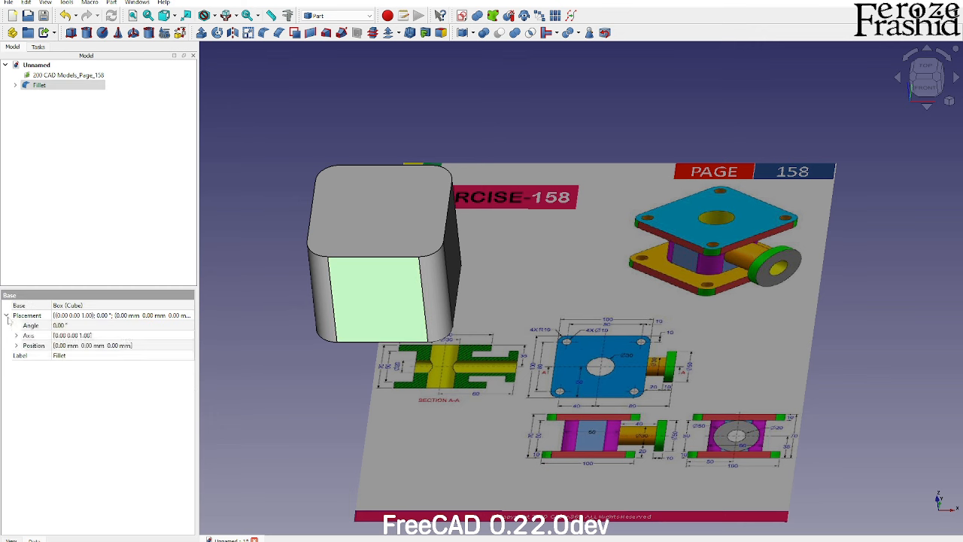
pyautogui.click(15, 346)
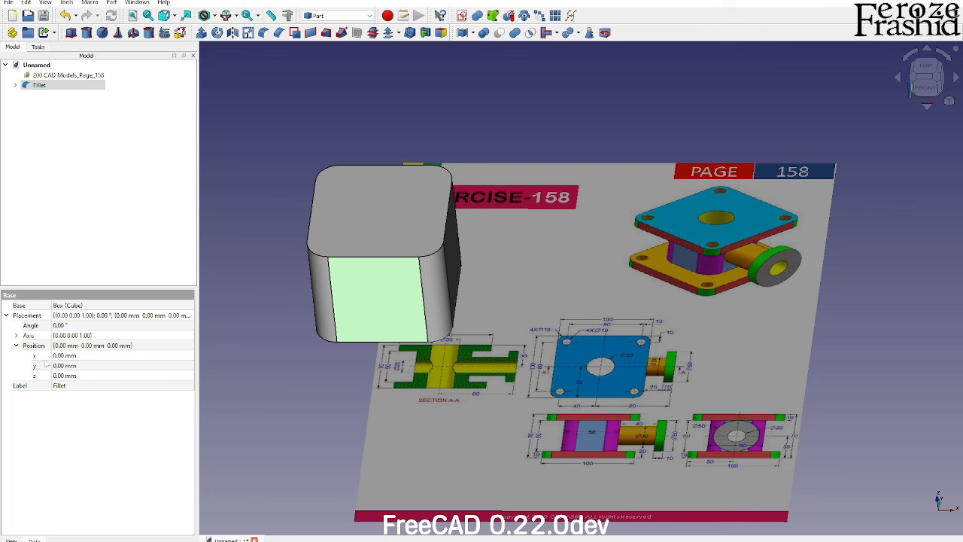
pyautogui.click(68, 356)
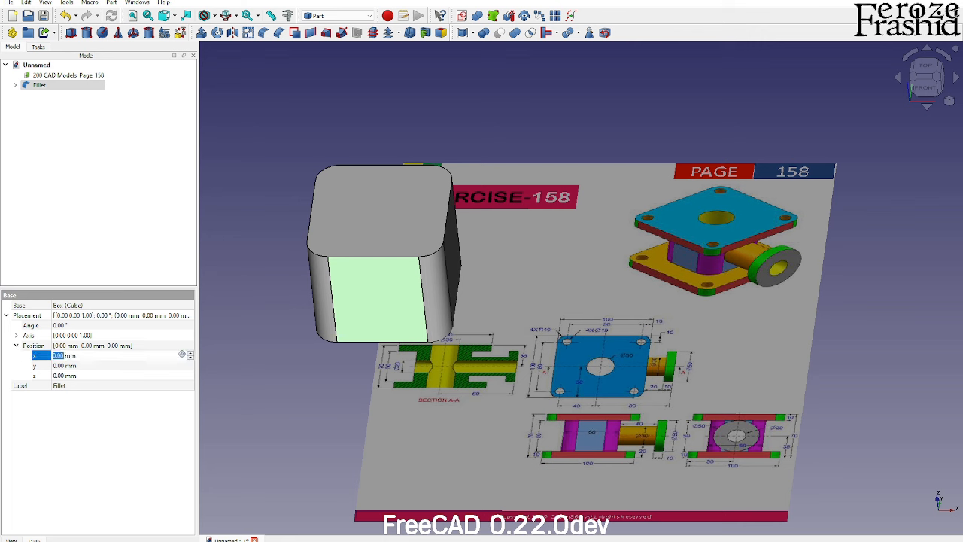
pyautogui.write('30')
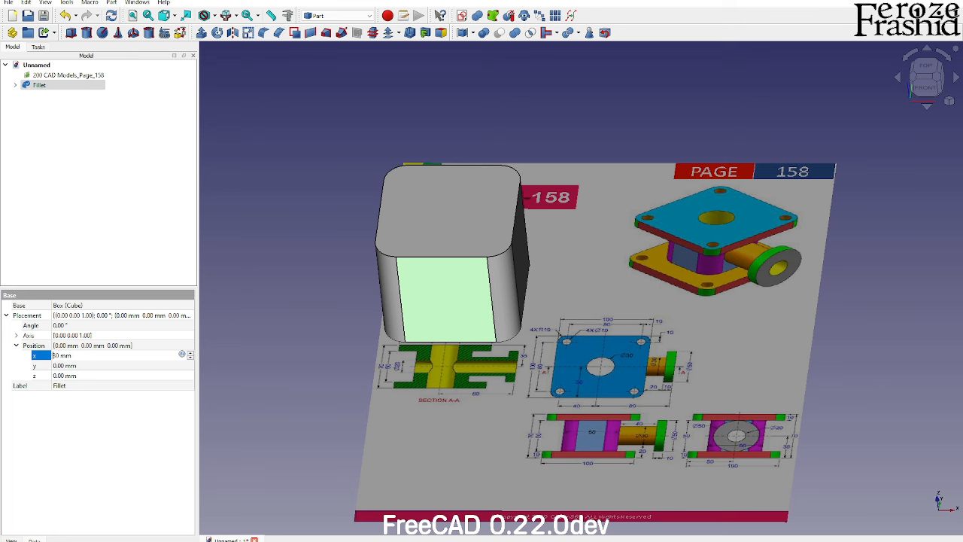
pyautogui.write('-')
pyautogui.press('Return')
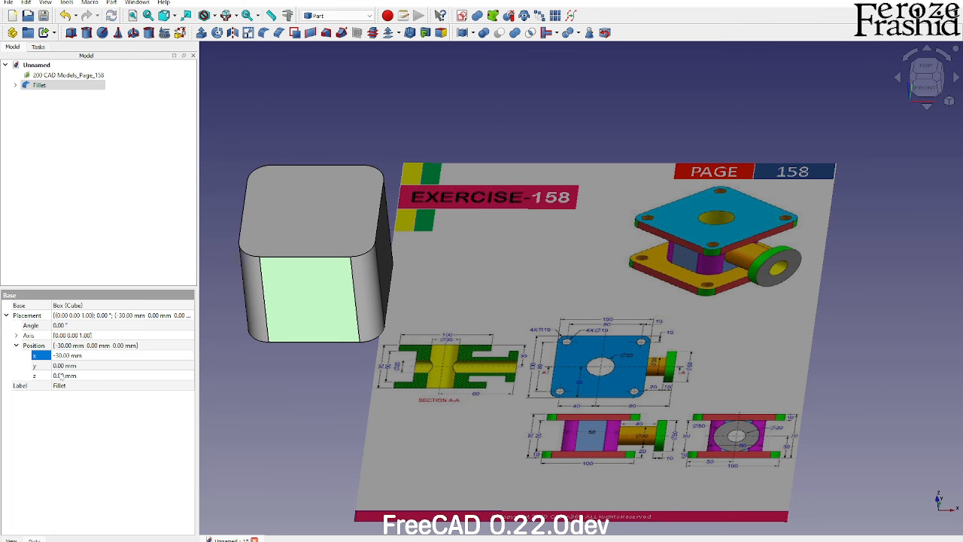
pyautogui.click(60, 366)
pyautogui.write('-30')
pyautogui.press('Return')
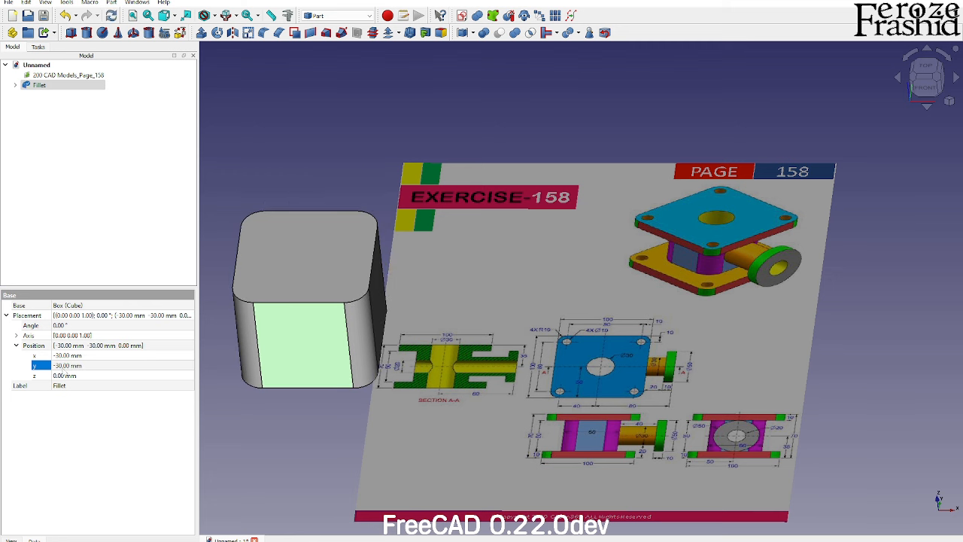
pyautogui.click(303, 434)
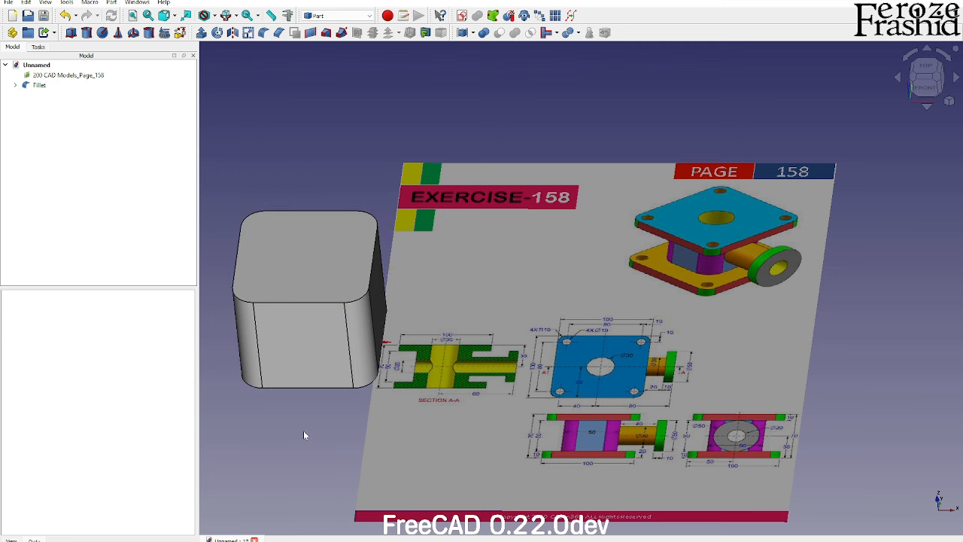
# Look at the model from the top and hide the filleted block
pyautogui.moveTo(303, 430); pyautogui.dragTo(321, 403, button='middle')
pyautogui.scroll(-2, 471, 446)
pyautogui.moveTo(421, 412); pyautogui.dragTo(447, 442, button='middle')
pyautogui.scroll(3, 500, 406)
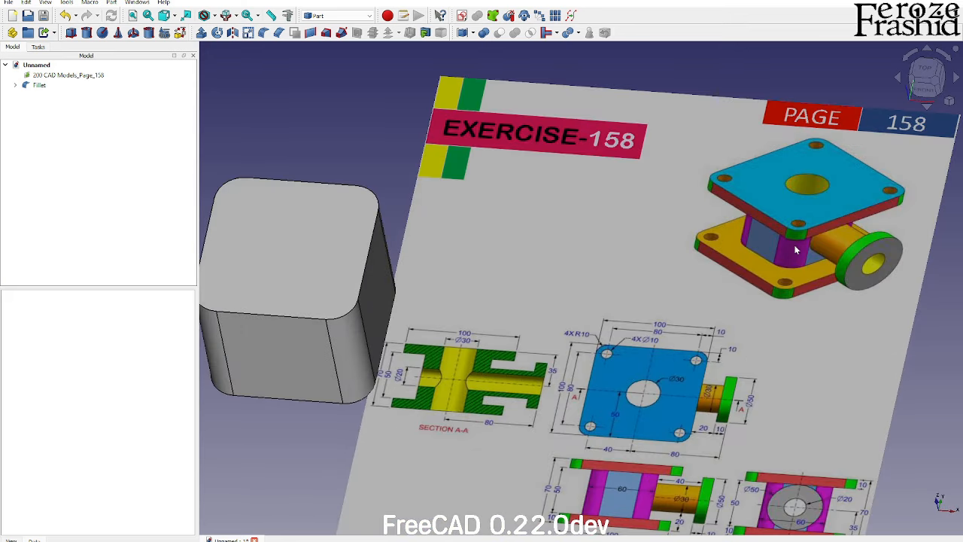
pyautogui.click(924, 69)
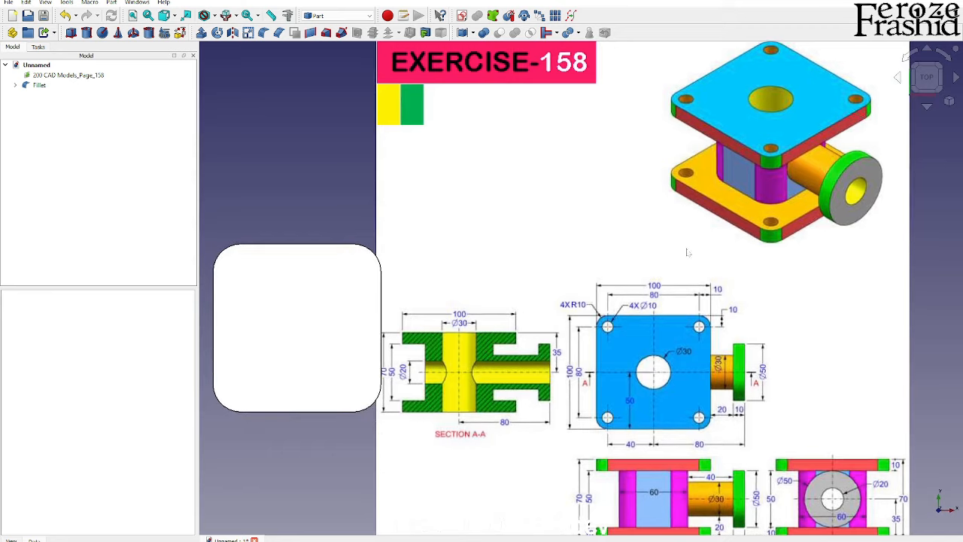
pyautogui.scroll(-2, 589, 309)
pyautogui.scroll(1, 363, 308)
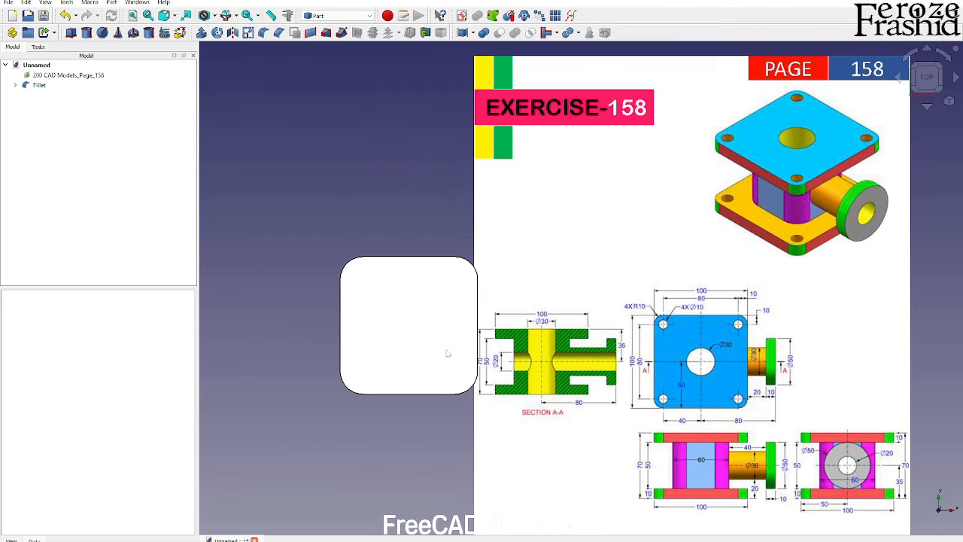
pyautogui.click(39, 85)
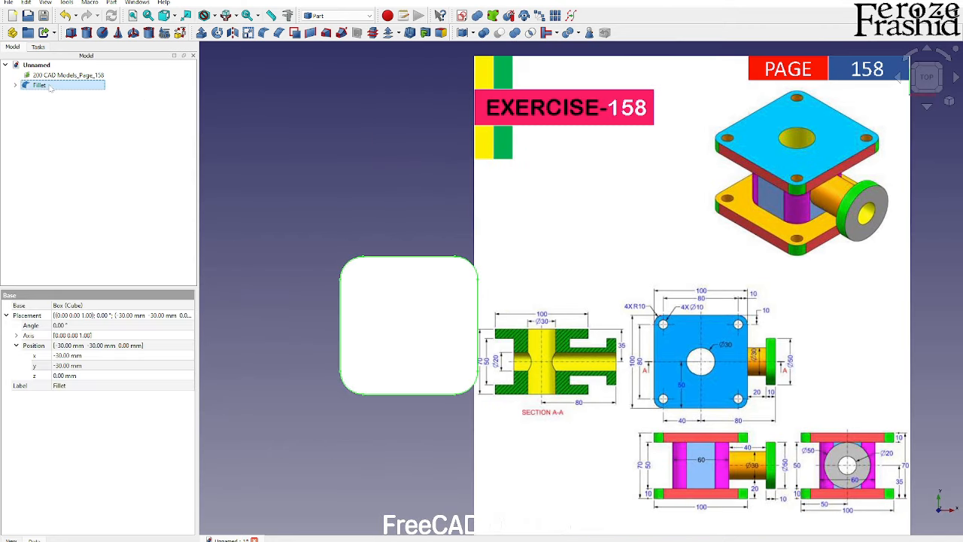
pyautogui.press('space')
pyautogui.click(230, 125)
# Create a new sketch on the XY plane with zero offset
pyautogui.click(461, 15)
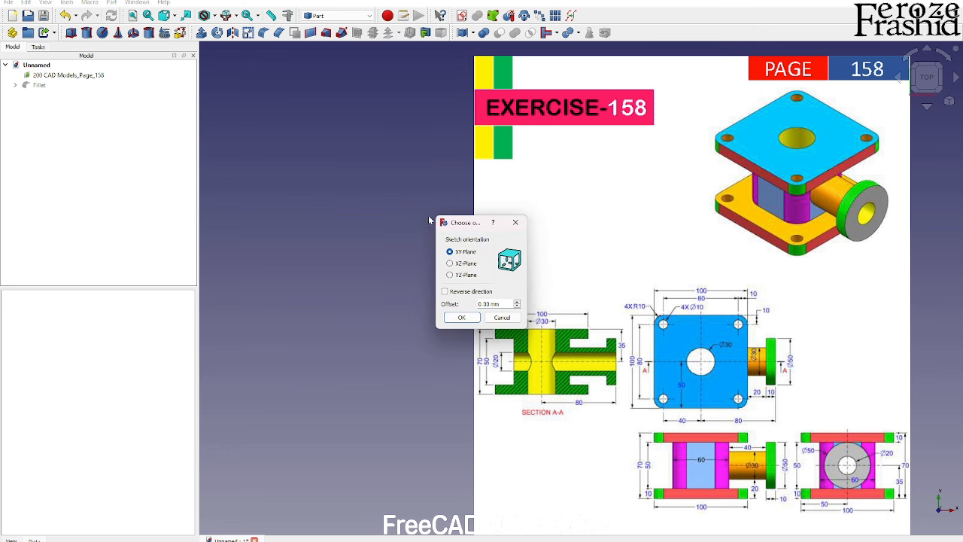
pyautogui.click(474, 313)
pyautogui.scroll(1, 459, 351)
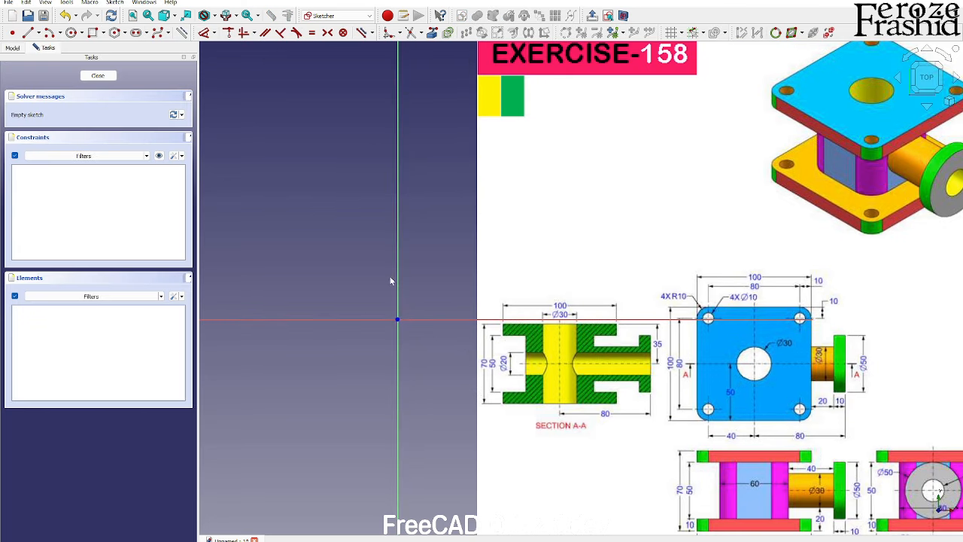
# Sketch a rounded rectangle around the origin, about 46 mm wide and 42 mm high, with a 10 mm corner radius
pyautogui.click(103, 32)
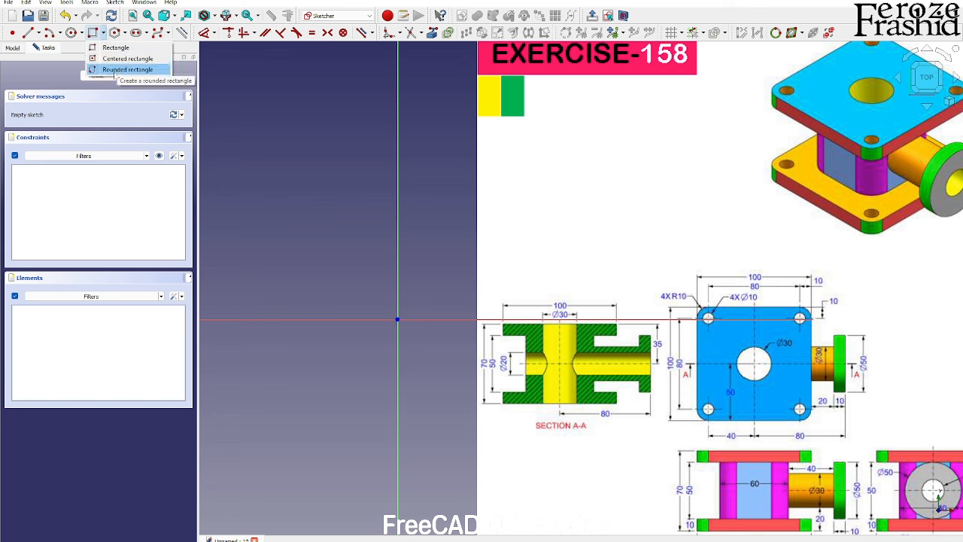
pyautogui.click(112, 70)
pyautogui.click(337, 262)
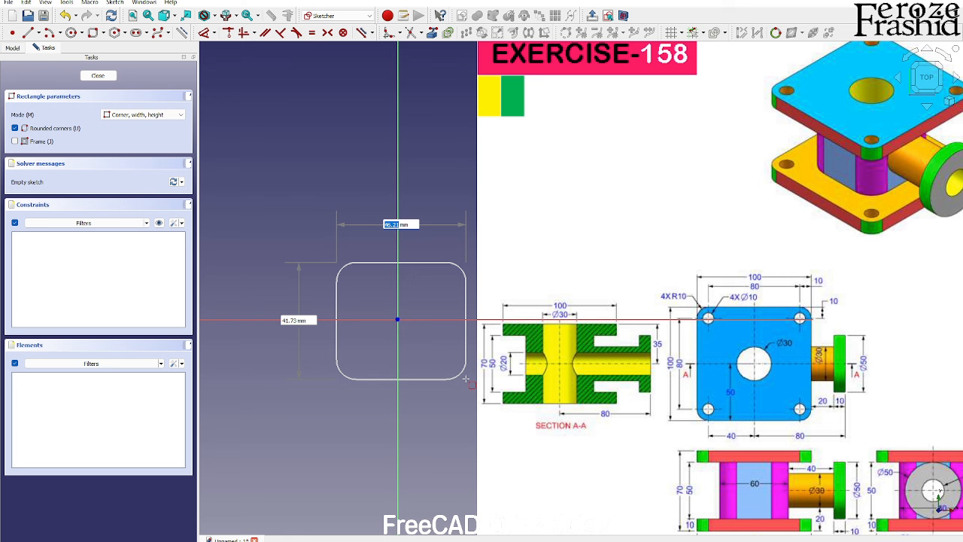
pyautogui.click(465, 378)
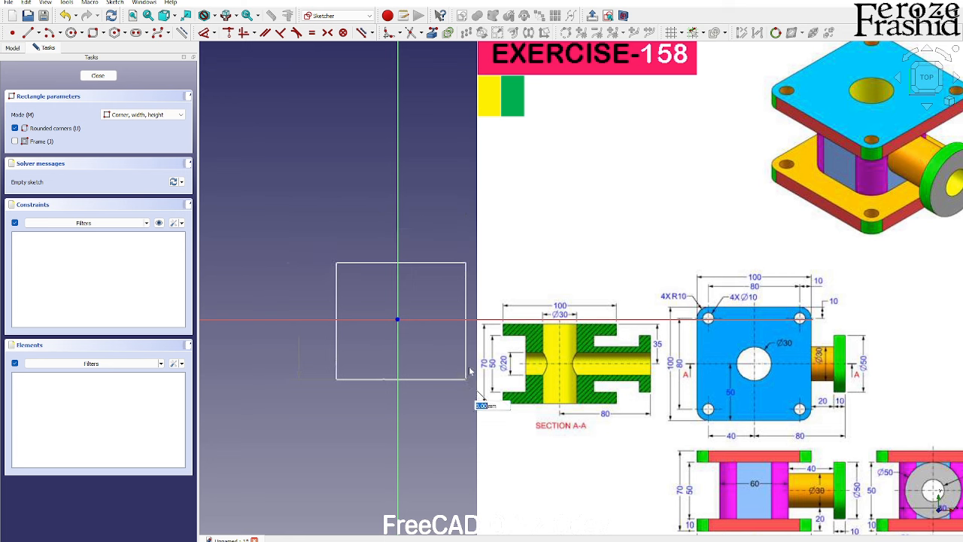
pyautogui.write('10')
pyautogui.press('Return')
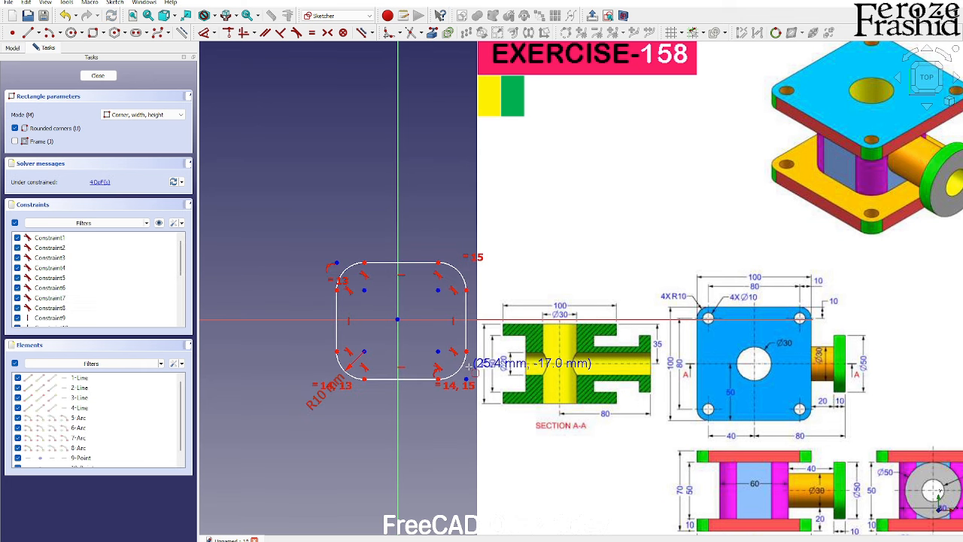
pyautogui.press('Escape')
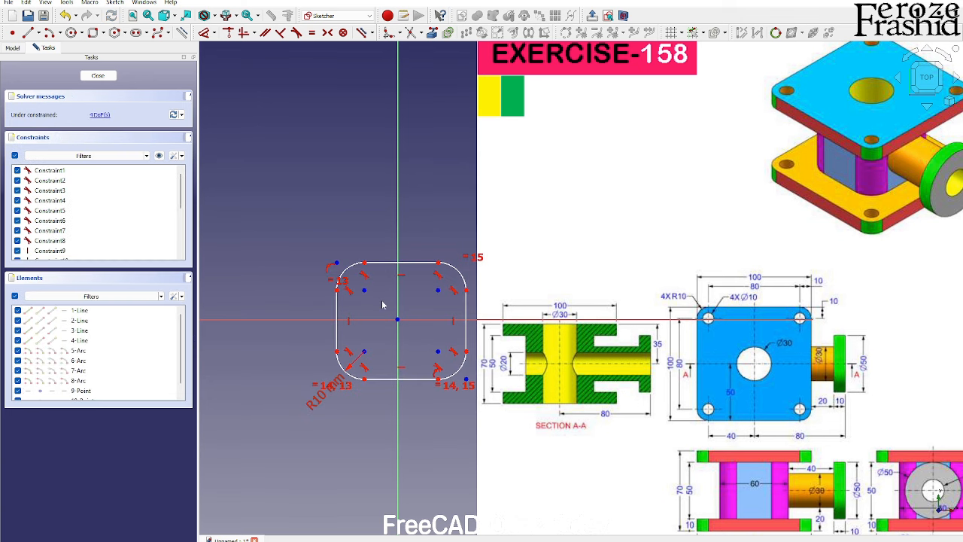
# Constrain the rounded rectangle's upper and left sides to equal length
pyautogui.click(365, 292)
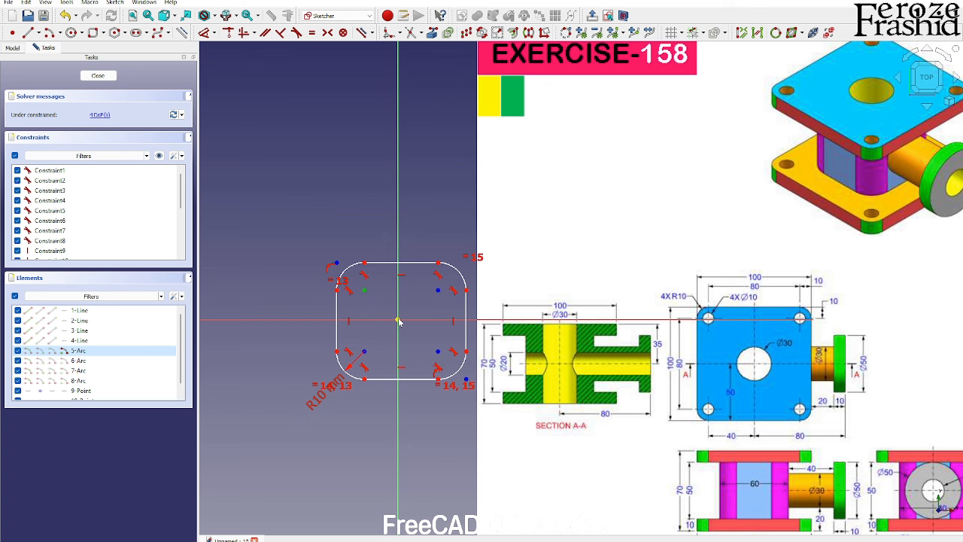
pyautogui.click(416, 310)
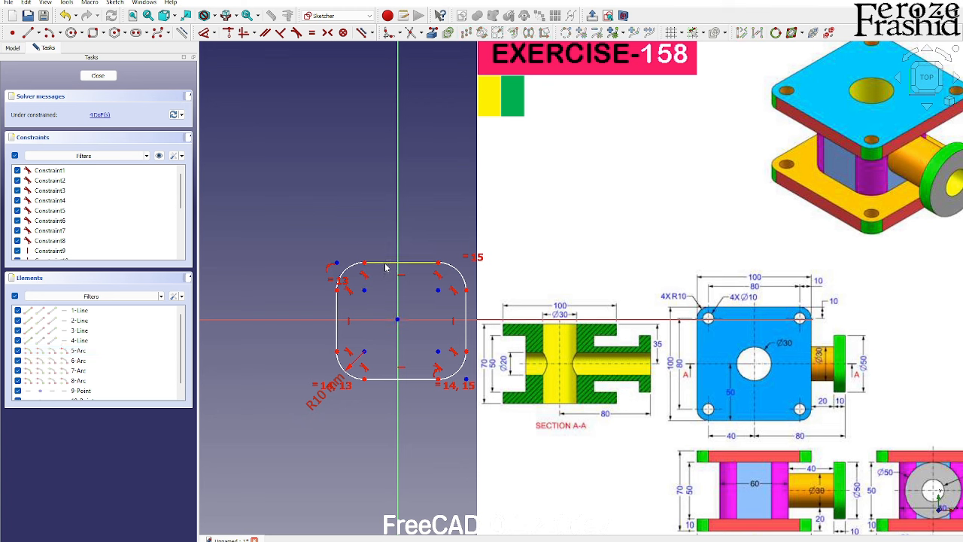
pyautogui.click(398, 263)
pyautogui.click(337, 325)
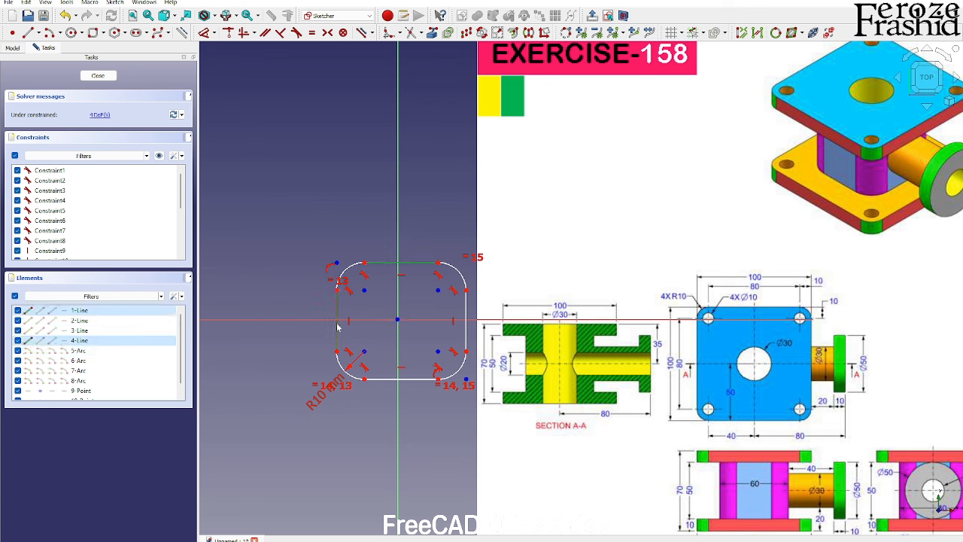
pyautogui.press('e')
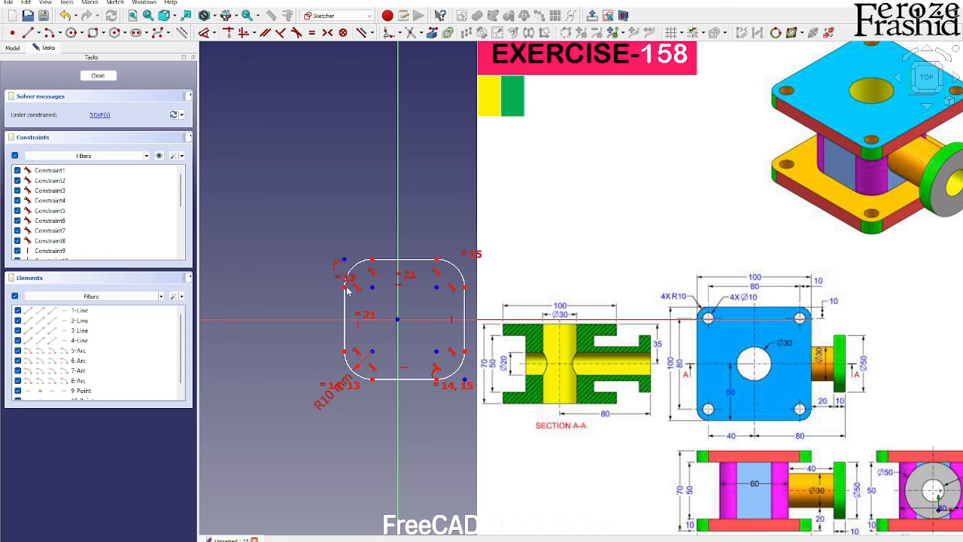
# Dimension the rounded rectangle's overall width horizontally and set it to 100 mm
pyautogui.click(345, 287)
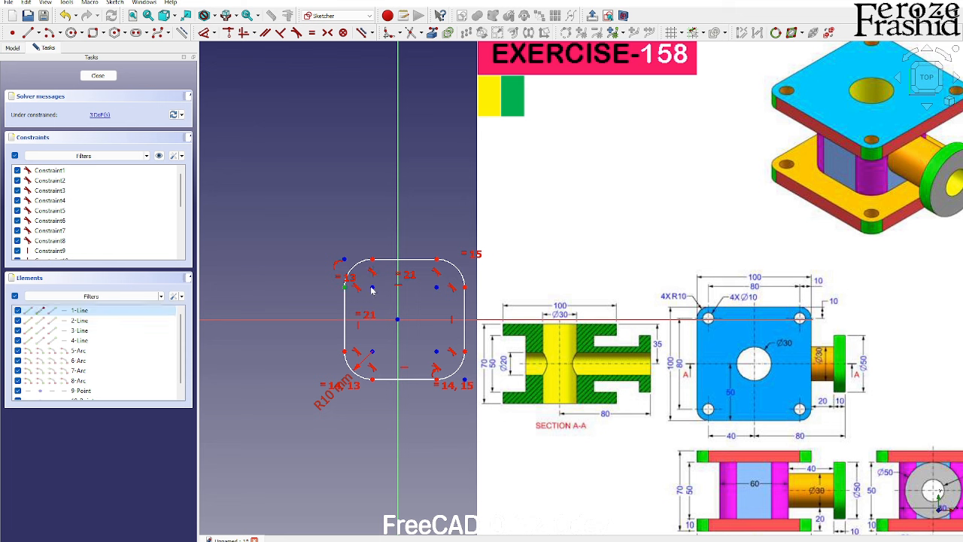
pyautogui.click(464, 288)
pyautogui.hotkey('shift', 'h')
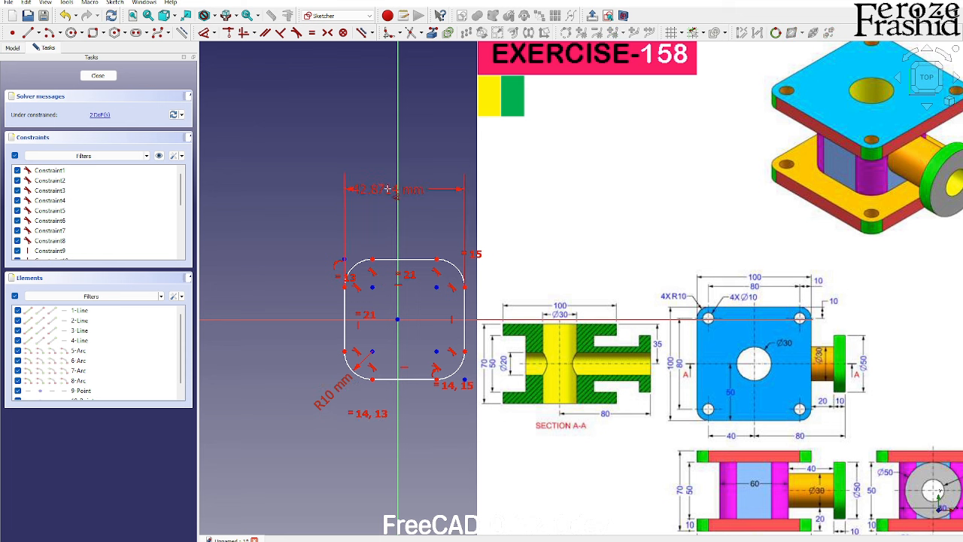
pyautogui.click(391, 190)
pyautogui.write('100')
pyautogui.press('Return')
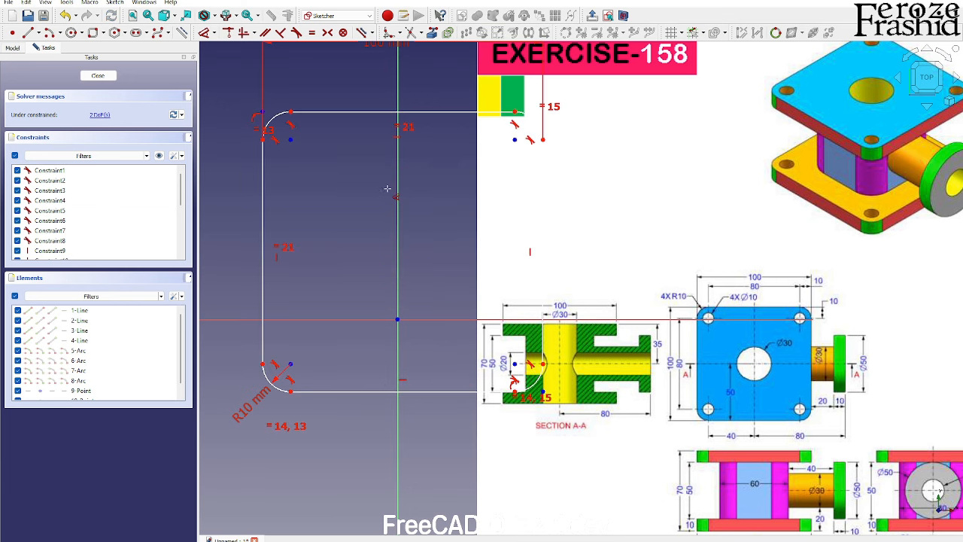
# Centre the rounded square by making two diagonally opposite corner arc centres symmetric about the origin
pyautogui.scroll(-2, 404, 310)
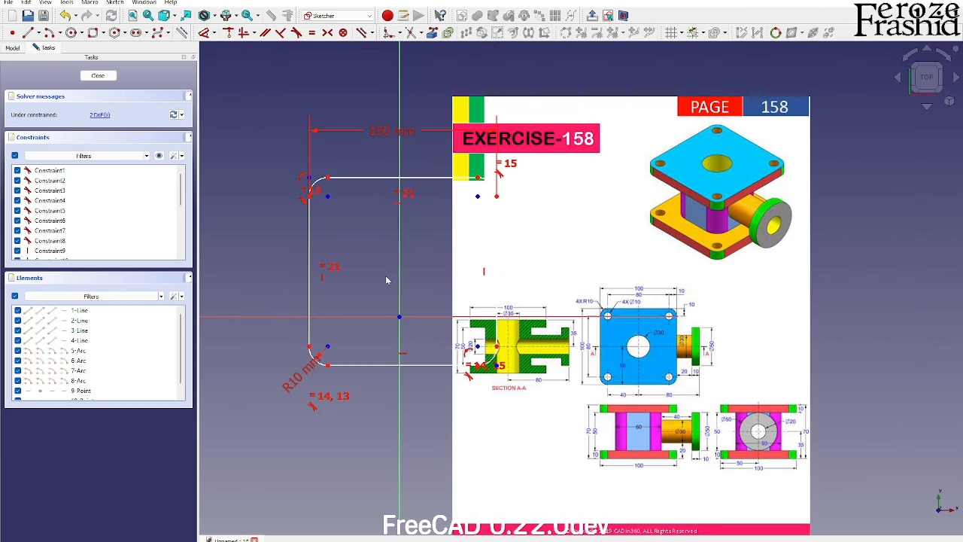
pyautogui.click(328, 197)
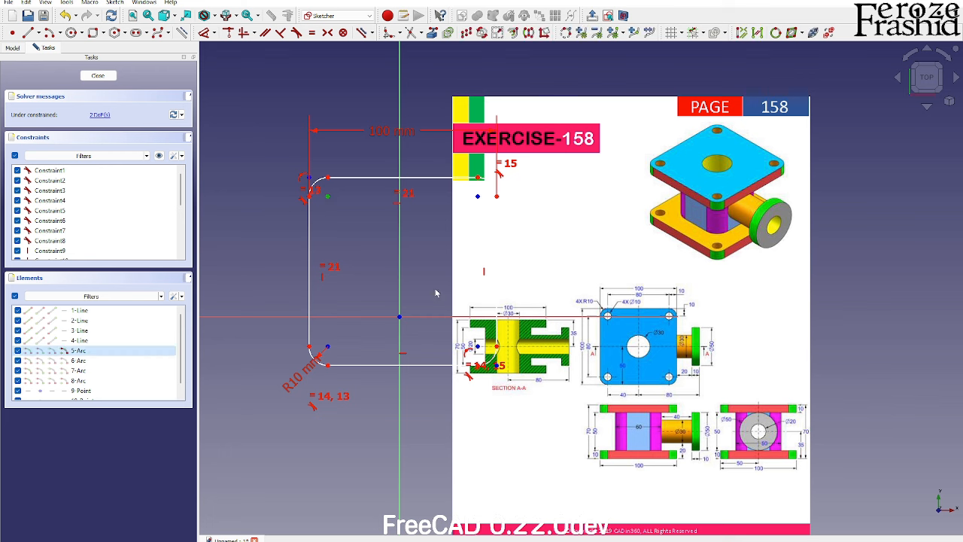
pyautogui.click(478, 347)
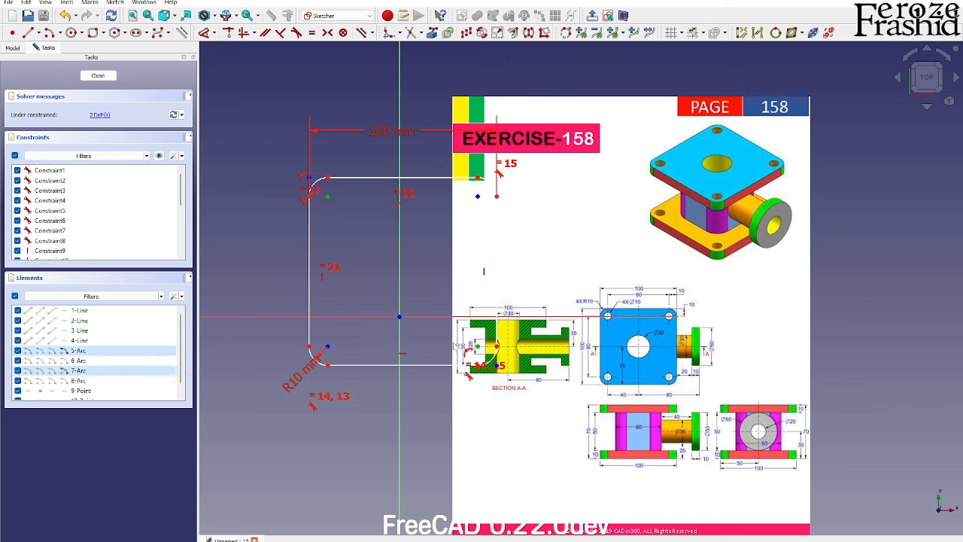
pyautogui.click(399, 317)
pyautogui.press('s')
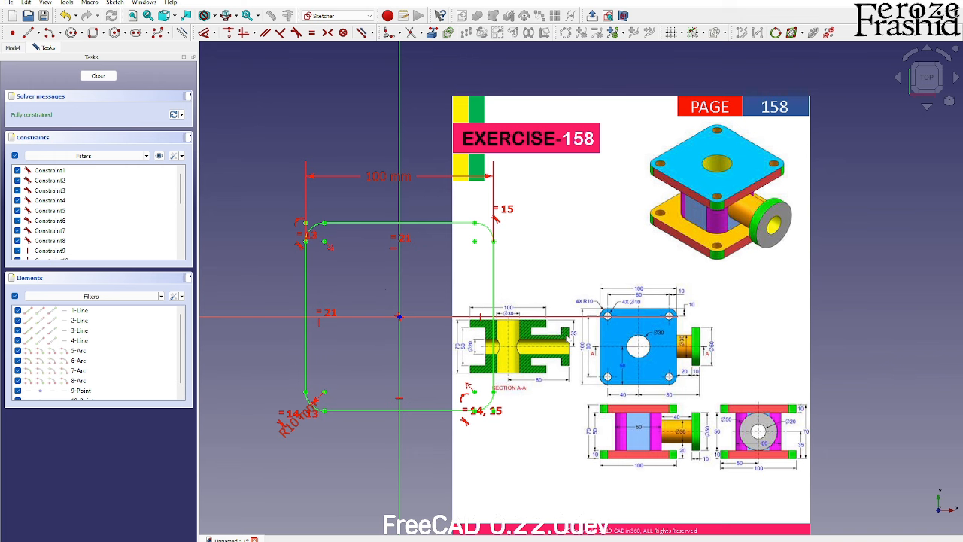
# Draw a circle of 5 mm radius centred on the upper-left corner arc's centre
pyautogui.scroll(3, 568, 338)
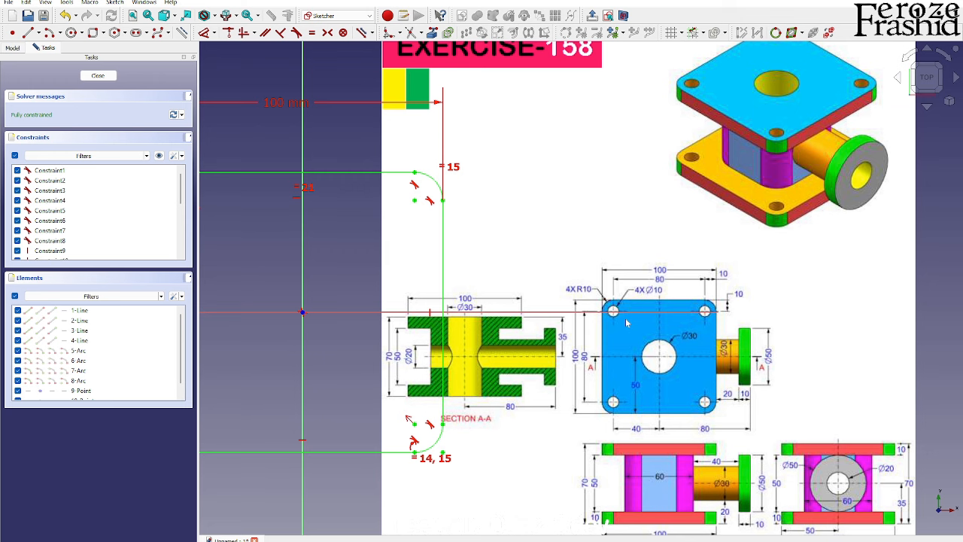
pyautogui.scroll(2, 652, 358)
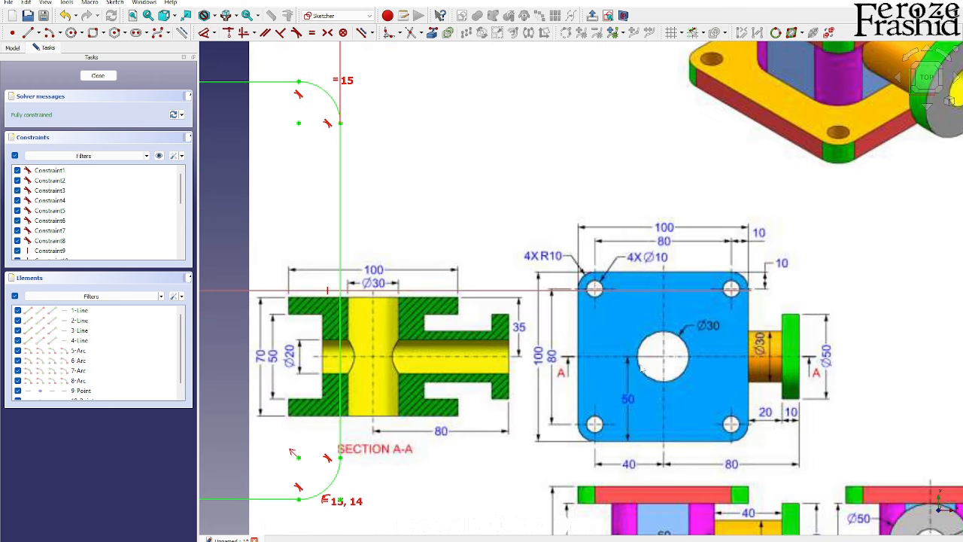
pyautogui.scroll(-3, 707, 341)
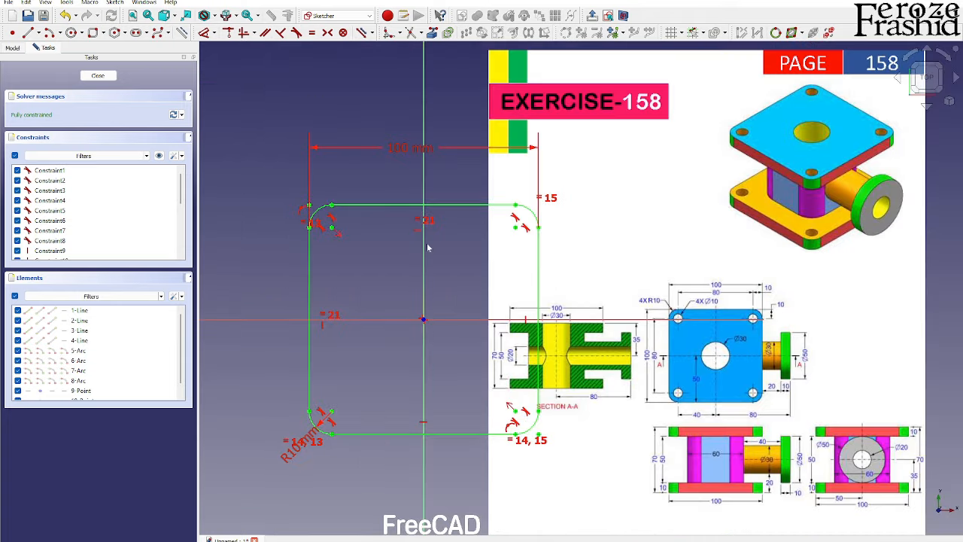
pyautogui.click(72, 33)
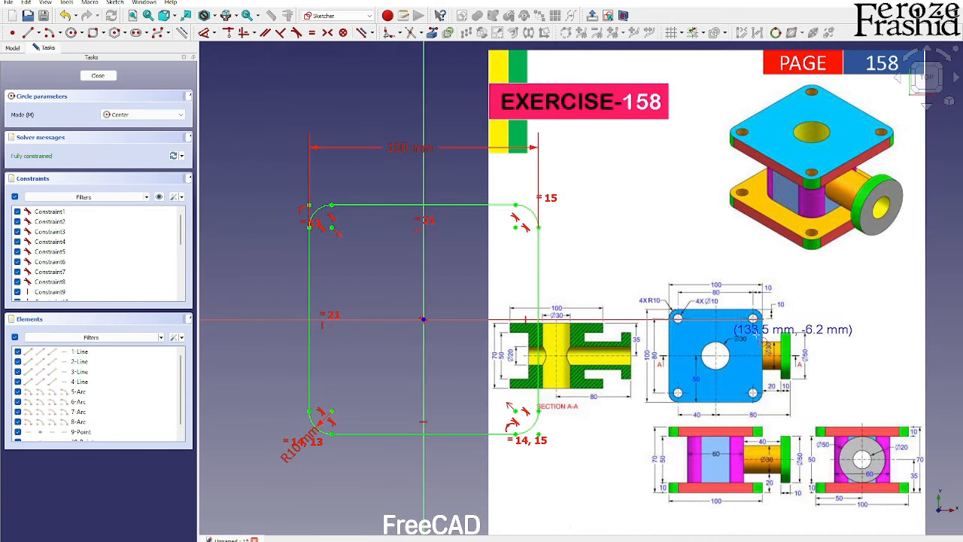
pyautogui.scroll(3, 761, 339)
pyautogui.scroll(-2, 832, 279)
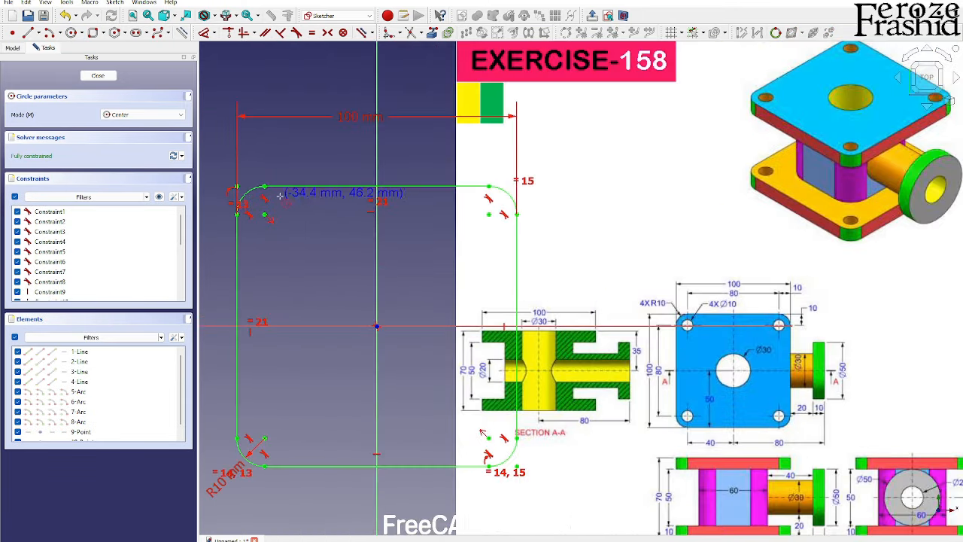
pyautogui.click(264, 214)
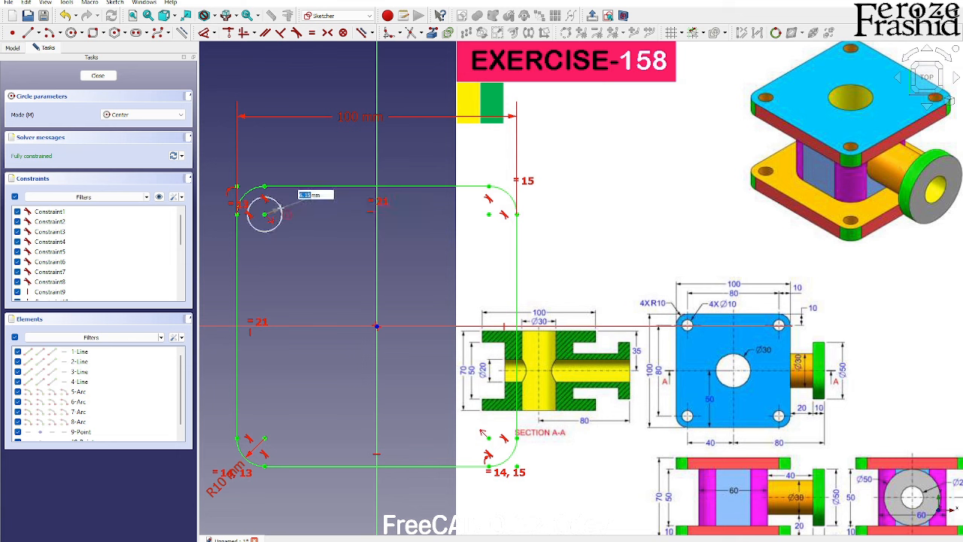
pyautogui.write('5')
pyautogui.press('Return')
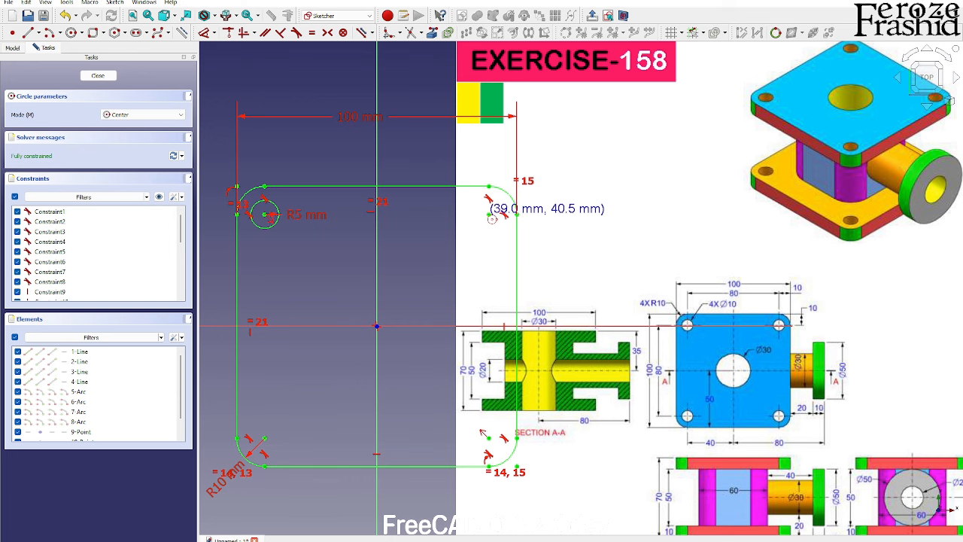
# Add circles of 5 mm radius at the centres of the other three corner arcs
pyautogui.scroll(3, 492, 218)
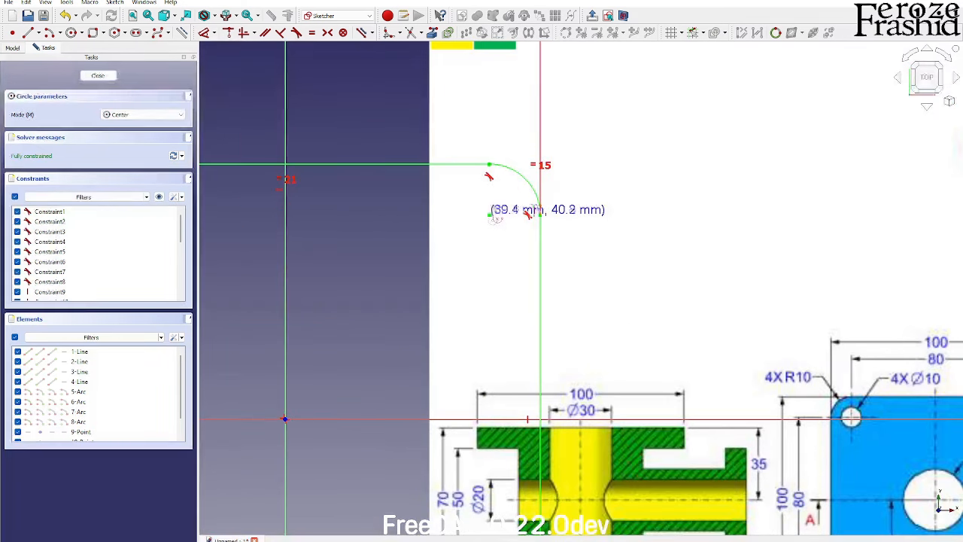
pyautogui.click(489, 215)
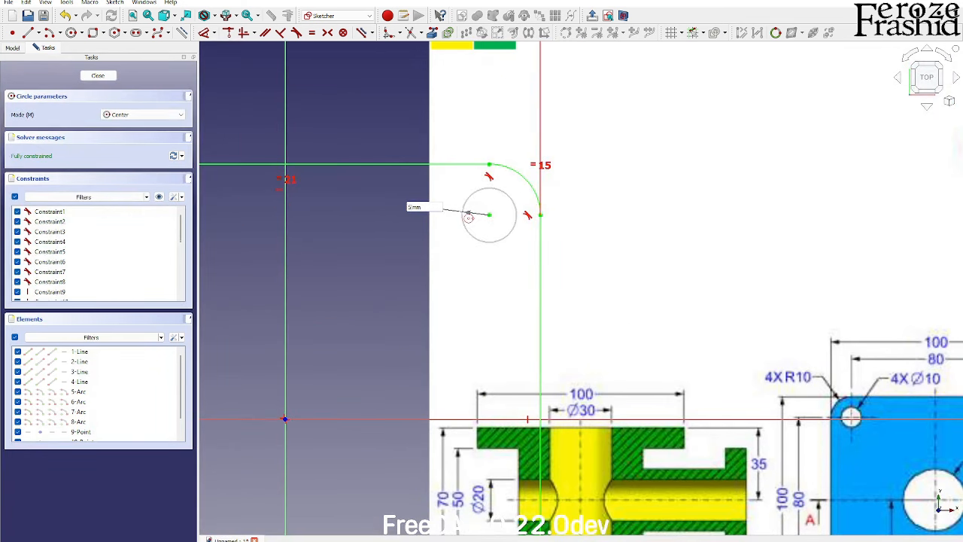
pyautogui.click(467, 216)
pyautogui.scroll(-4, 468, 211)
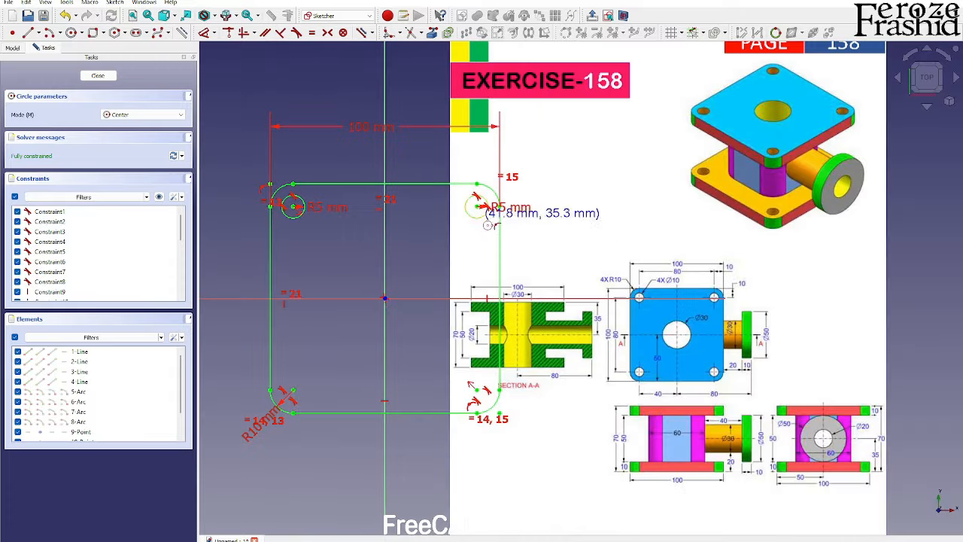
pyautogui.click(477, 389)
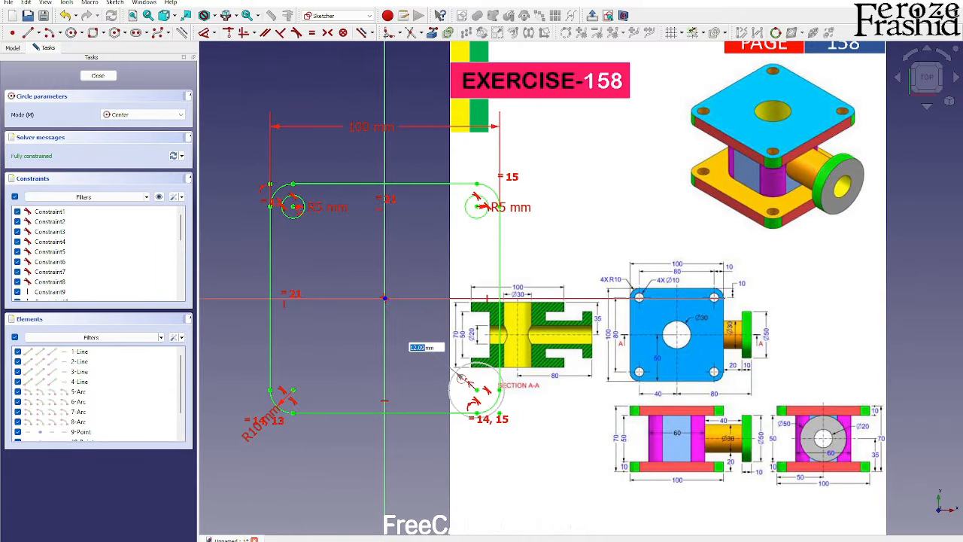
pyautogui.click(461, 378)
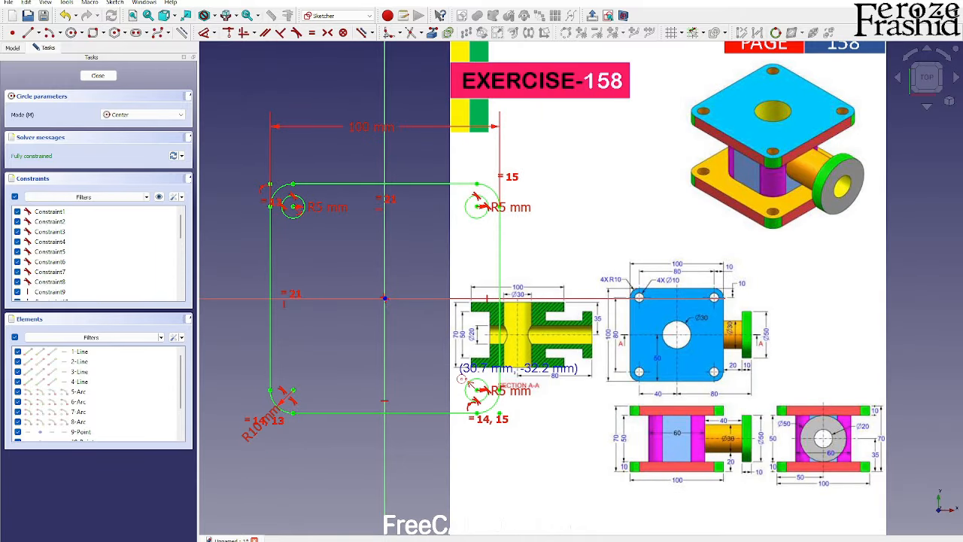
pyautogui.click(293, 390)
pyautogui.click(311, 374)
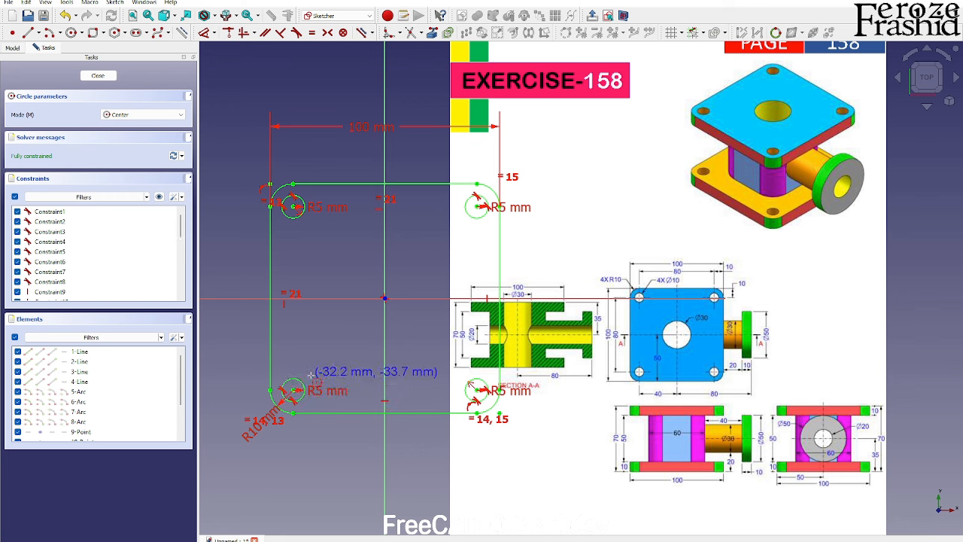
pyautogui.rightClick(355, 338)
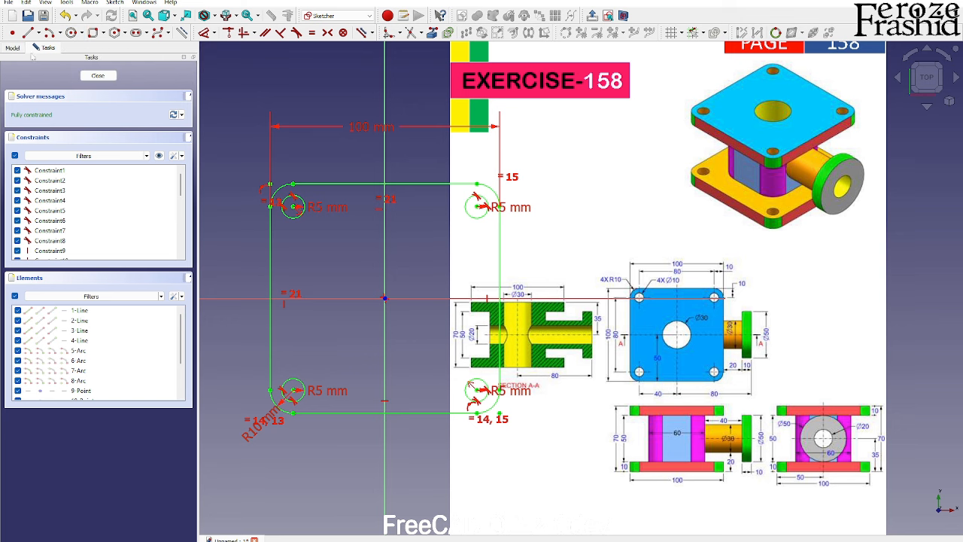
# Close the flange sketch and extrude it 10 mm as a solid along its normal in the reversed direction
pyautogui.click(97, 75)
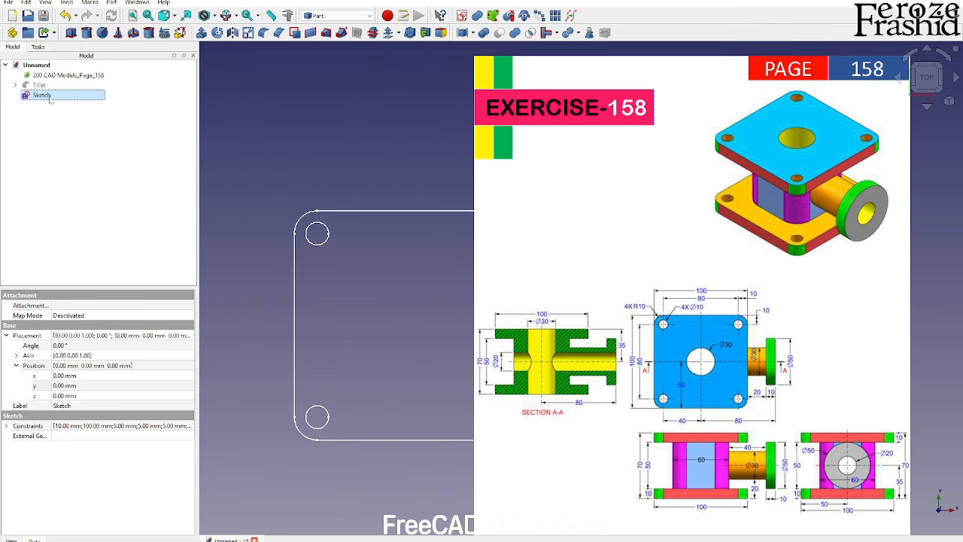
pyautogui.click(200, 40)
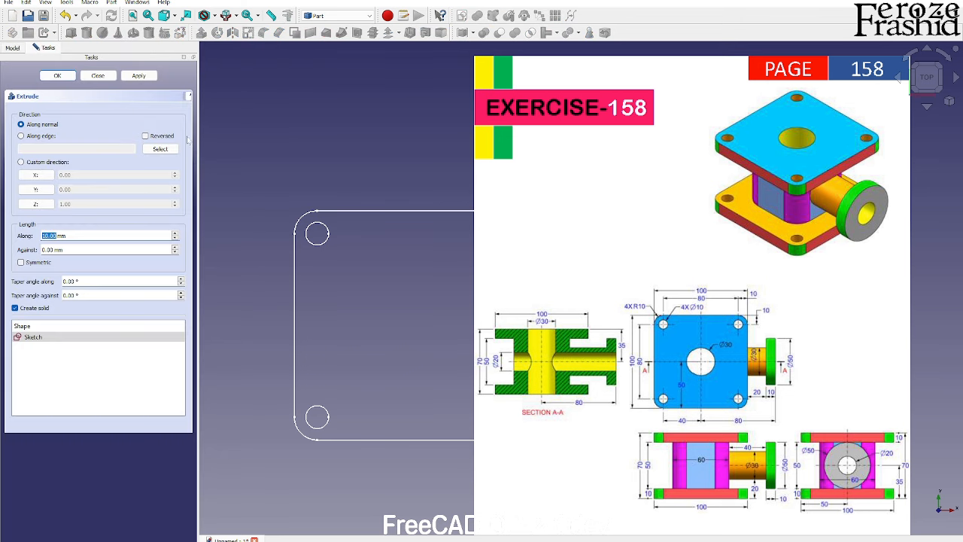
pyautogui.click(145, 135)
pyautogui.click(140, 75)
pyautogui.click(98, 76)
# Show the hidden filleted block again in a 3D view and select the extruded flange plate beneath it
pyautogui.press('0')
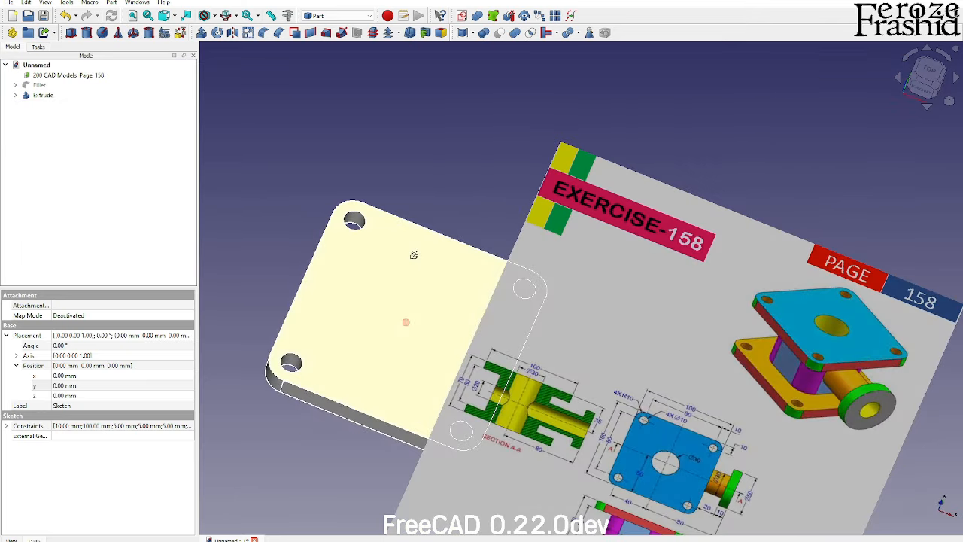
pyautogui.click(40, 85)
pyautogui.press('space')
pyautogui.moveTo(555, 446); pyautogui.dragTo(598, 432, button='middle')
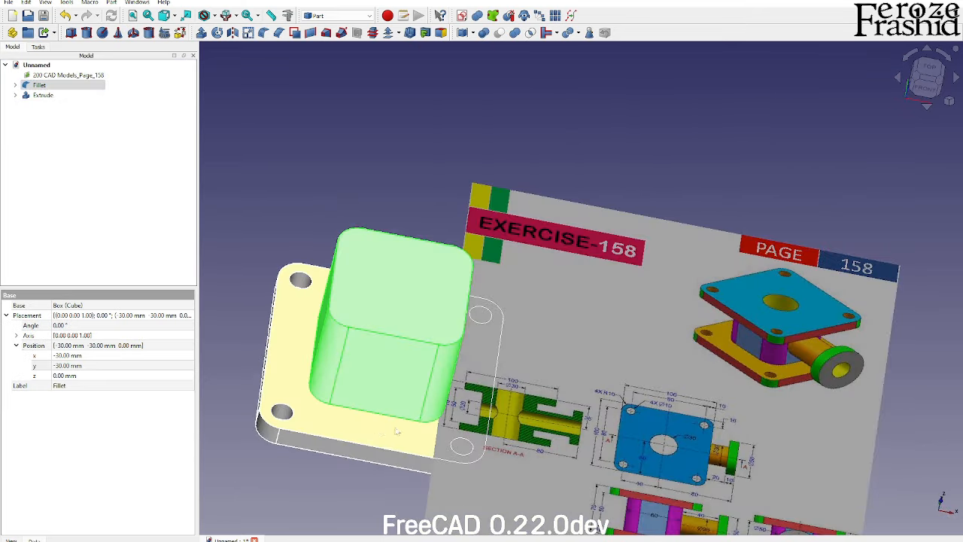
pyautogui.click(342, 437)
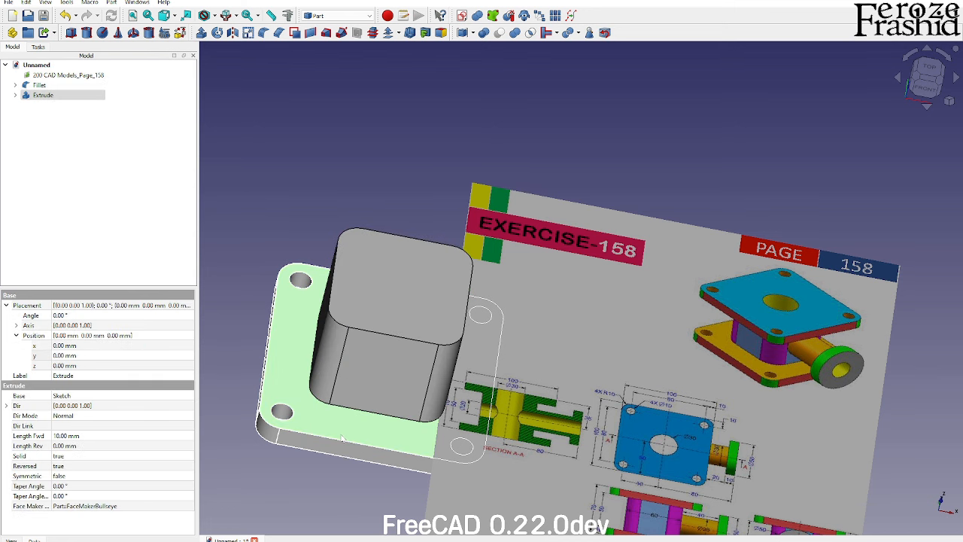
# Mirror the extruded flange plate about the XY plane and select the mirrored copy
pyautogui.moveTo(531, 384)
pyautogui.mouseDown(button='middle')
pyautogui.moveTo(517, 370)
pyautogui.moveTo(522, 380)
pyautogui.mouseUp(button='middle')
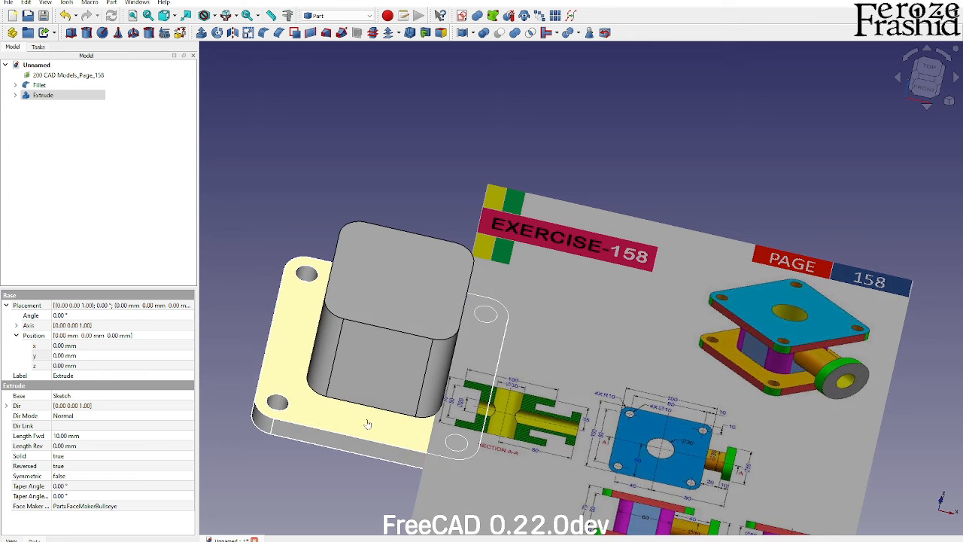
pyautogui.click(232, 33)
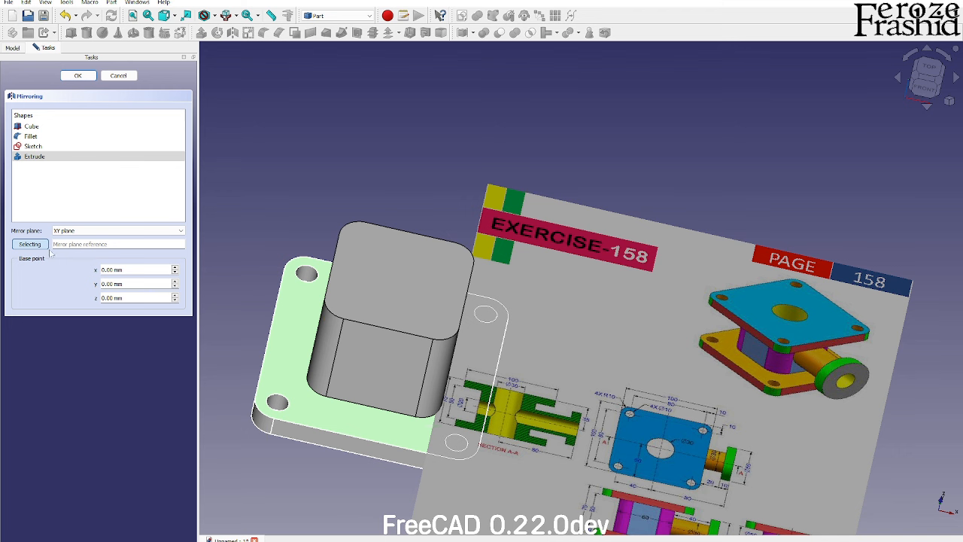
pyautogui.click(77, 75)
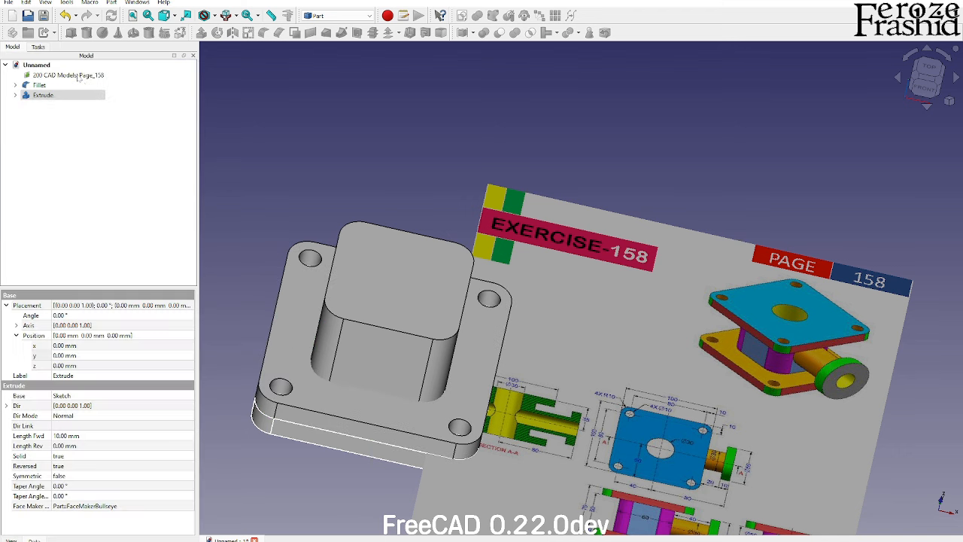
pyautogui.moveTo(300, 397)
pyautogui.mouseDown(button='middle')
pyautogui.moveTo(316, 391)
pyautogui.moveTo(301, 397)
pyautogui.mouseUp(button='middle')
pyautogui.click(301, 397)
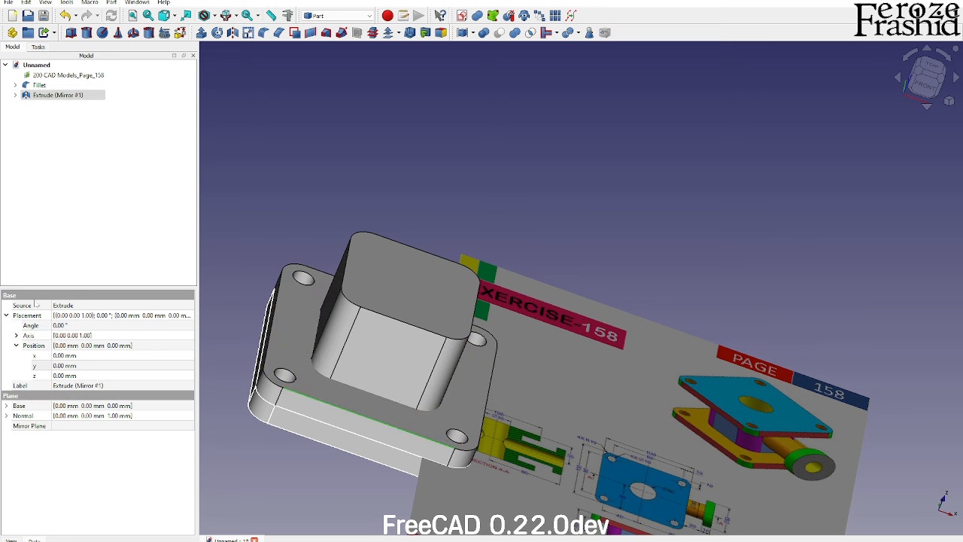
# Set the Z base of the mirrored flange's mirror plane to 20 mm
pyautogui.click(15, 95)
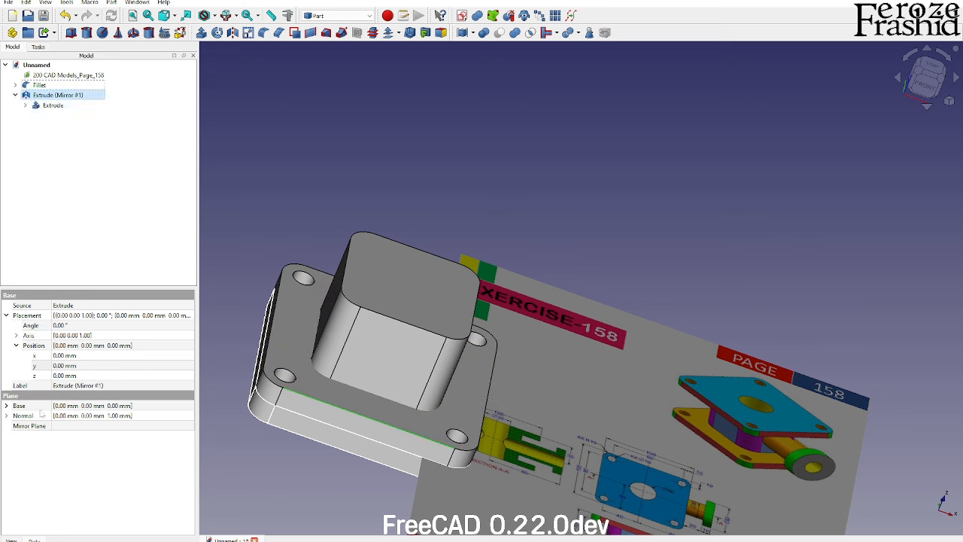
pyautogui.click(6, 406)
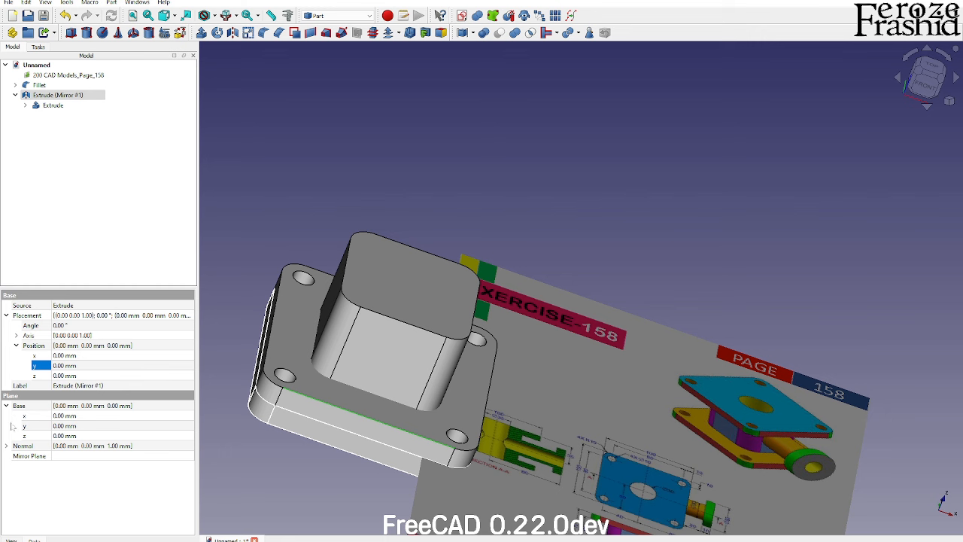
pyautogui.click(75, 437)
pyautogui.scroll(18, 74, 436)
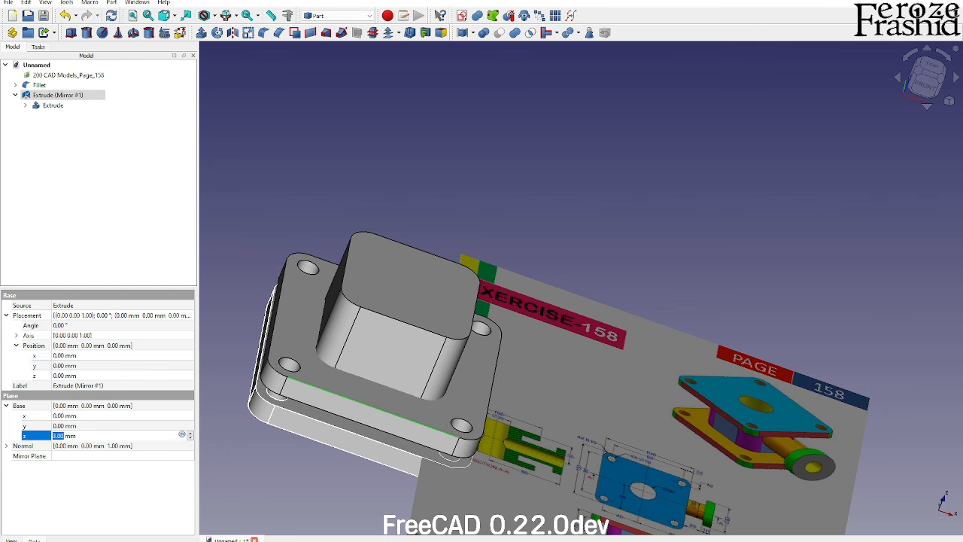
pyautogui.scroll(2, 74, 436)
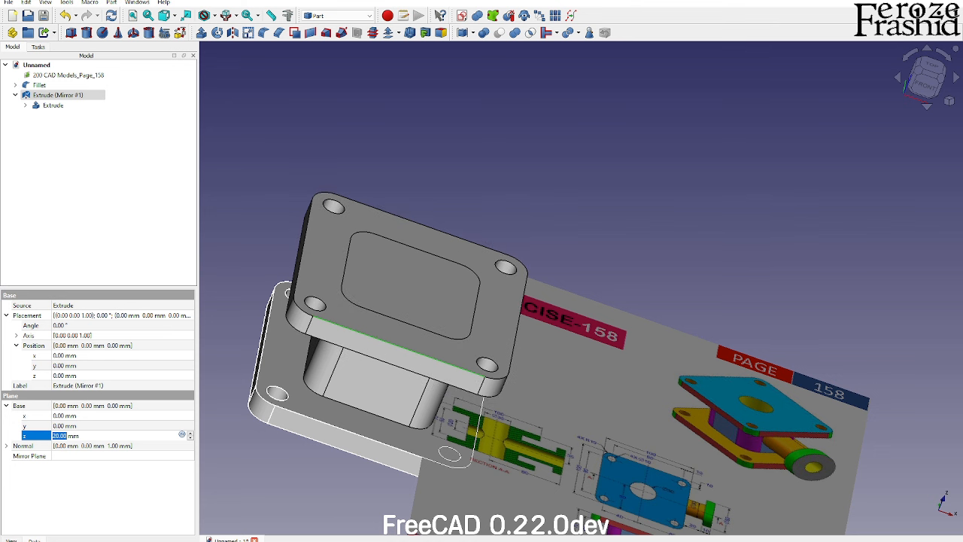
# Raise the mirror plane's Z base to 27 mm to shift the mirrored flange upward
pyautogui.moveTo(438, 408); pyautogui.dragTo(441, 379, button='middle')
pyautogui.press('Up')
pyautogui.press('Up')
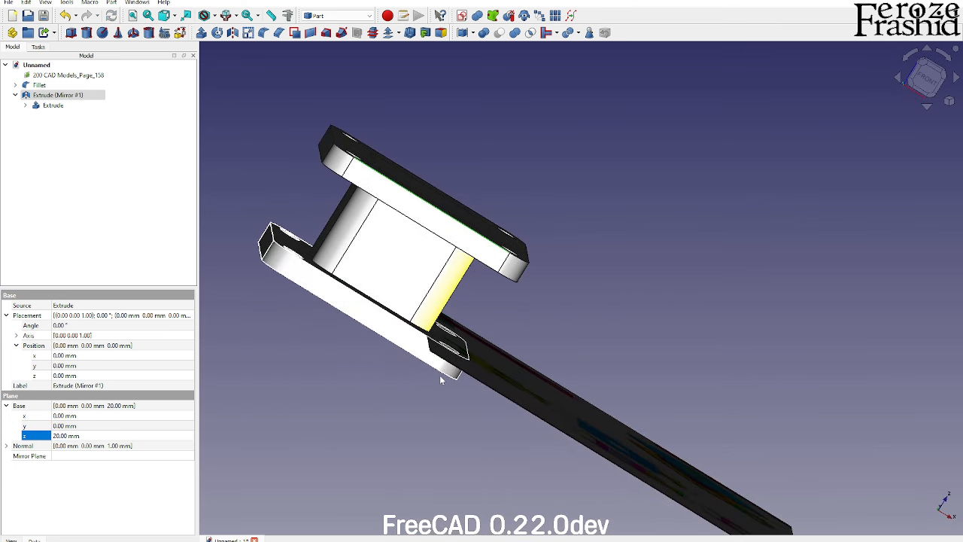
pyautogui.click(69, 436)
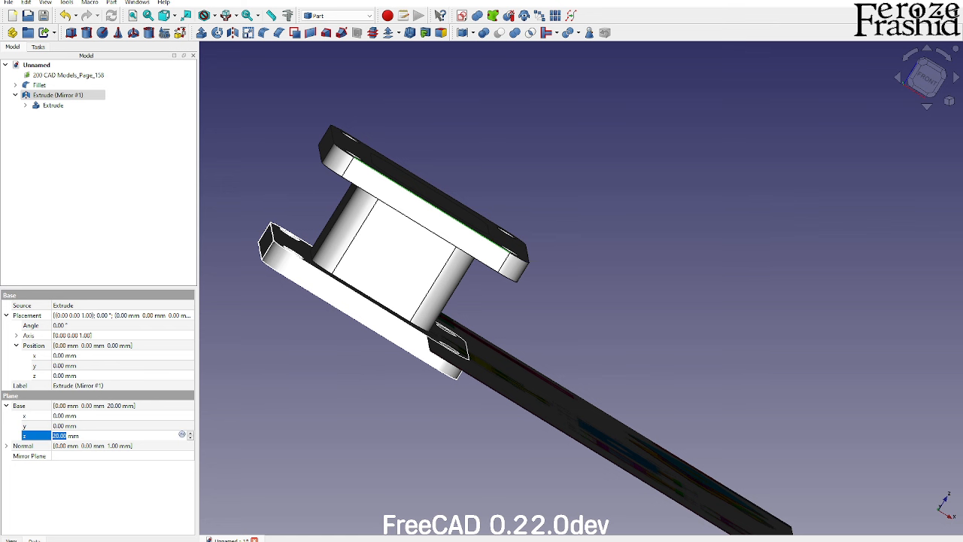
pyautogui.press('Up')
pyautogui.press('Up')
pyautogui.press('Up')
pyautogui.press('Up')
pyautogui.press('Up')
pyautogui.press('Up')
pyautogui.press('Up')
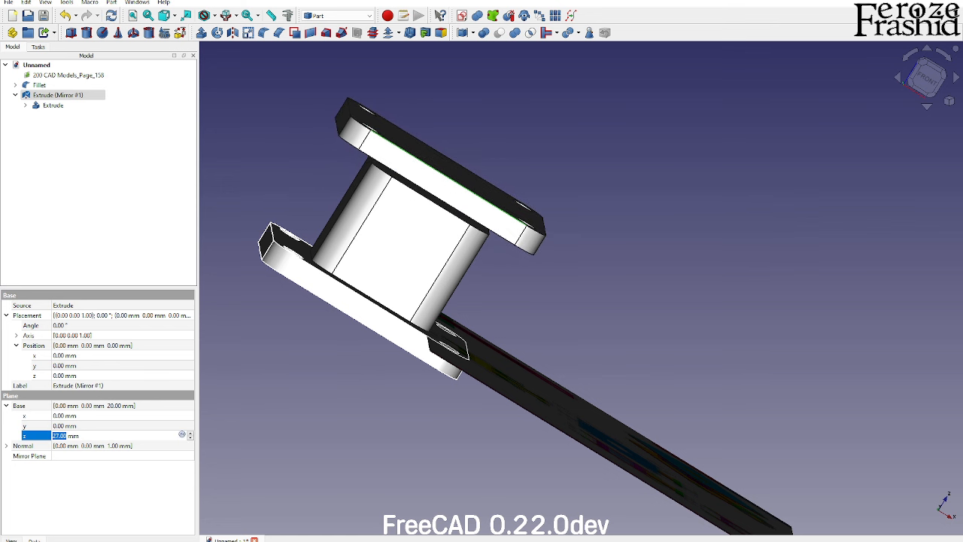
# In the front view, set the mirror plane's Z base to 25 mm so the mirrored flange tops the central block
pyautogui.moveTo(625, 408); pyautogui.dragTo(601, 384, button='middle')
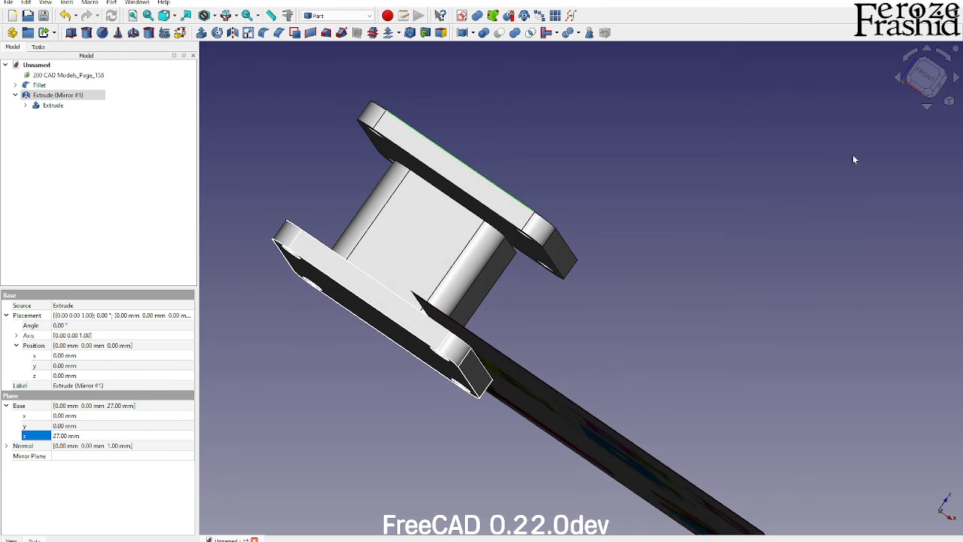
pyautogui.click(925, 75)
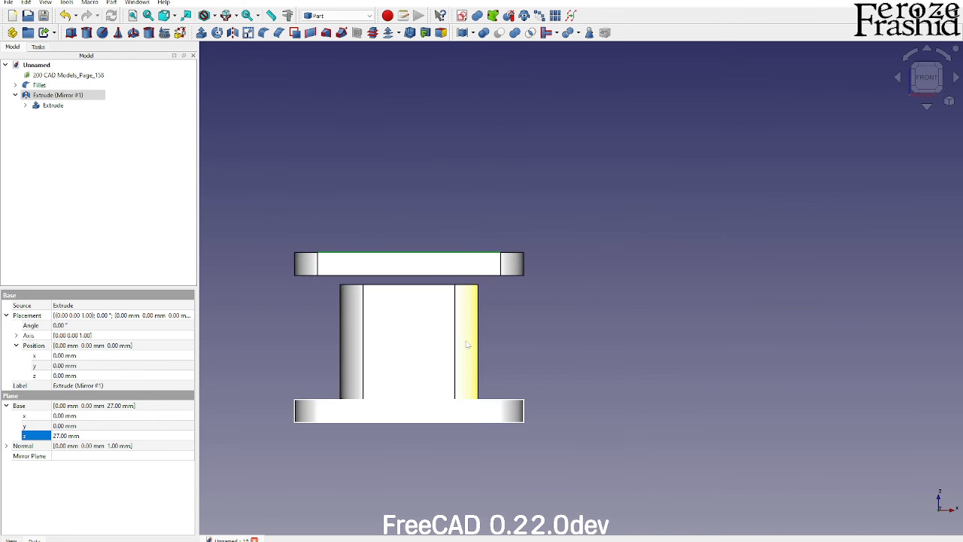
pyautogui.click(117, 436)
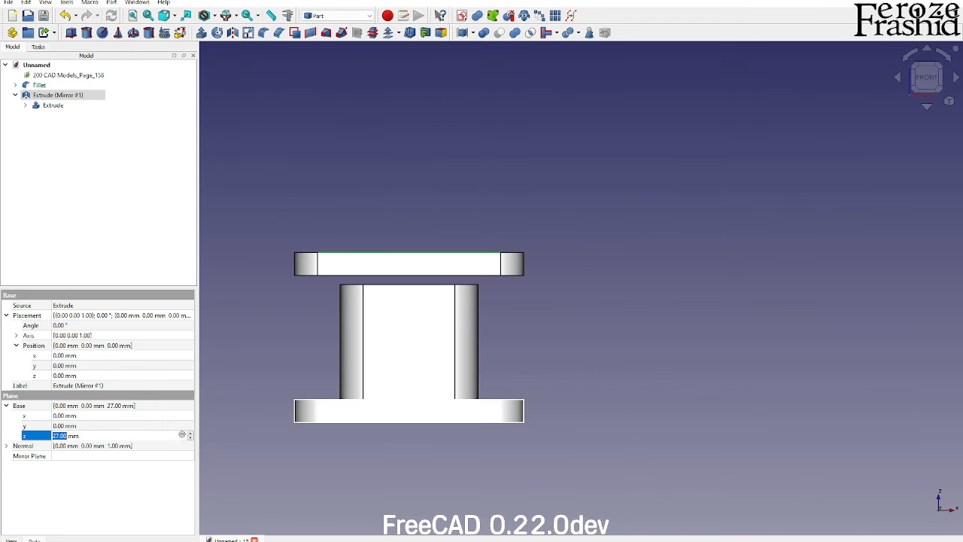
pyautogui.press('Down')
pyautogui.press('Down')
pyautogui.press('Down')
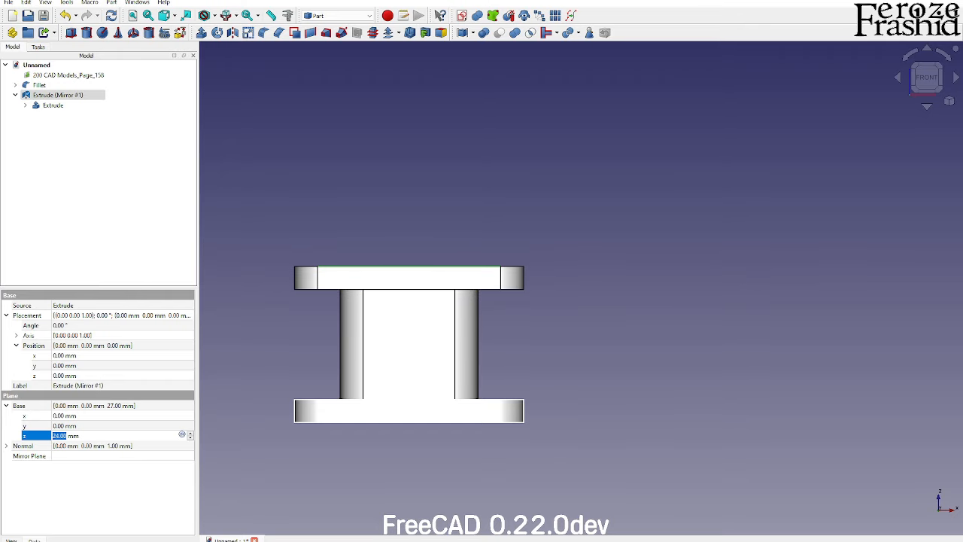
pyautogui.press('Up')
pyautogui.click(276, 362)
# Add a cylinder for the central bore with a radius of 15 mm and a height of 100 mm
pyautogui.moveTo(276, 362); pyautogui.dragTo(475, 358, button='middle')
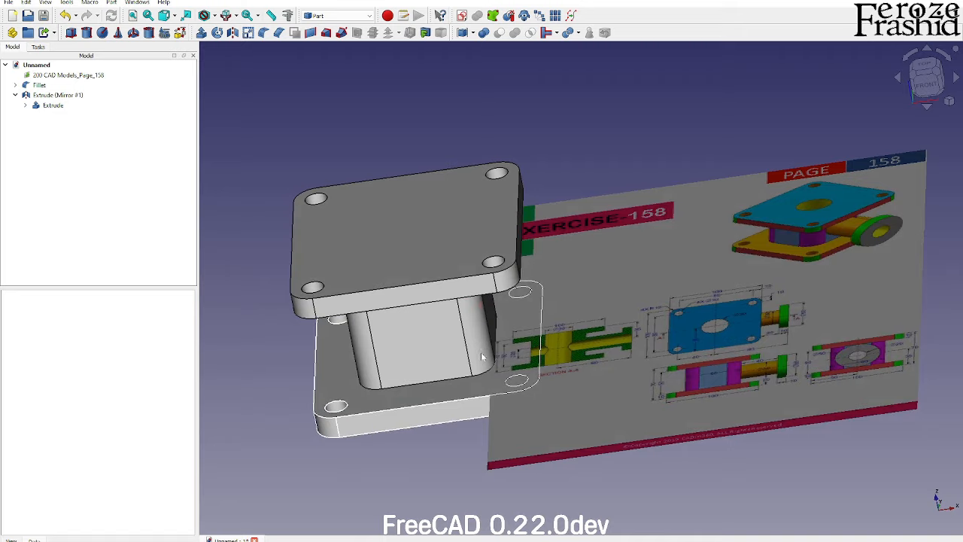
pyautogui.moveTo(599, 310); pyautogui.dragTo(602, 354, button='middle')
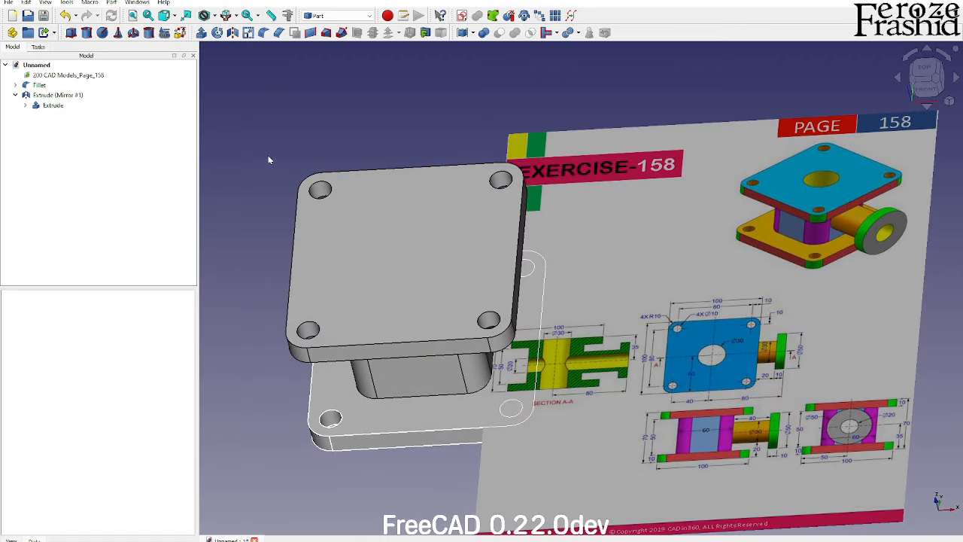
pyautogui.click(87, 32)
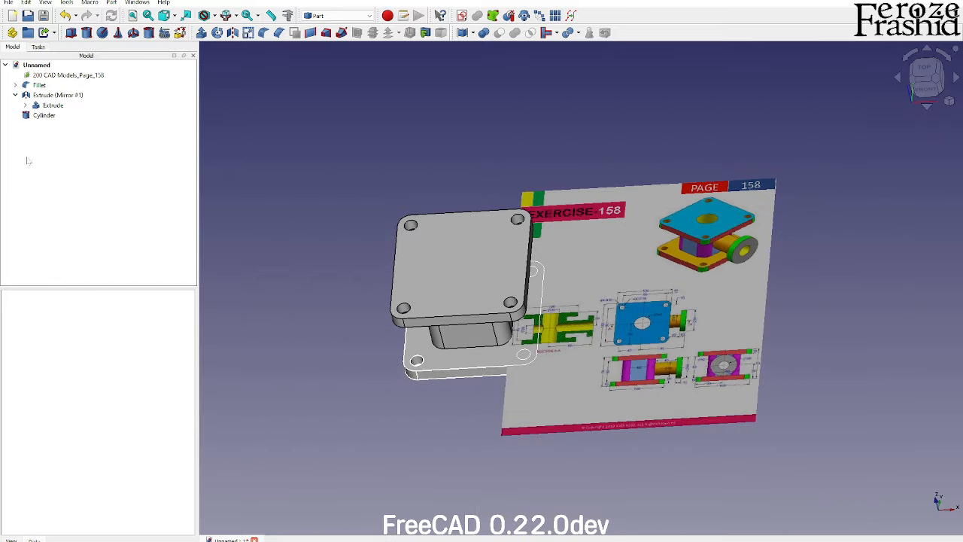
pyautogui.scroll(5, 671, 311)
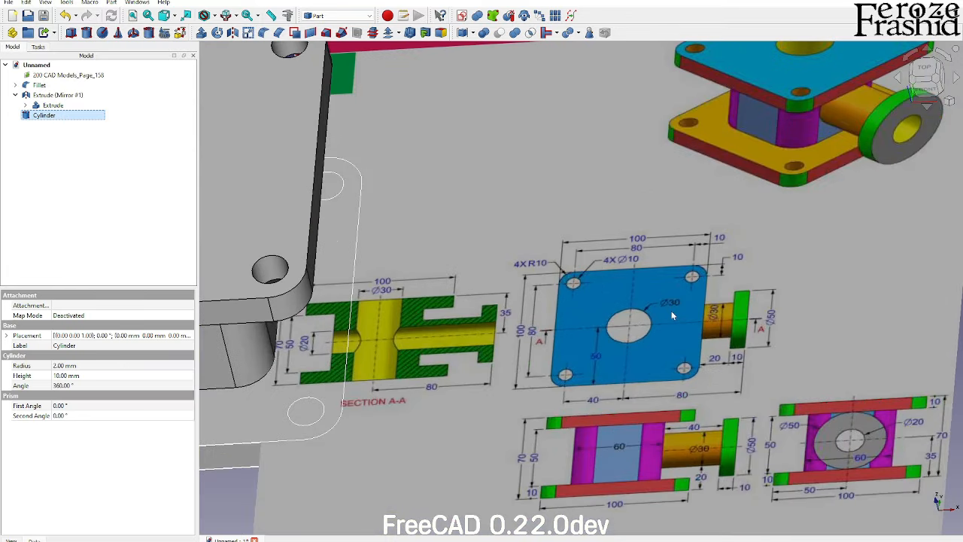
pyautogui.click(57, 366)
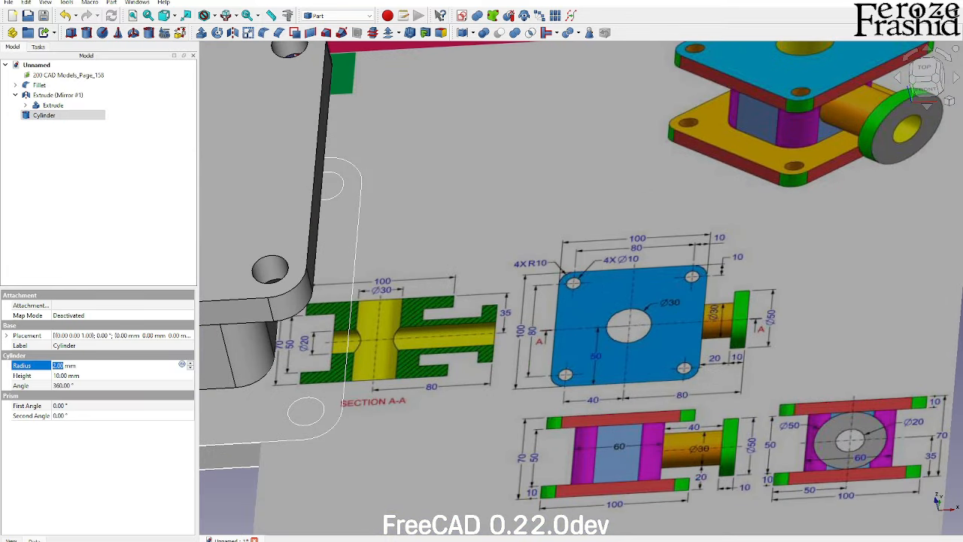
pyautogui.write('15')
pyautogui.press('Tab')
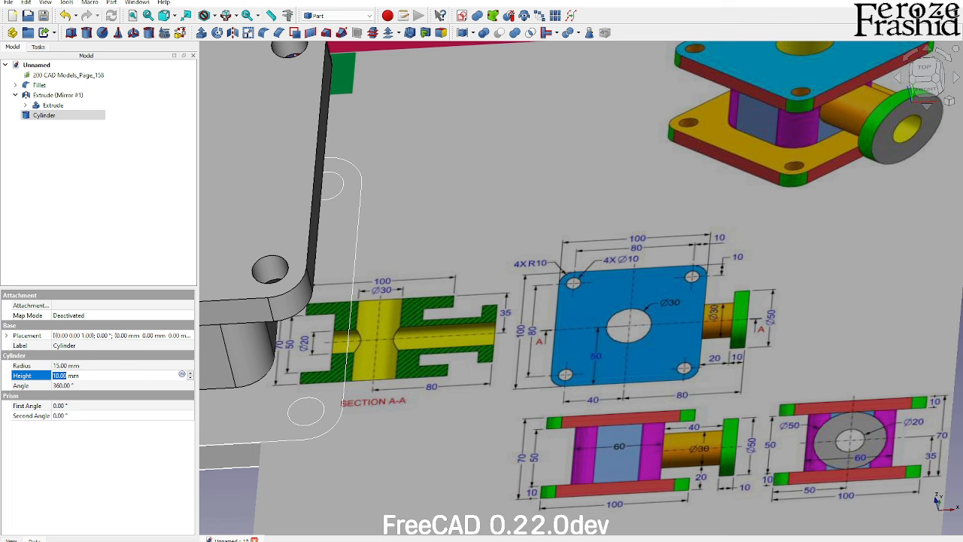
pyautogui.write('100')
pyautogui.press('Return')
# Move the cylinder down along its axis by about 23.5 mm so it passes through both flanges
pyautogui.moveTo(609, 452)
pyautogui.mouseDown(button='middle')
pyautogui.moveTo(516, 393)
pyautogui.moveTo(591, 230)
pyautogui.moveTo(492, 365)
pyautogui.moveTo(491, 439)
pyautogui.moveTo(396, 350)
pyautogui.mouseUp(button='middle')
pyautogui.rightClick(71, 126)
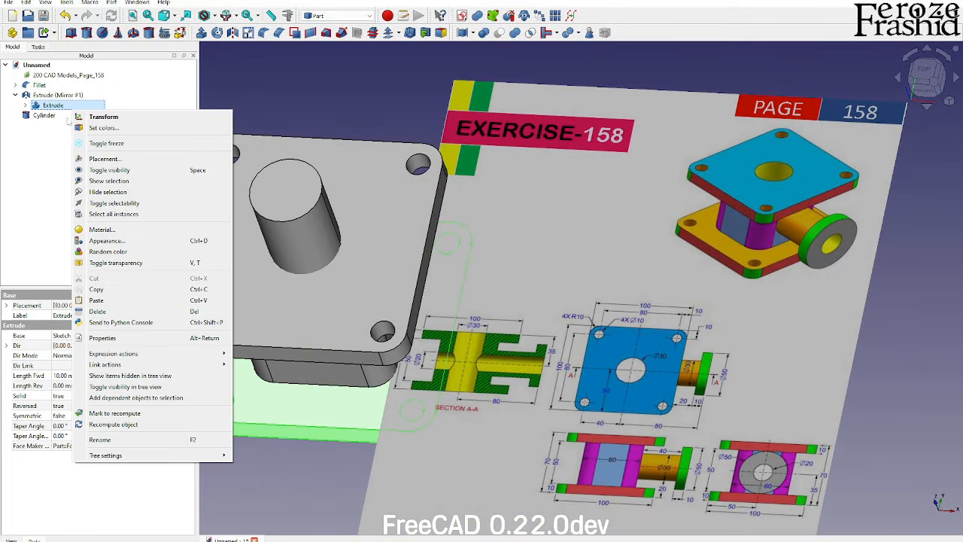
pyautogui.rightClick(65, 117)
pyautogui.click(87, 131)
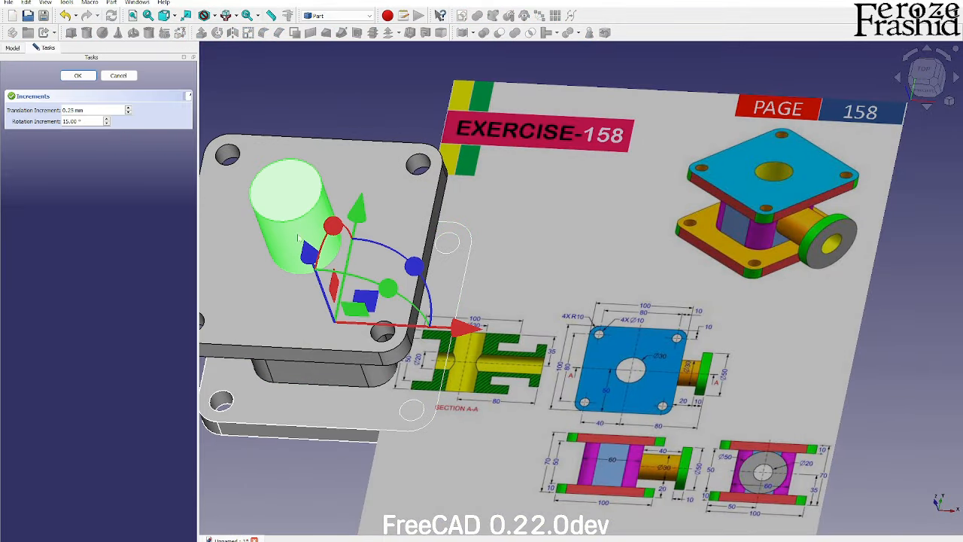
pyautogui.moveTo(311, 259); pyautogui.dragTo(321, 288)
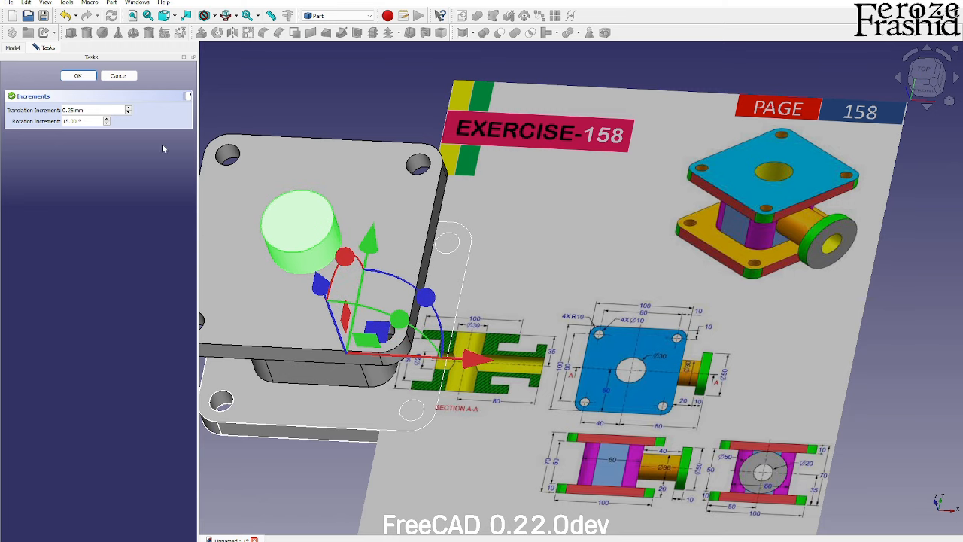
pyautogui.click(77, 75)
# Examine the reference drawing's dimensions for the side pipe and its round end flange
pyautogui.moveTo(360, 268); pyautogui.dragTo(554, 389, button='middle')
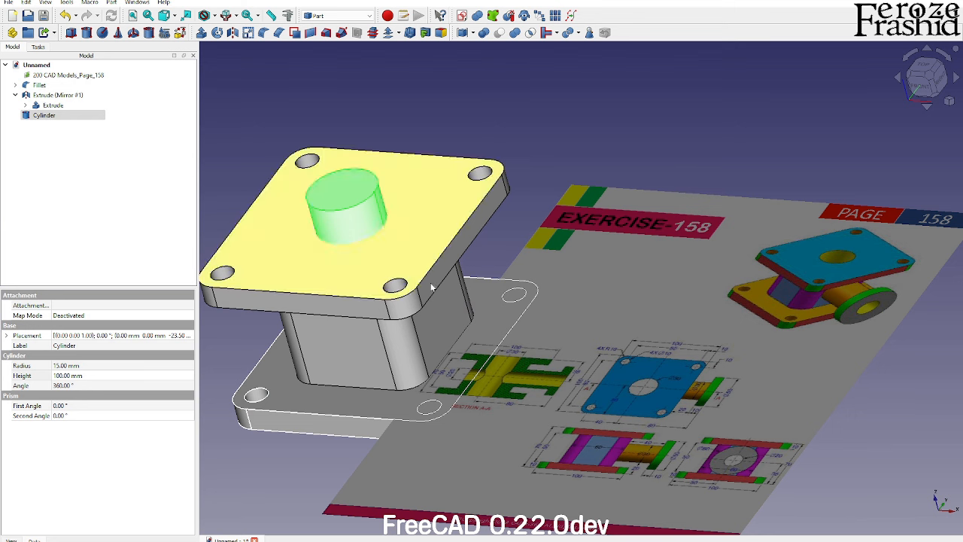
pyautogui.moveTo(485, 275); pyautogui.dragTo(656, 394, button='middle')
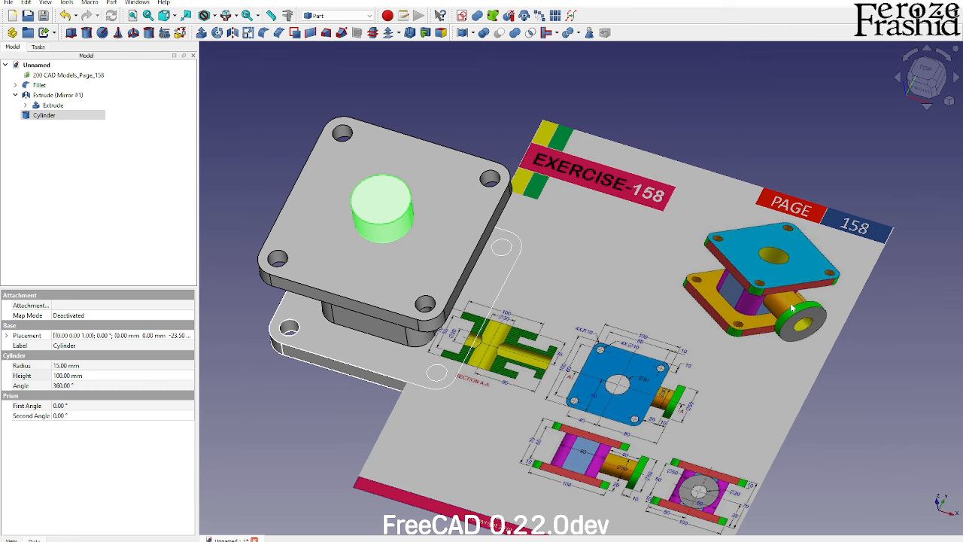
pyautogui.scroll(2, 812, 331)
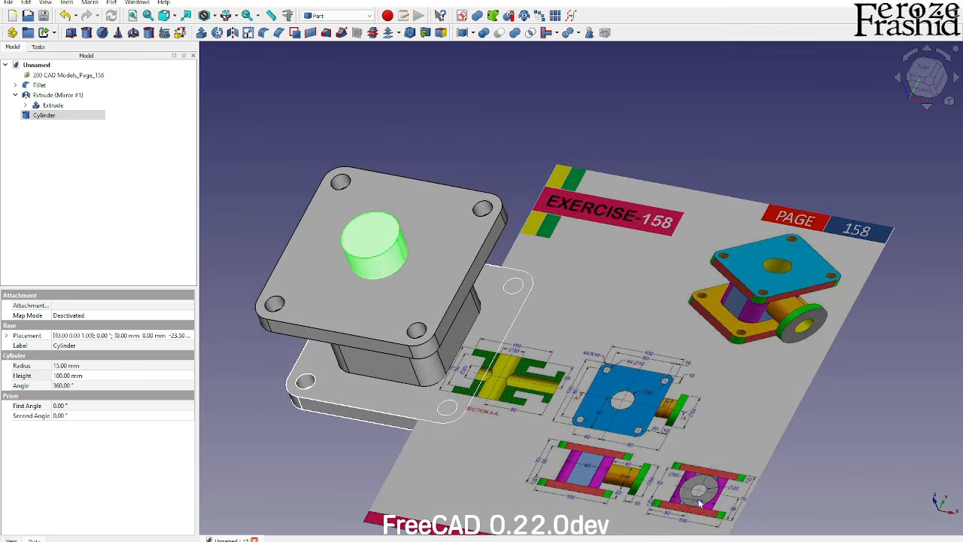
pyautogui.scroll(2, 801, 321)
pyautogui.scroll(3, 730, 466)
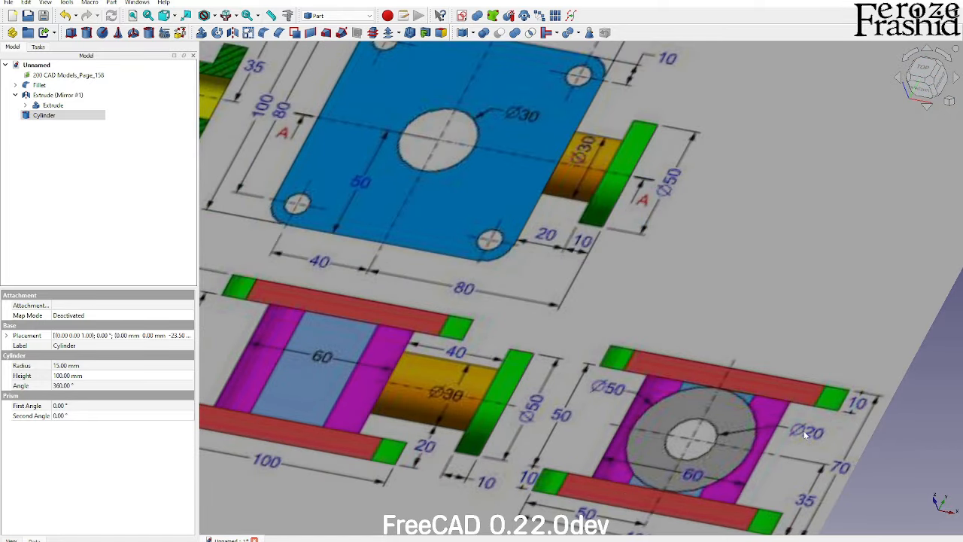
pyautogui.scroll(-5, 710, 448)
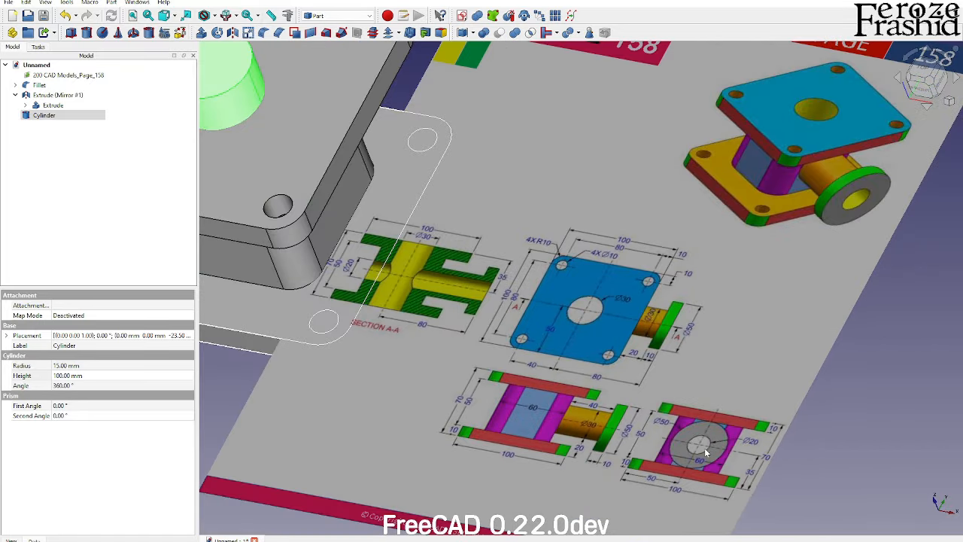
pyautogui.click(120, 180)
pyautogui.scroll(-3, 579, 366)
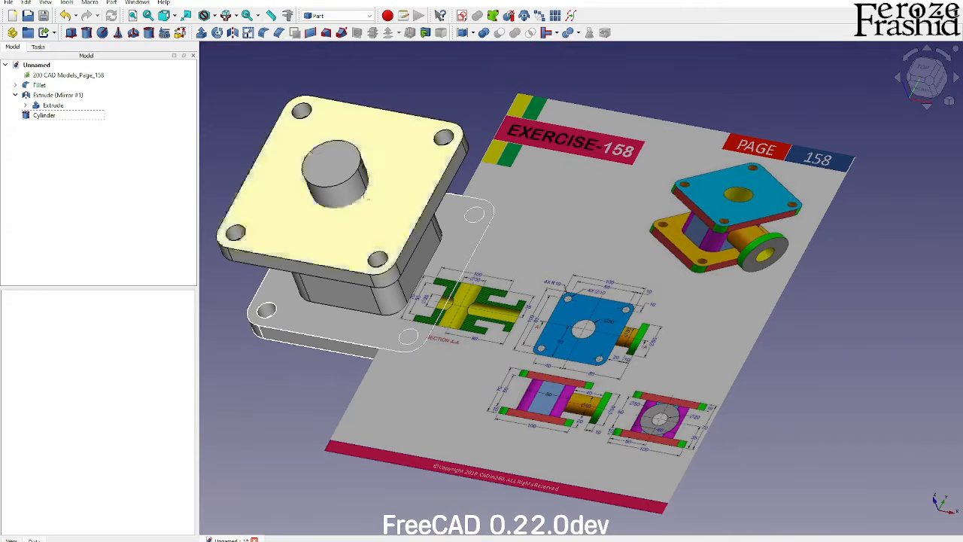
# Create a tube for the side pipe with an outer radius of 15 mm and an inner radius of 10 mm
pyautogui.click(148, 32)
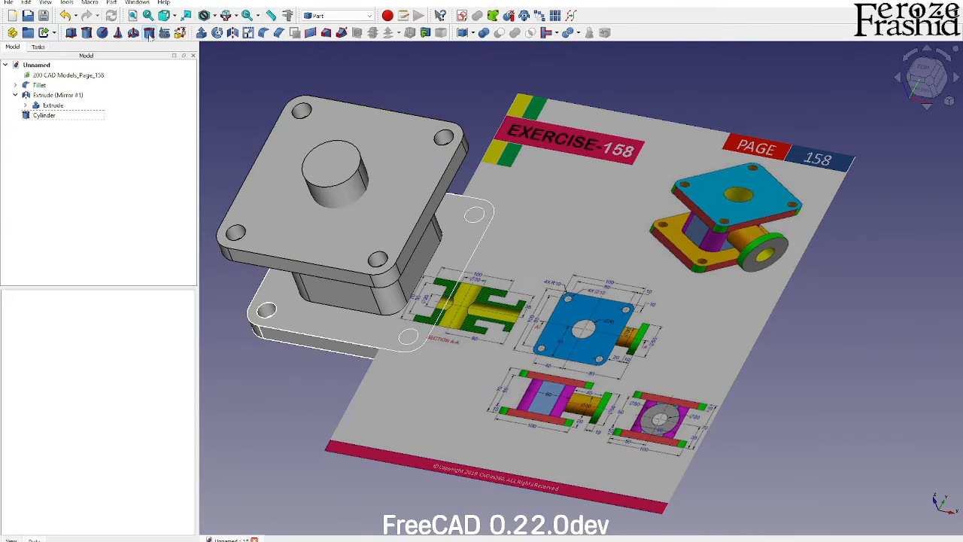
pyautogui.scroll(5, 678, 416)
pyautogui.scroll(-5, 681, 418)
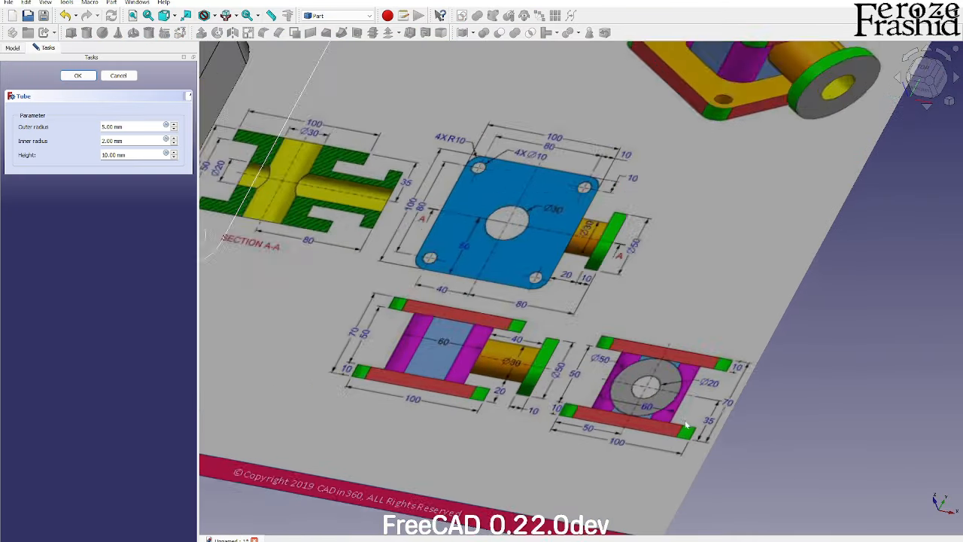
pyautogui.scroll(3, 567, 390)
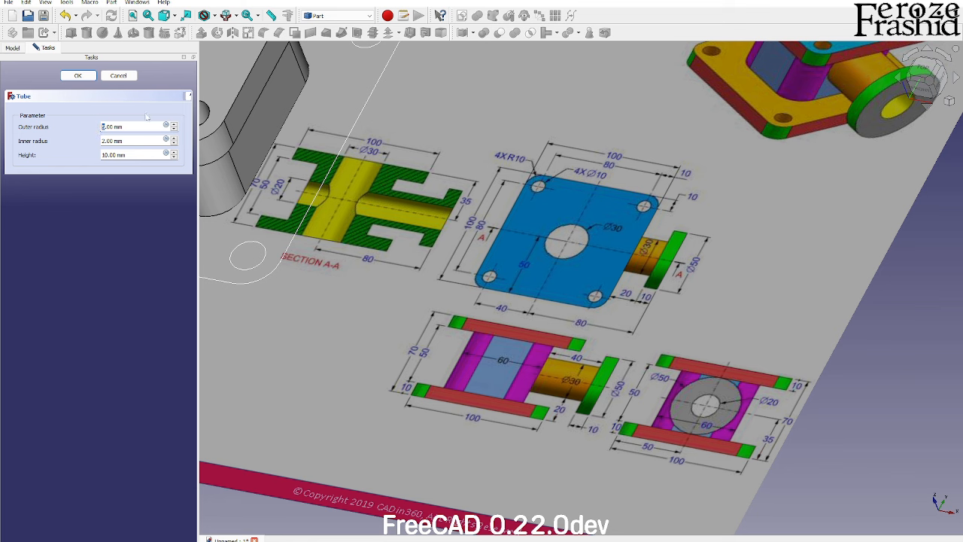
pyautogui.write('15')
pyautogui.press('Tab')
pyautogui.write('10')
pyautogui.click(103, 155)
pyautogui.press('Return')
pyautogui.scroll(-6, 602, 406)
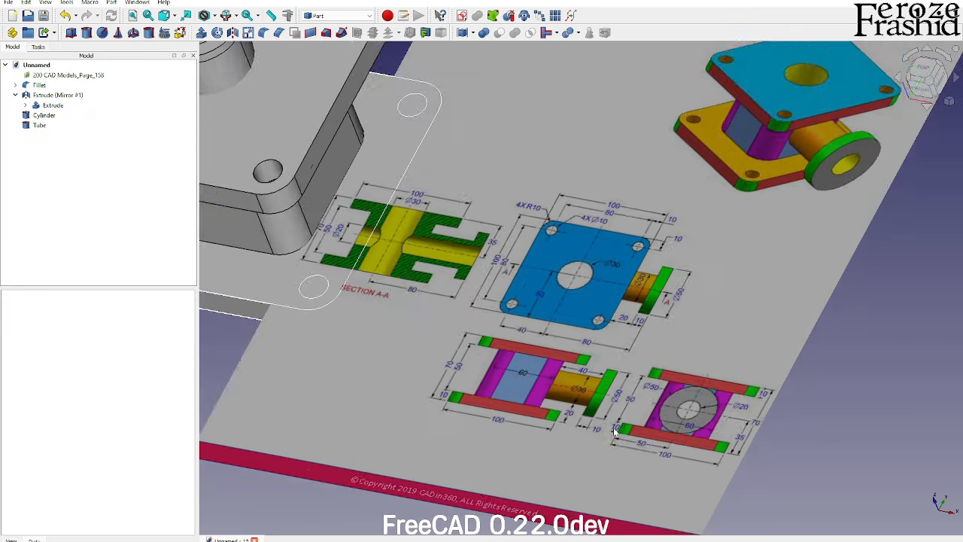
pyautogui.moveTo(445, 325); pyautogui.dragTo(472, 303, button='middle')
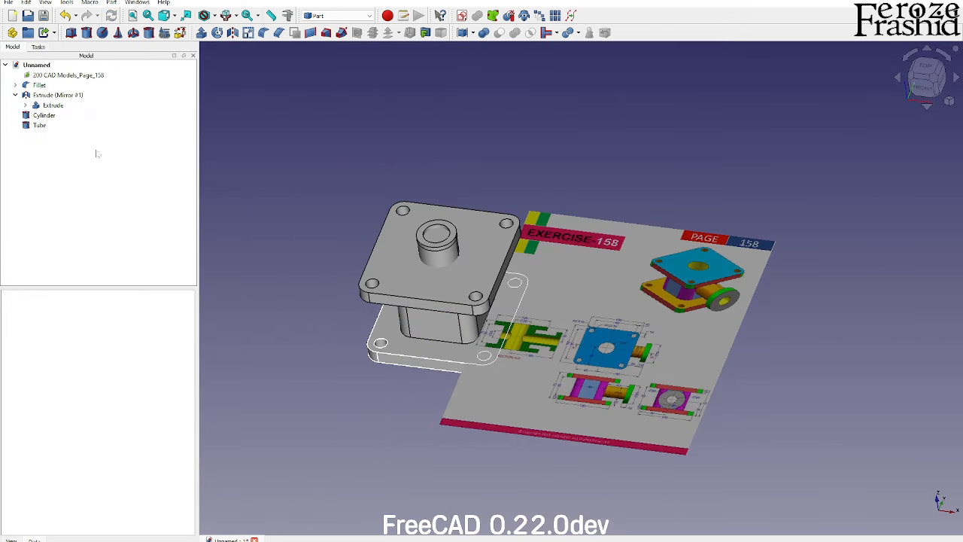
# Transform the side tube: rotate it 90° about the Y axis and raise it to about 25.5 mm in Z
pyautogui.click(49, 125)
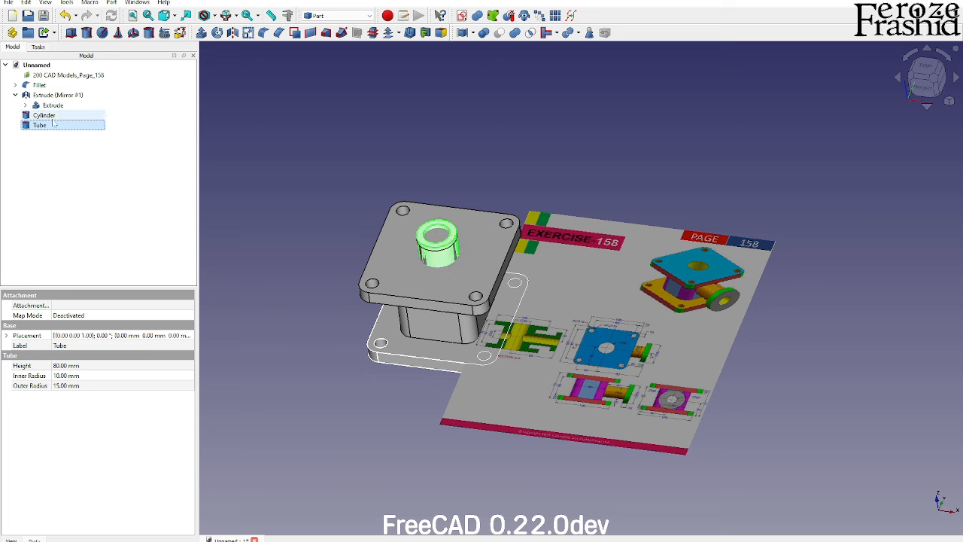
pyautogui.rightClick(52, 125)
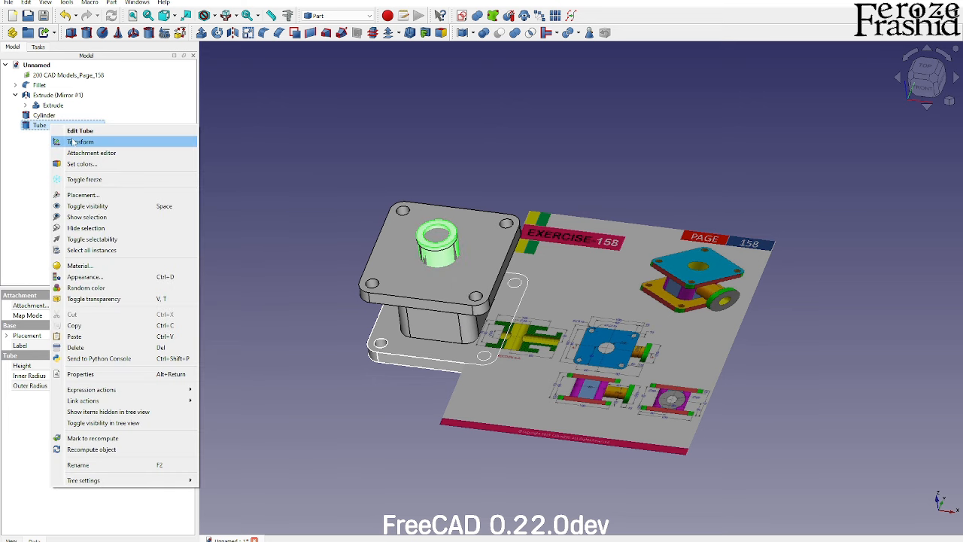
pyautogui.click(73, 142)
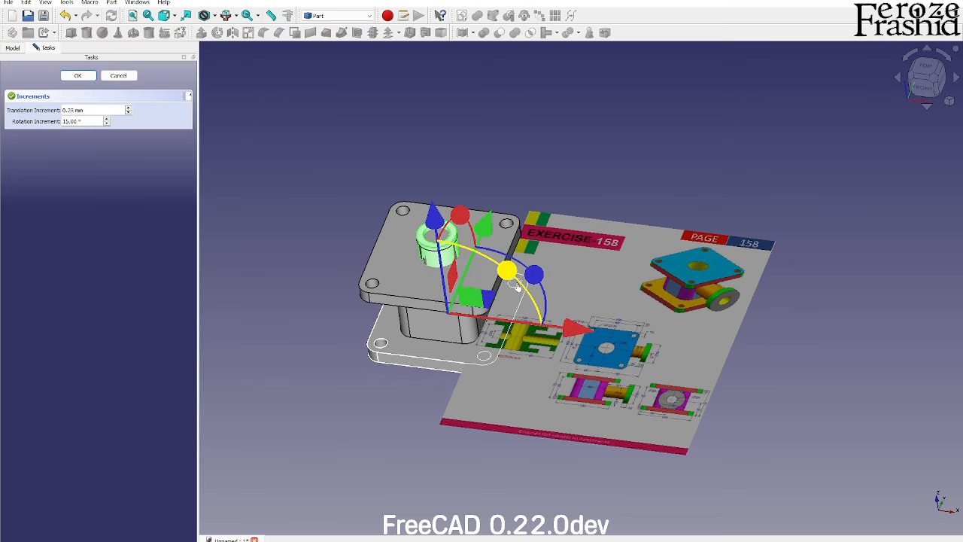
pyautogui.moveTo(511, 284); pyautogui.dragTo(573, 383)
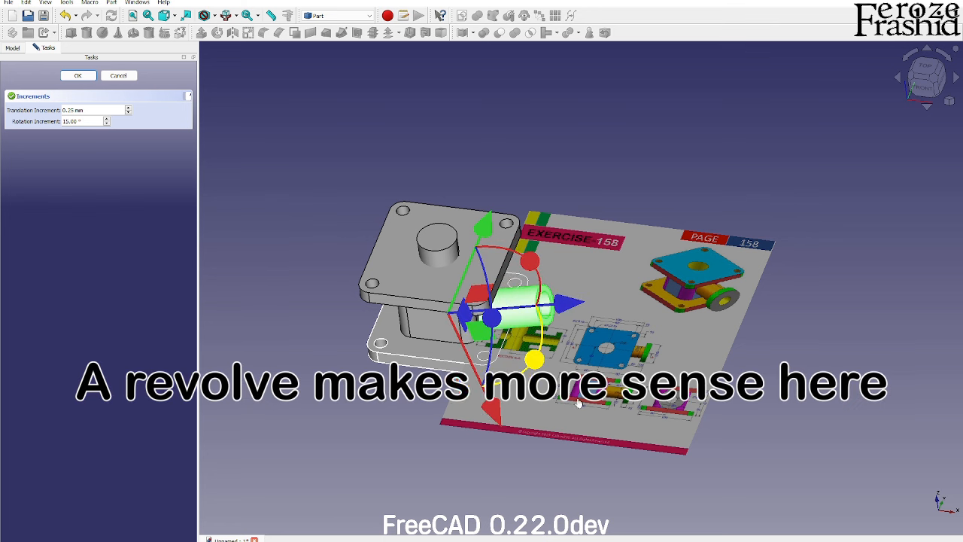
pyautogui.moveTo(608, 377); pyautogui.dragTo(634, 364, button='middle')
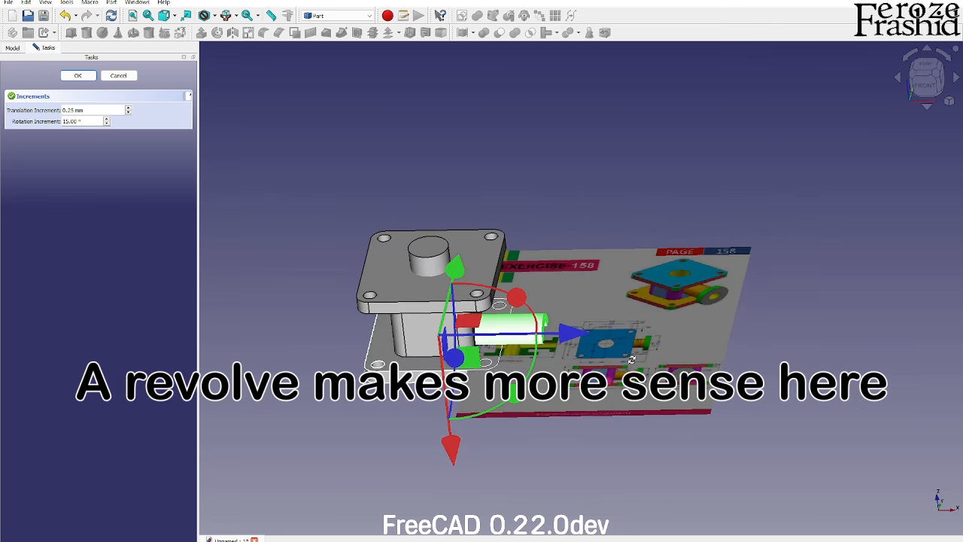
pyautogui.moveTo(456, 451); pyautogui.dragTo(434, 437)
pyautogui.click(923, 90)
pyautogui.click(78, 75)
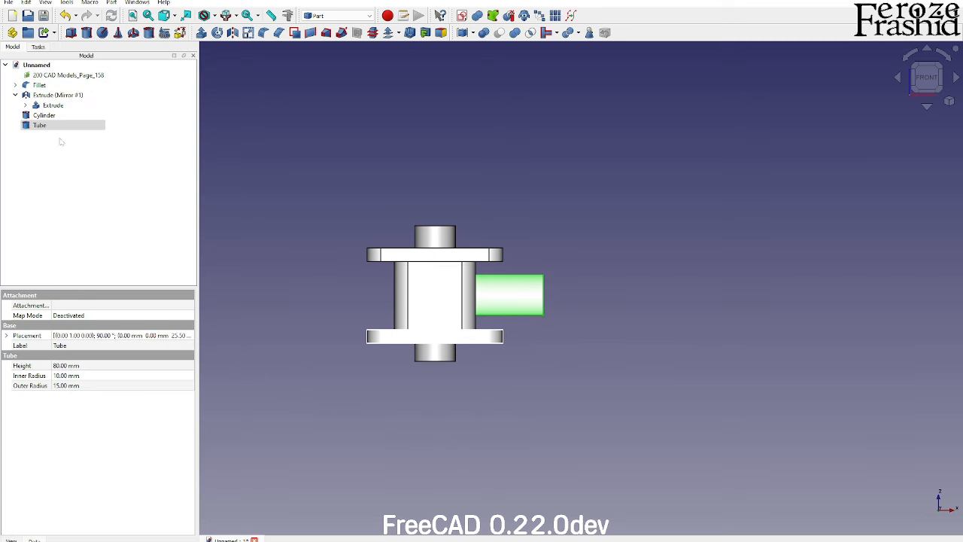
# Set the side tube's Z position to exactly 25 mm in its placement
pyautogui.click(6, 335)
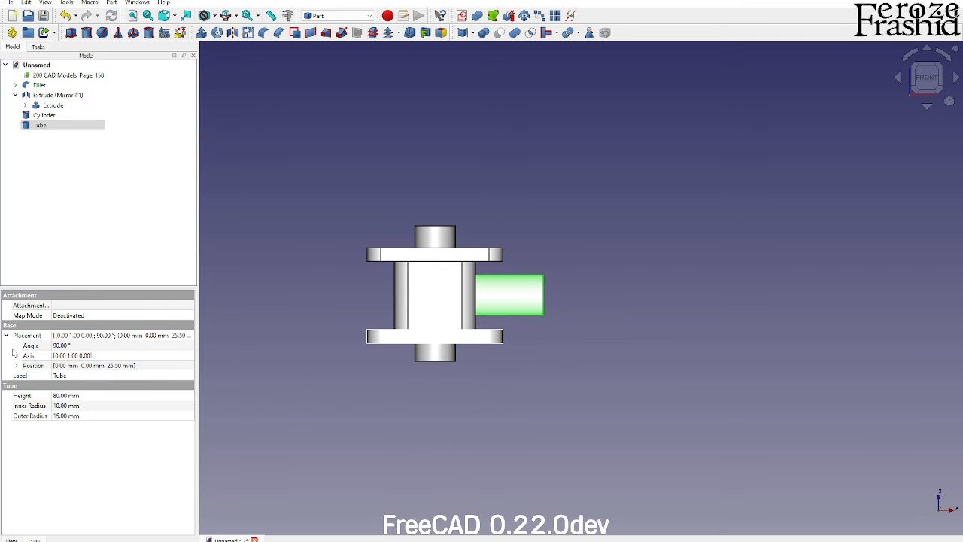
pyautogui.click(16, 366)
pyautogui.click(69, 397)
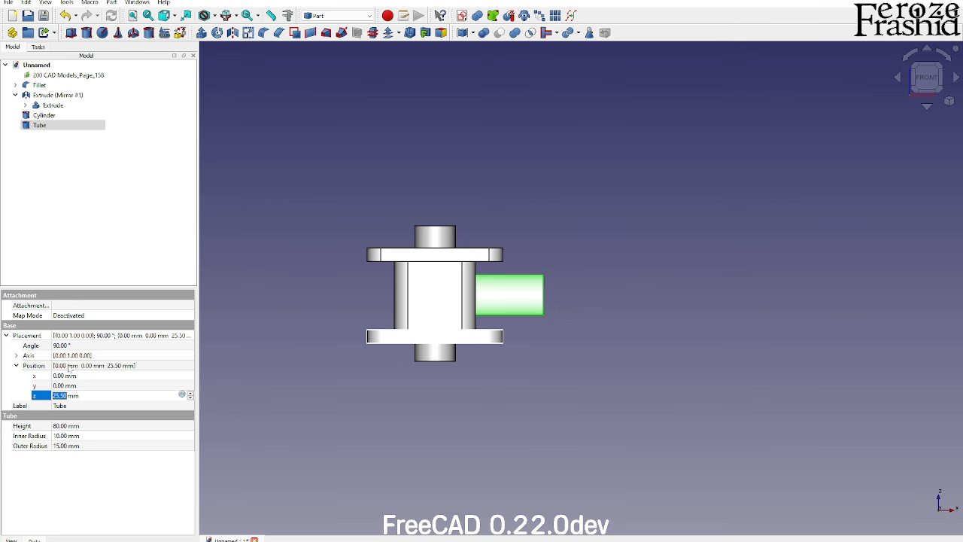
pyautogui.write('25')
pyautogui.press('Return')
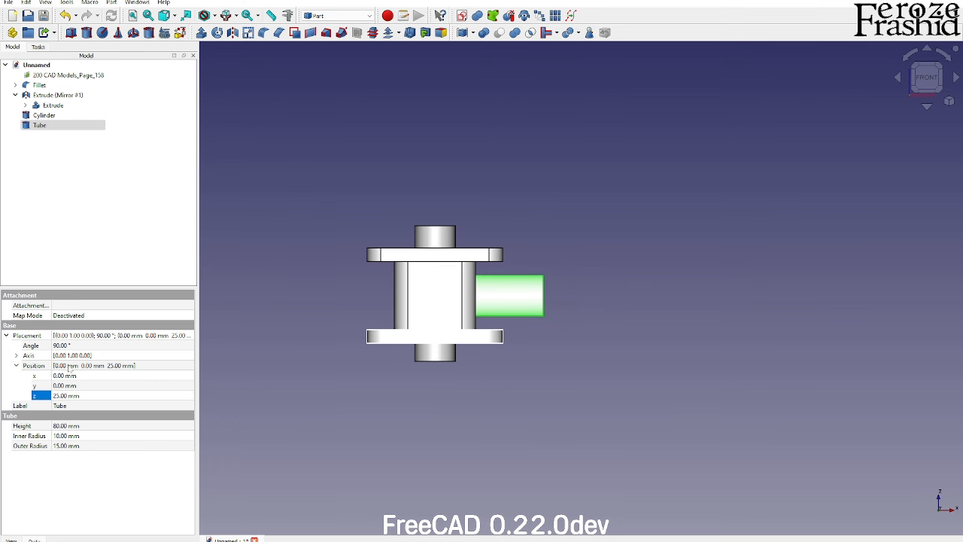
# Create a sketch attached to the flat outer end face of the side tube using the Plane face method
pyautogui.click(369, 340)
pyautogui.moveTo(368, 340); pyautogui.dragTo(387, 376, button='middle')
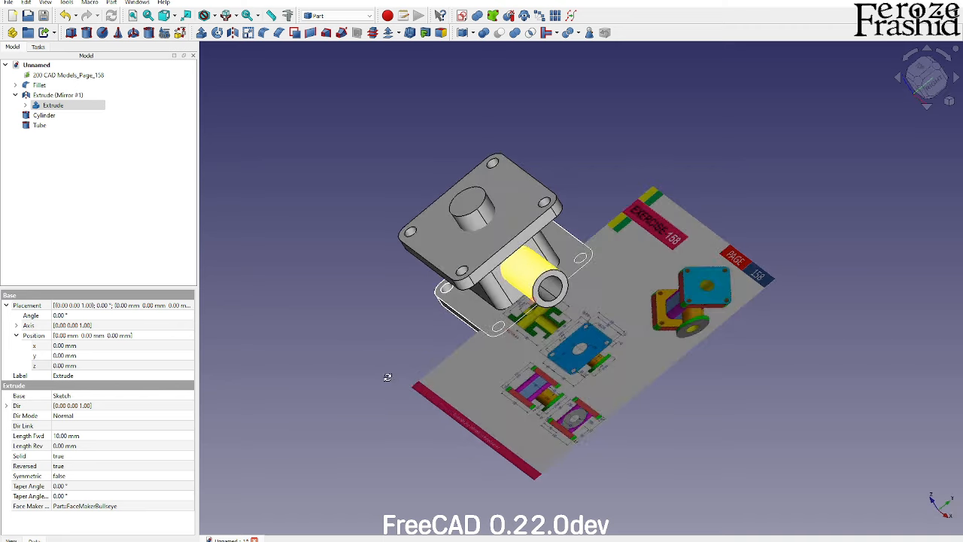
pyautogui.scroll(3, 686, 348)
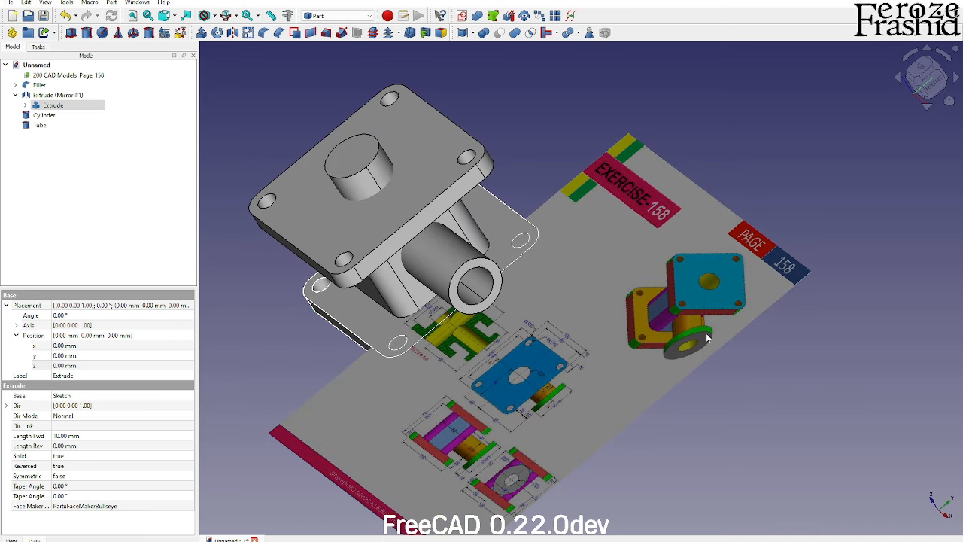
pyautogui.scroll(2, 517, 305)
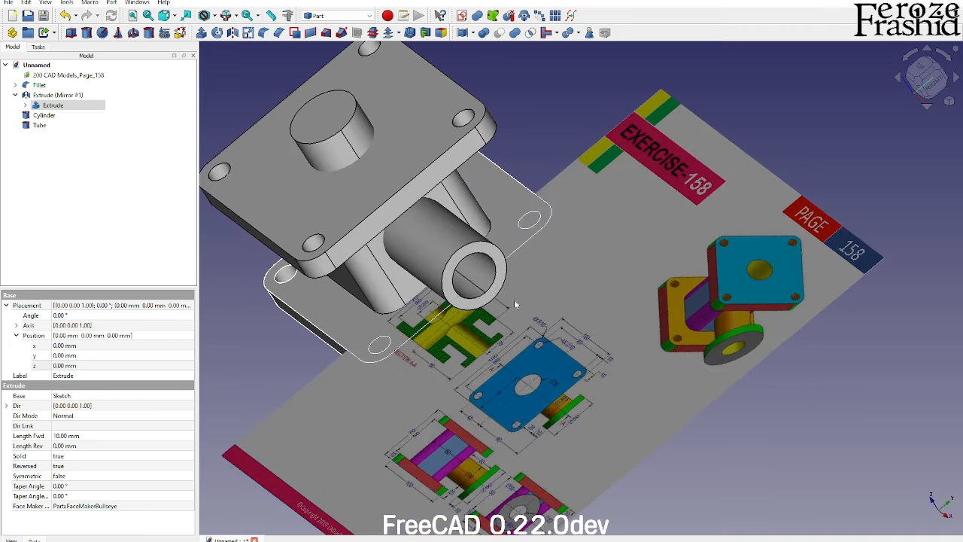
pyautogui.click(500, 287)
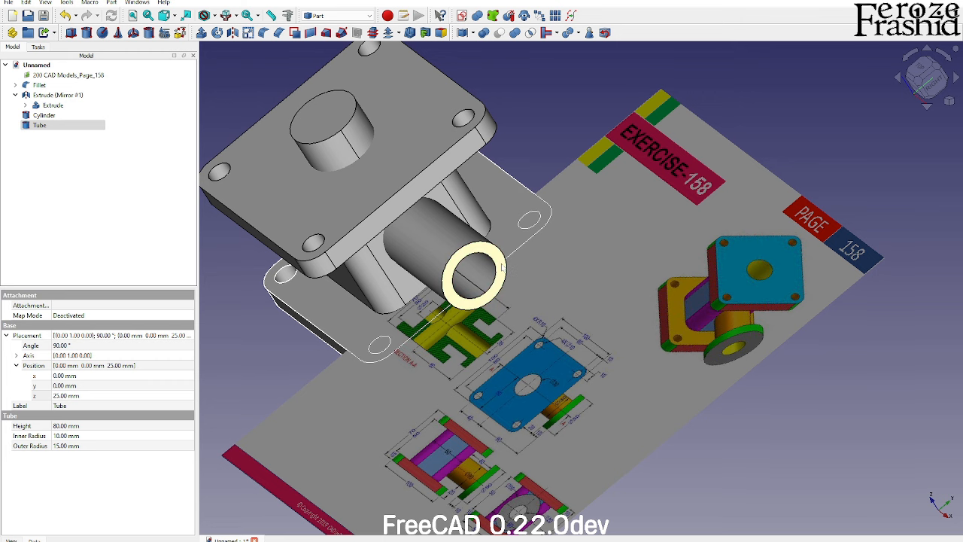
pyautogui.scroll(-1, 501, 263)
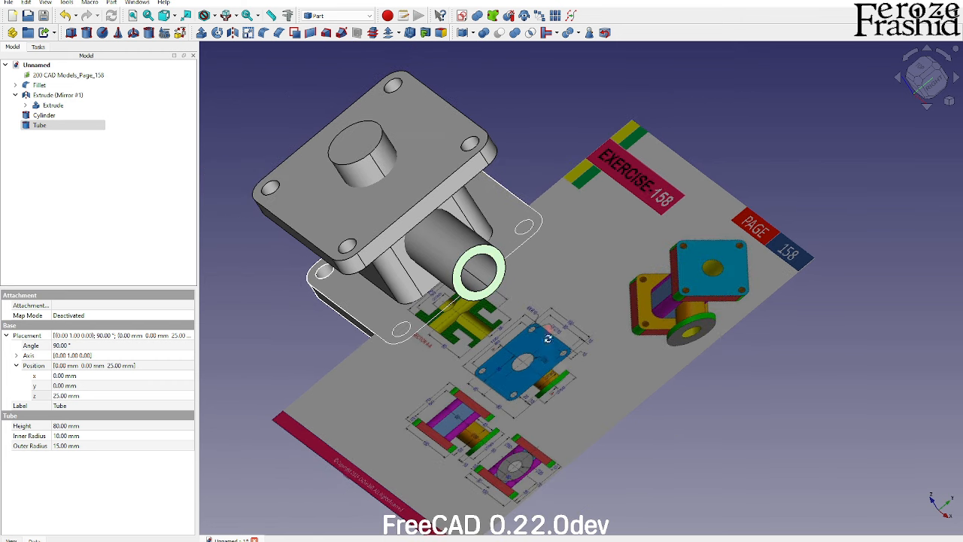
pyautogui.moveTo(549, 331)
pyautogui.mouseDown(button='middle')
pyautogui.moveTo(547, 375)
pyautogui.moveTo(560, 330)
pyautogui.mouseUp(button='middle')
pyautogui.scroll(3, 560, 331)
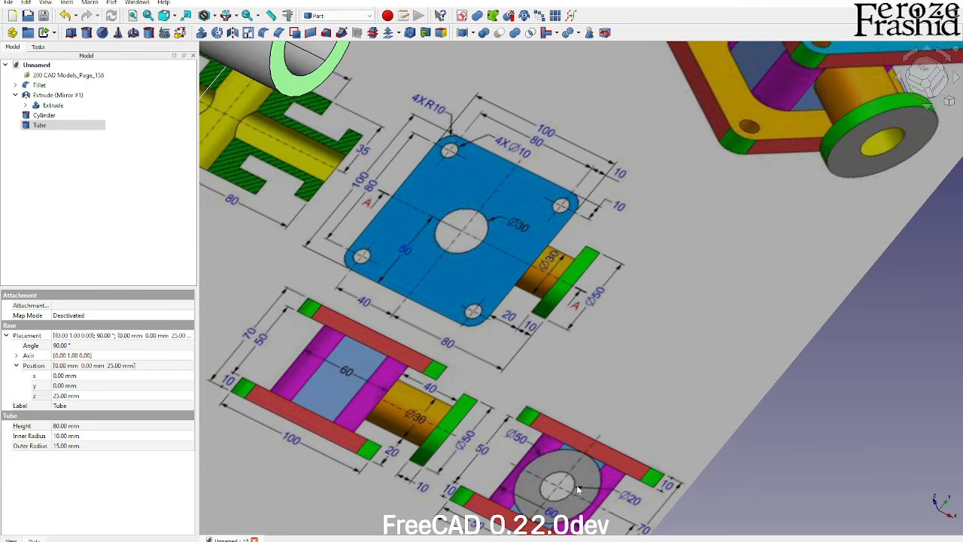
pyautogui.scroll(-2, 546, 452)
pyautogui.moveTo(434, 405); pyautogui.dragTo(388, 376, button='middle')
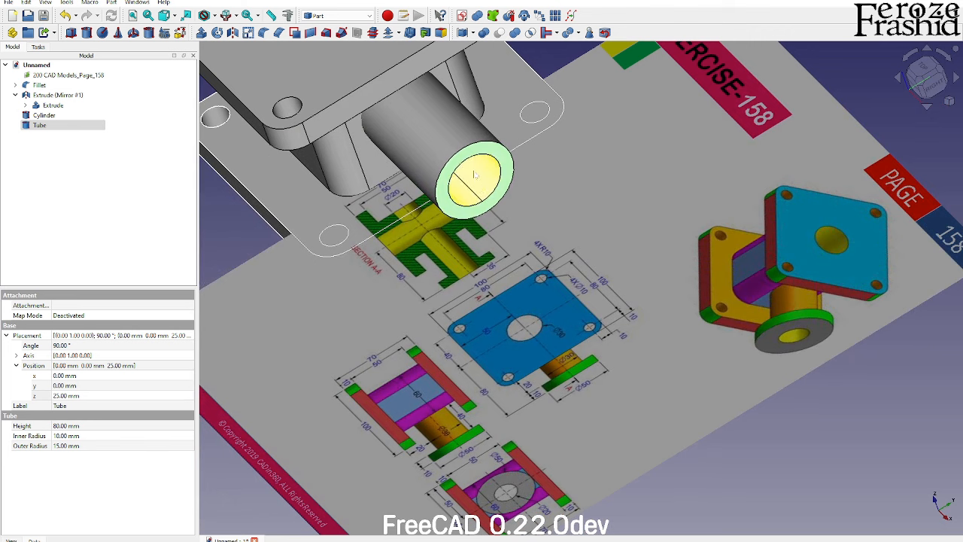
pyautogui.click(461, 15)
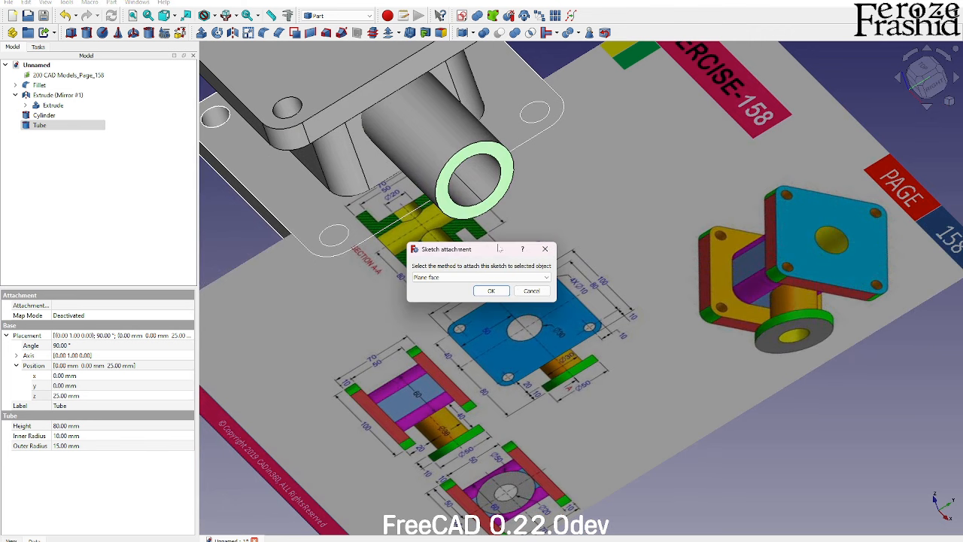
pyautogui.click(492, 291)
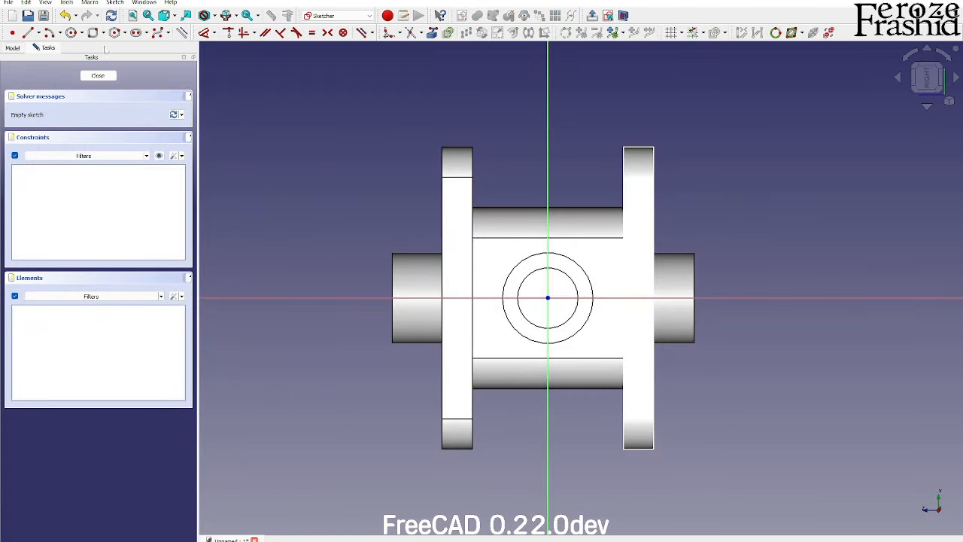
# Draw two circles around the sketch origin for the round end flange, with radii of 25 mm and 10 mm
pyautogui.click(71, 33)
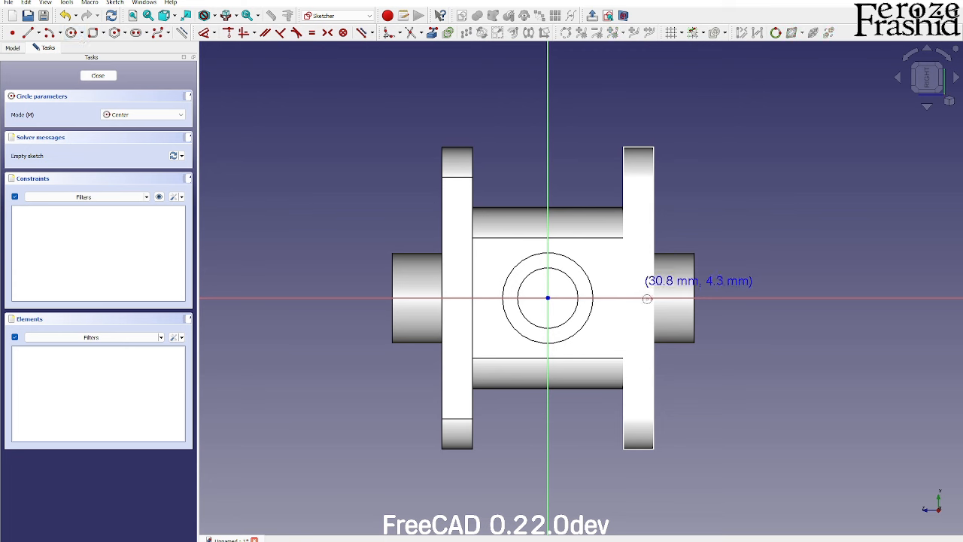
pyautogui.click(548, 298)
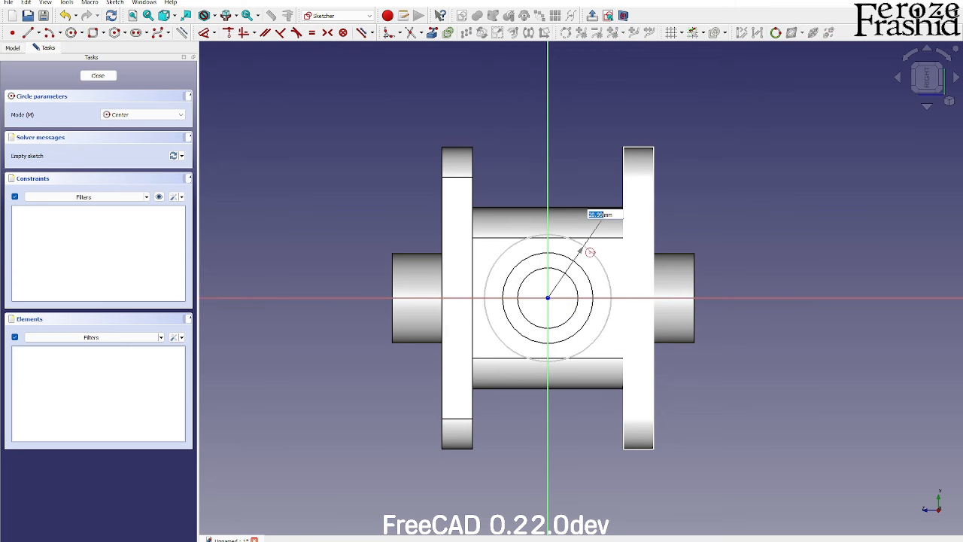
pyautogui.write('25')
pyautogui.press('Return')
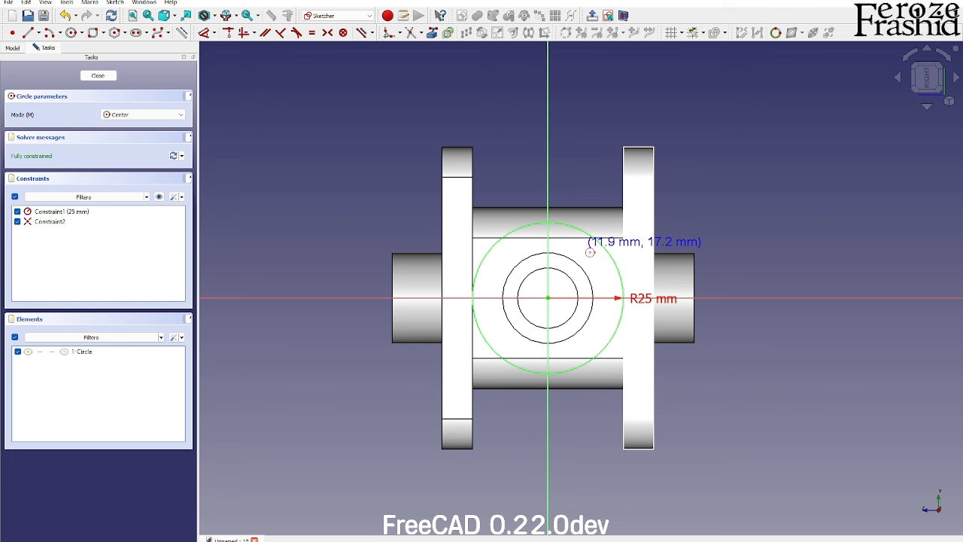
pyautogui.click(550, 298)
pyautogui.write('10')
pyautogui.press('Return')
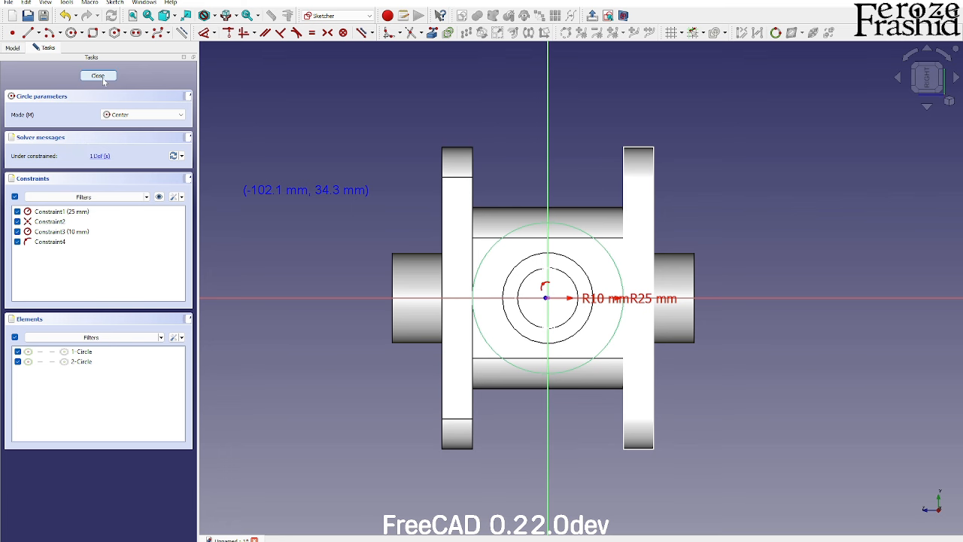
# Replace the inner circle's tangent constraint by making its centre coincident with the origin, and close the sketch
pyautogui.rightClick(333, 247)
pyautogui.scroll(2, 515, 286)
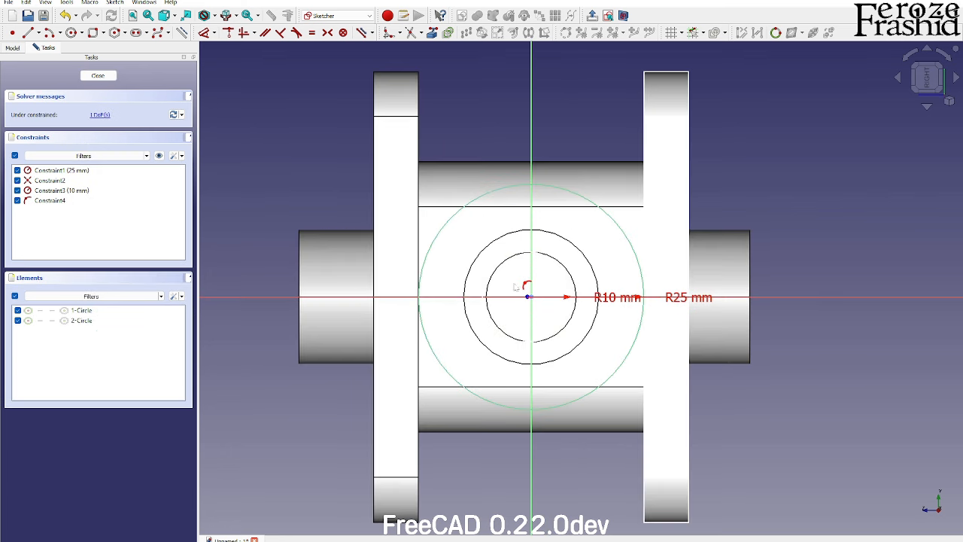
pyautogui.moveTo(515, 285); pyautogui.dragTo(549, 314)
pyautogui.click(550, 314)
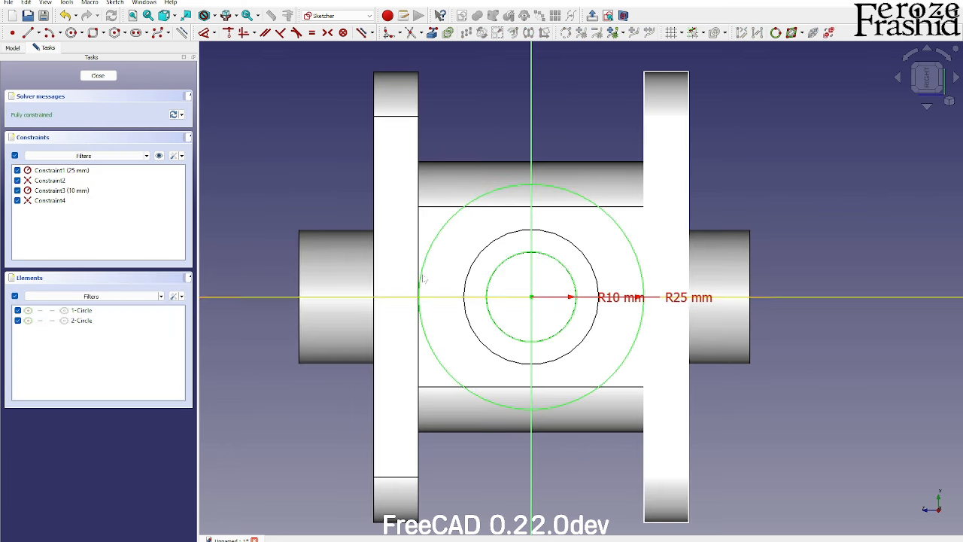
pyautogui.click(97, 75)
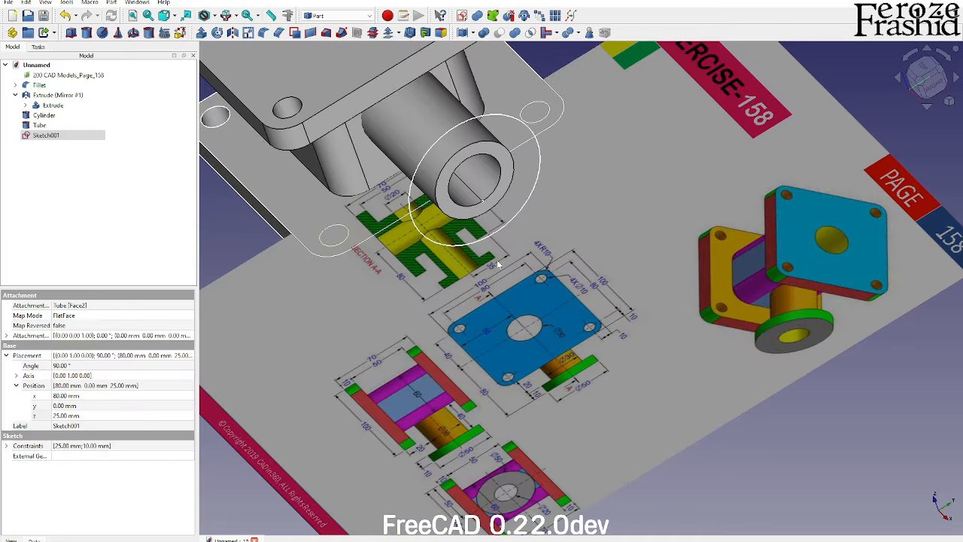
# Extrude the two-circle sketch 10 mm along its normal, reversed, as a solid to form the round end flange
pyautogui.scroll(1, 508, 387)
pyautogui.scroll(2, 509, 472)
pyautogui.scroll(-5, 516, 466)
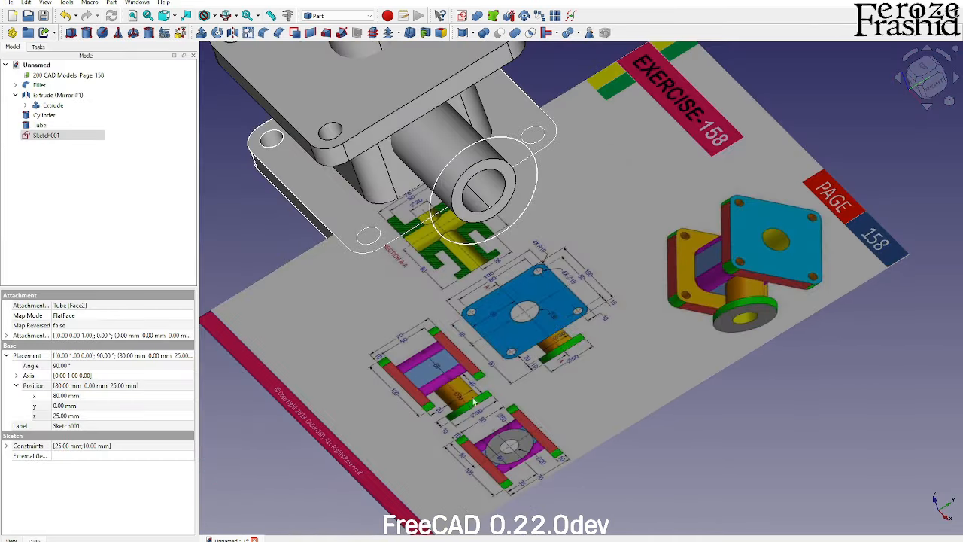
pyautogui.press('0')
pyautogui.click(70, 135)
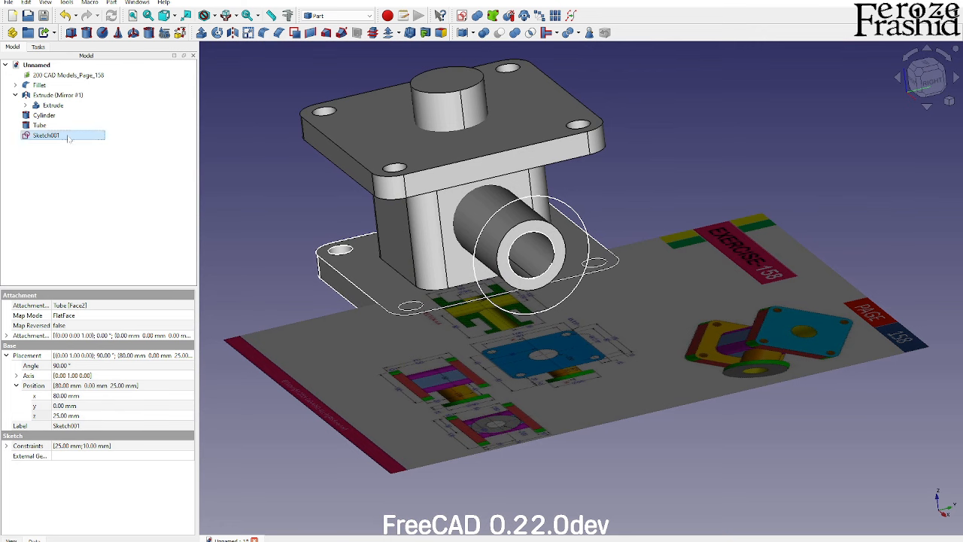
pyautogui.scroll(4, 545, 425)
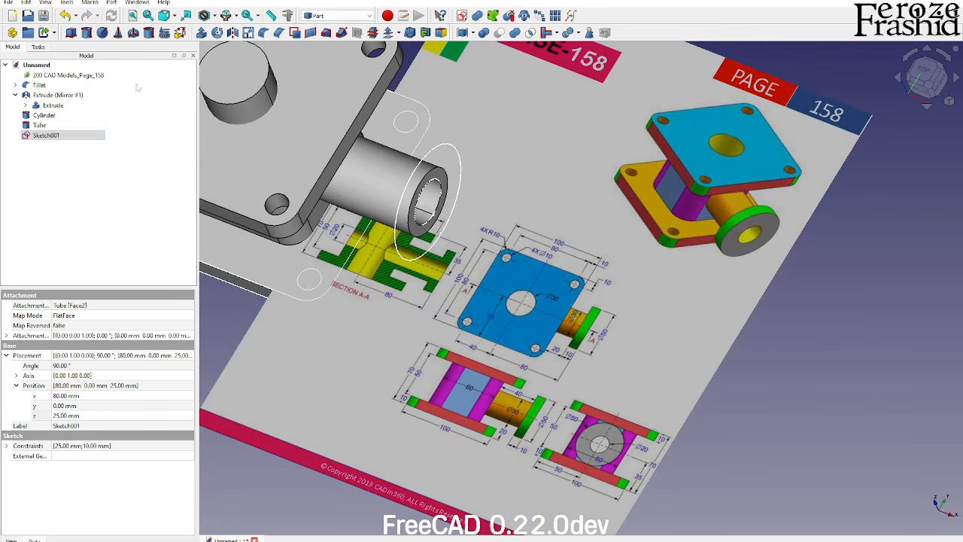
pyautogui.click(201, 33)
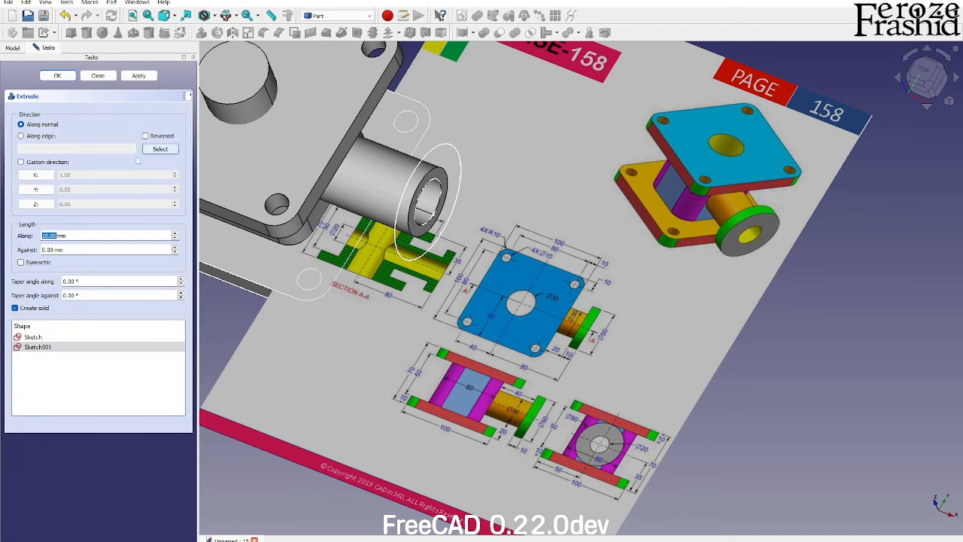
pyautogui.click(145, 136)
pyautogui.click(139, 76)
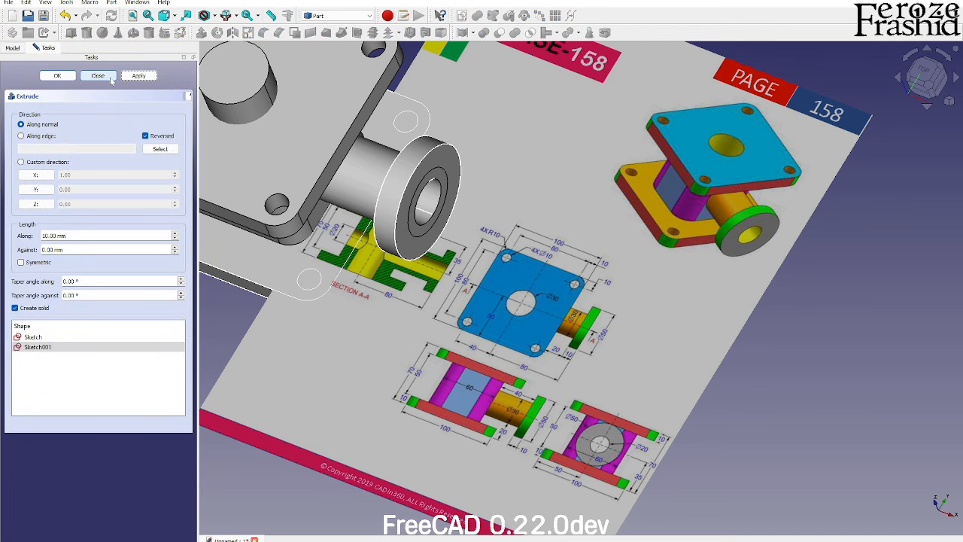
pyautogui.click(112, 79)
# Hide the Exercise 158 reference image
pyautogui.moveTo(436, 269); pyautogui.dragTo(490, 275, button='middle')
pyautogui.moveTo(508, 299); pyautogui.dragTo(450, 283, button='middle')
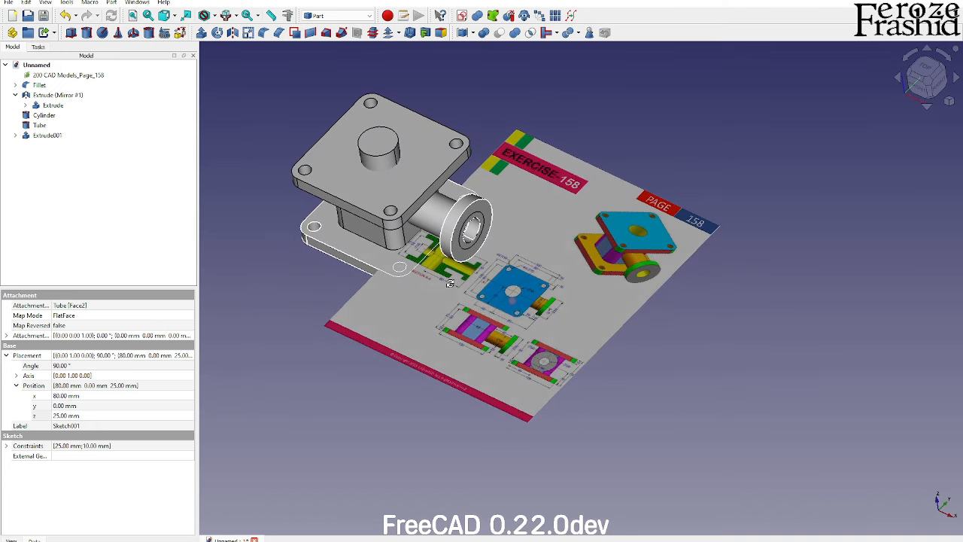
pyautogui.click(465, 321)
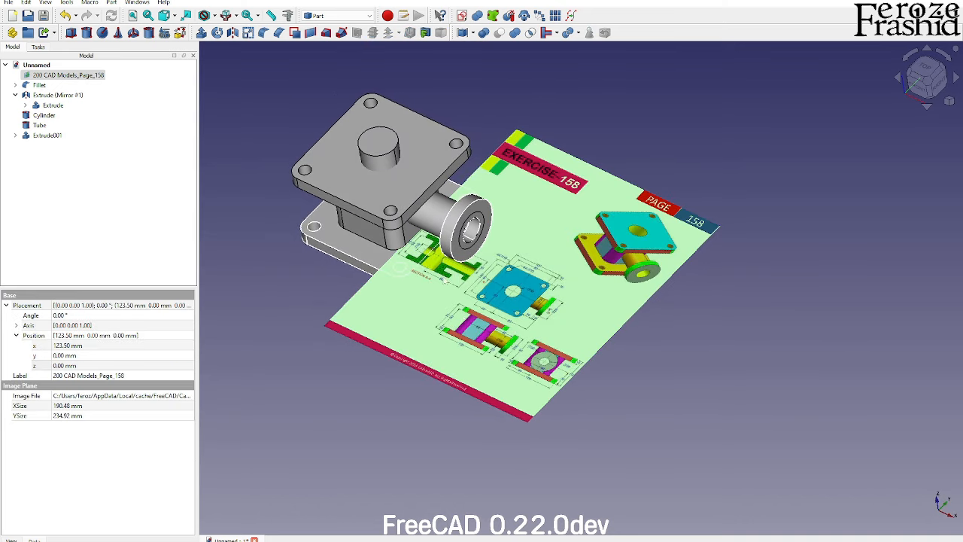
pyautogui.press('space')
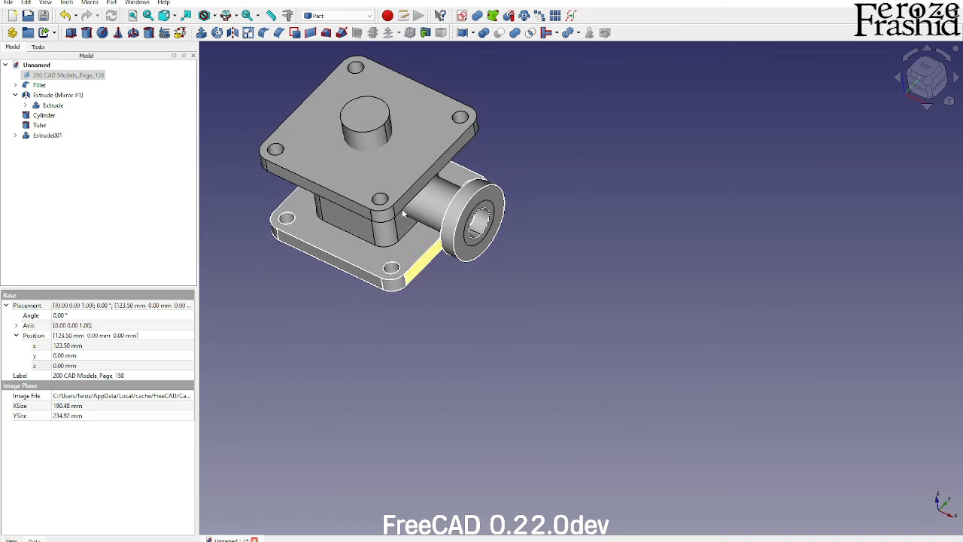
# Fuse both square flanges, the filleted block, the side pipe and the round end flange into one solid
pyautogui.click(386, 176)
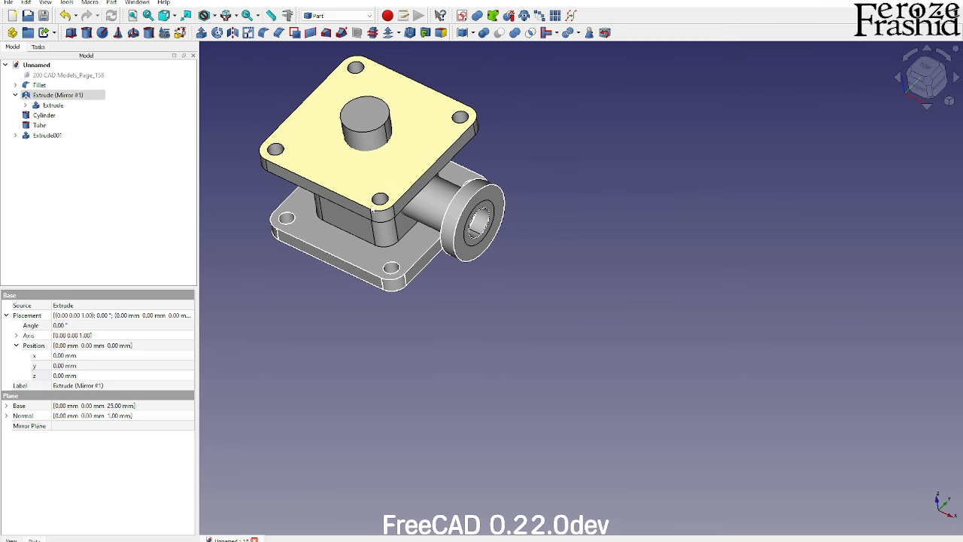
pyautogui.keyDown('ctrl'); pyautogui.click(439, 215); pyautogui.keyUp('ctrl')
pyautogui.keyDown('ctrl'); pyautogui.click(425, 182); pyautogui.keyUp('ctrl')
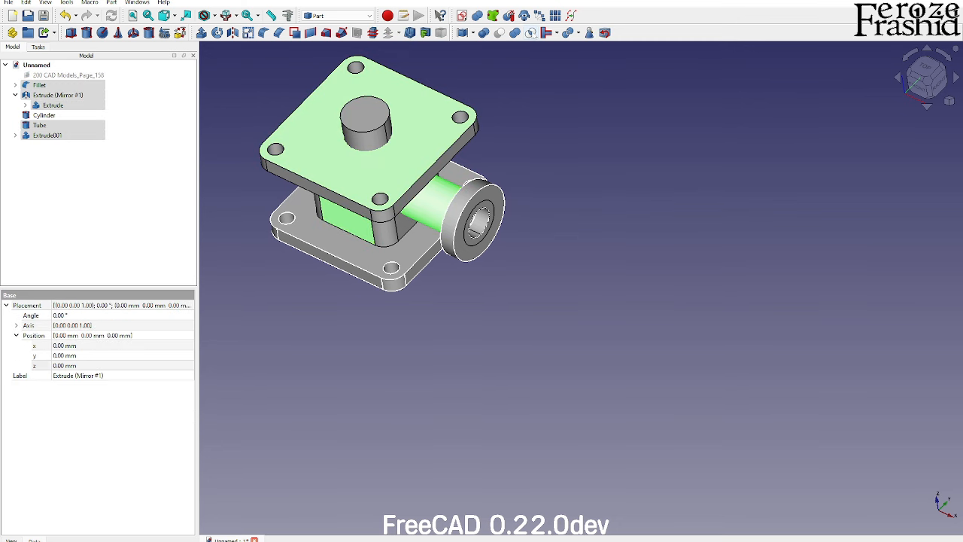
pyautogui.click(515, 33)
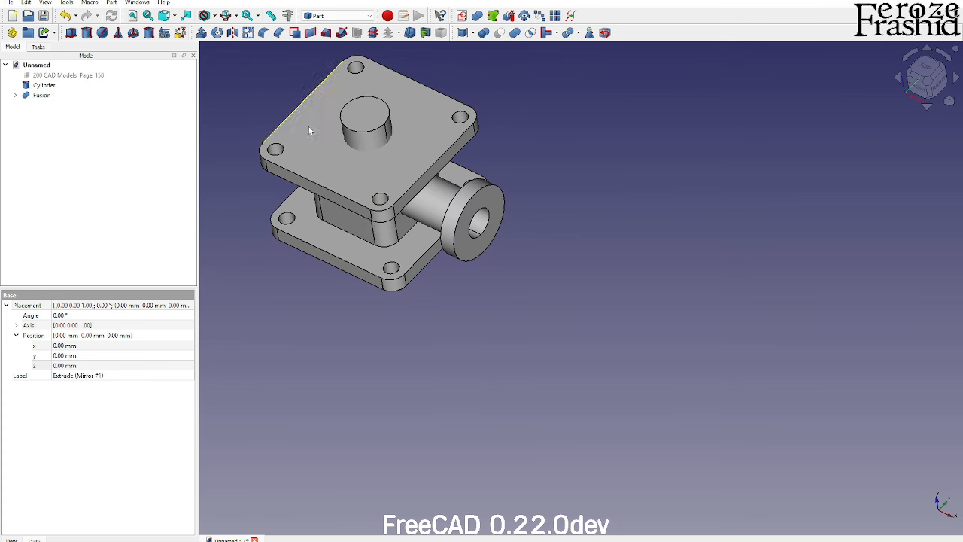
# Try cutting the vertical cylinder from the fused body, and delete that cut
pyautogui.click(43, 95)
pyautogui.keyDown('ctrl'); pyautogui.click(46, 87); pyautogui.keyUp('ctrl')
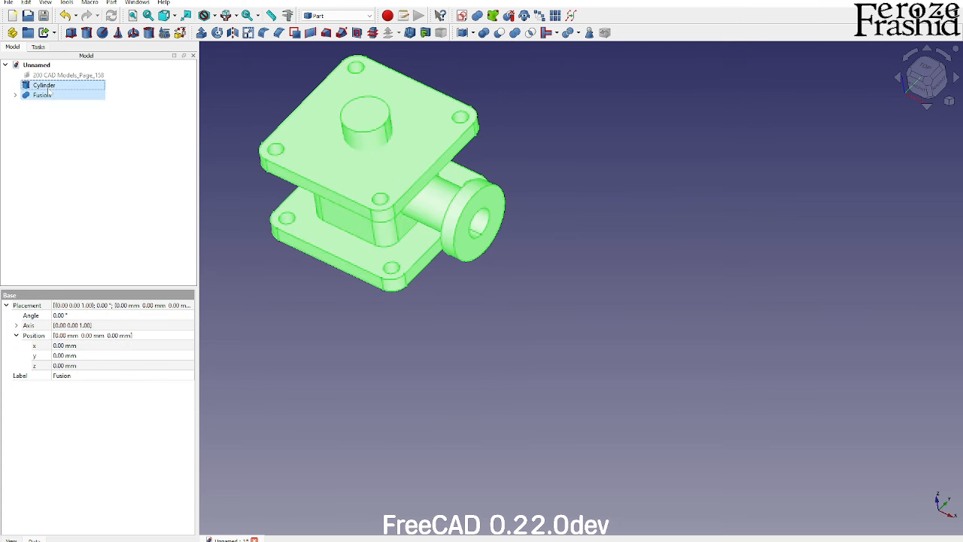
pyautogui.click(497, 36)
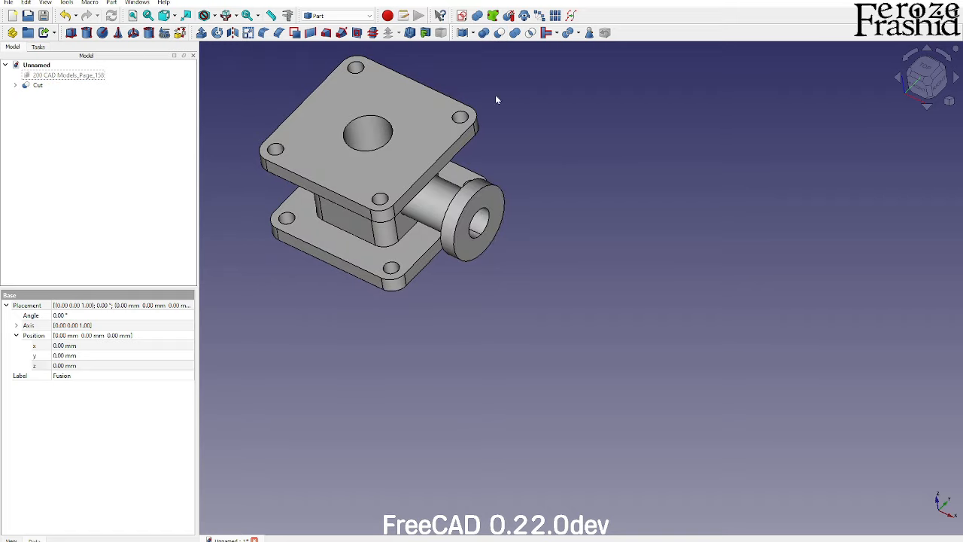
pyautogui.moveTo(479, 223); pyautogui.dragTo(378, 233, button='middle')
pyautogui.click(53, 86)
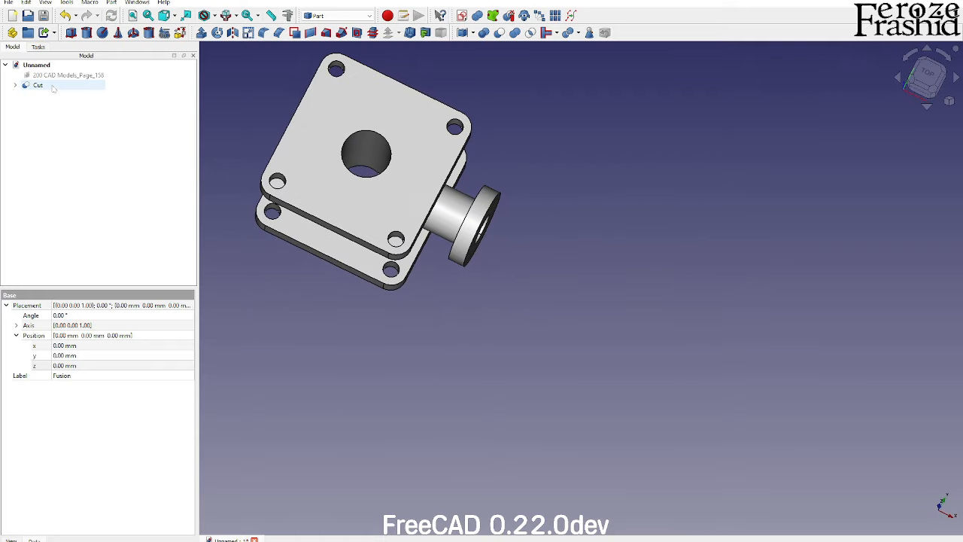
pyautogui.press('Delete')
# Add a second cylinder with a radius of 10 mm and a height of 100 mm for the side bore
pyautogui.moveTo(506, 349); pyautogui.dragTo(356, 218, button='middle')
pyautogui.moveTo(356, 218); pyautogui.dragTo(559, 287, button='middle')
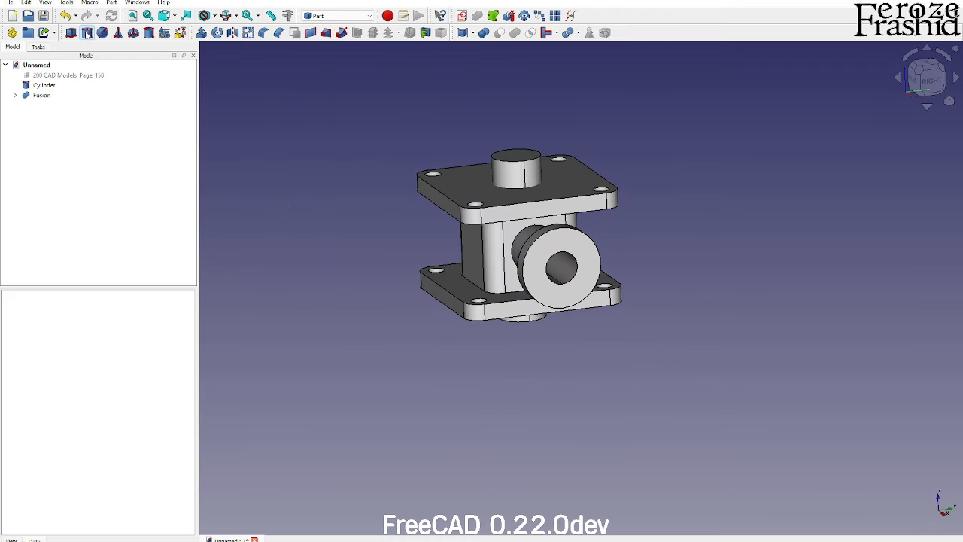
pyautogui.click(86, 32)
pyautogui.click(54, 105)
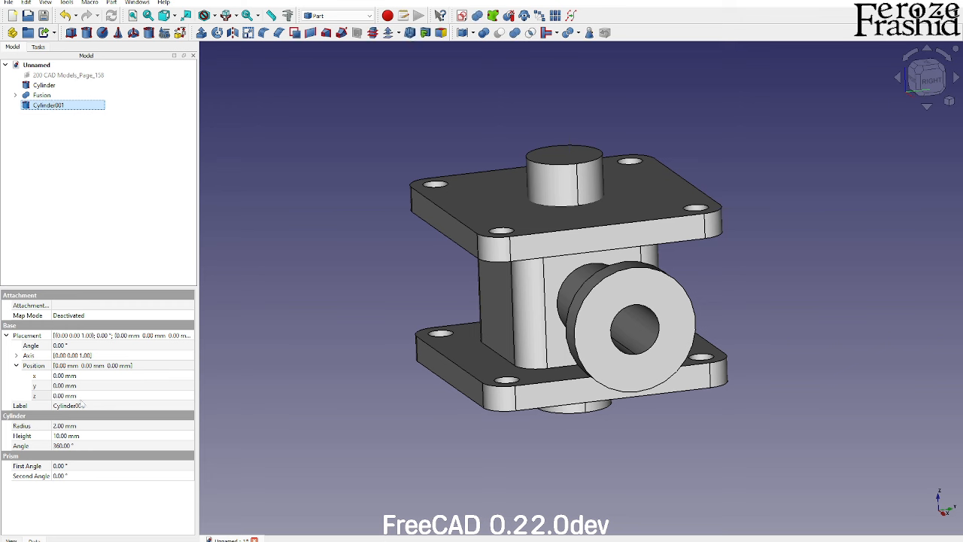
pyautogui.click(60, 424)
pyautogui.write('1')
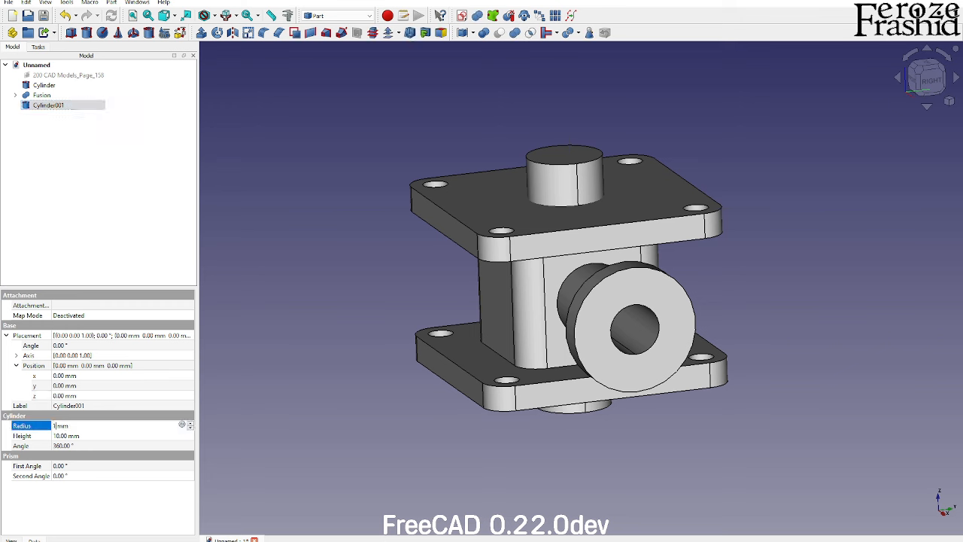
pyautogui.write('0')
pyautogui.press('Return')
pyautogui.click(66, 435)
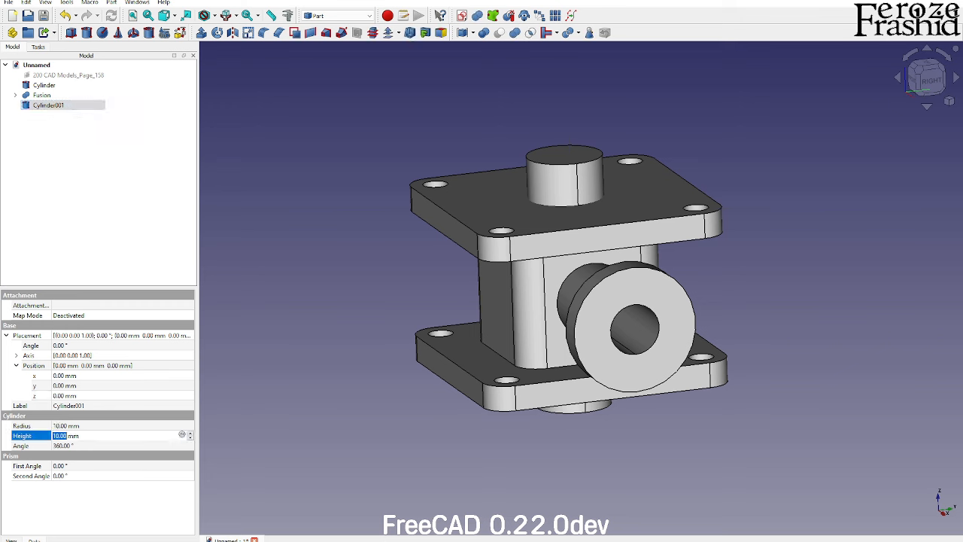
pyautogui.write('100')
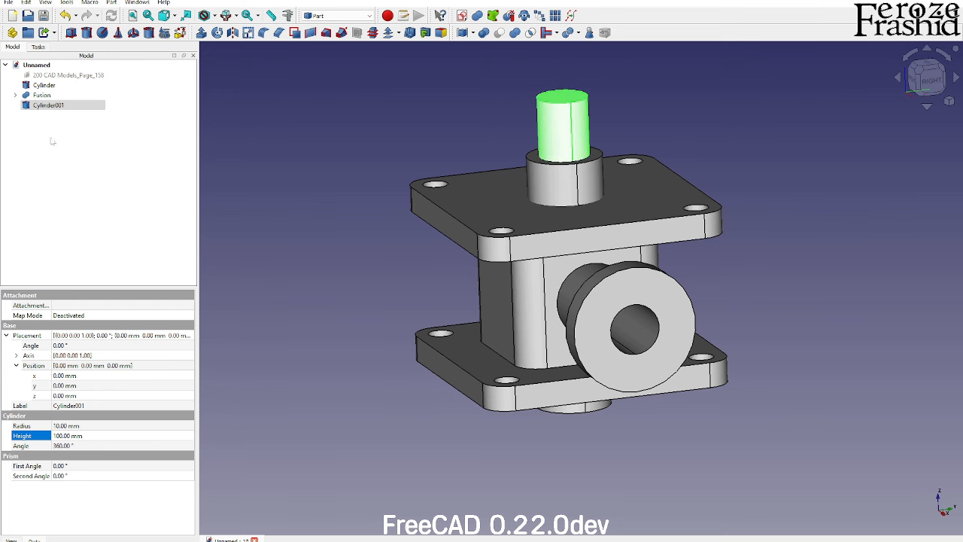
# Rotate the new cylinder 90° about the Y axis and raise it to Z 25 mm so it runs through the side pipe
pyautogui.rightClick(50, 104)
pyautogui.click(75, 125)
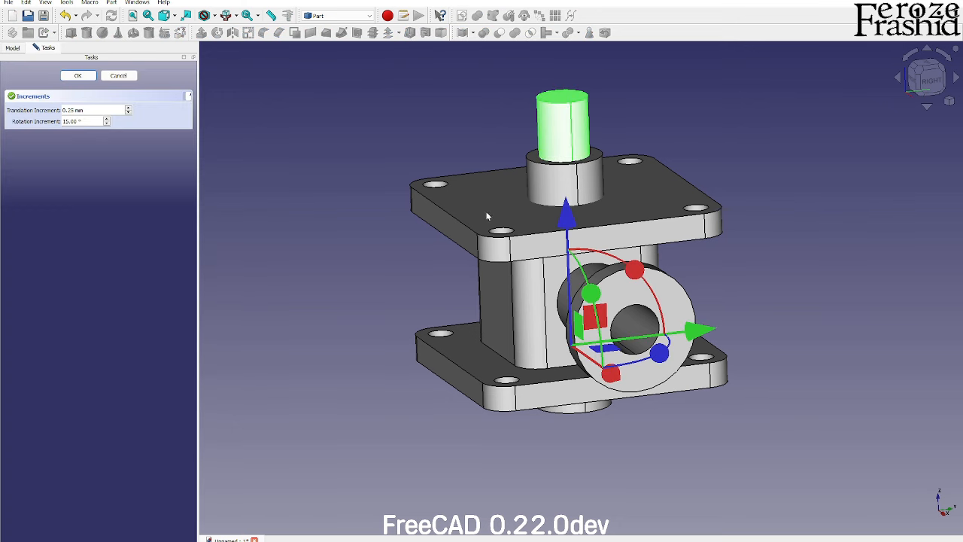
pyautogui.moveTo(592, 293); pyautogui.dragTo(626, 535)
pyautogui.moveTo(575, 468); pyautogui.dragTo(569, 416)
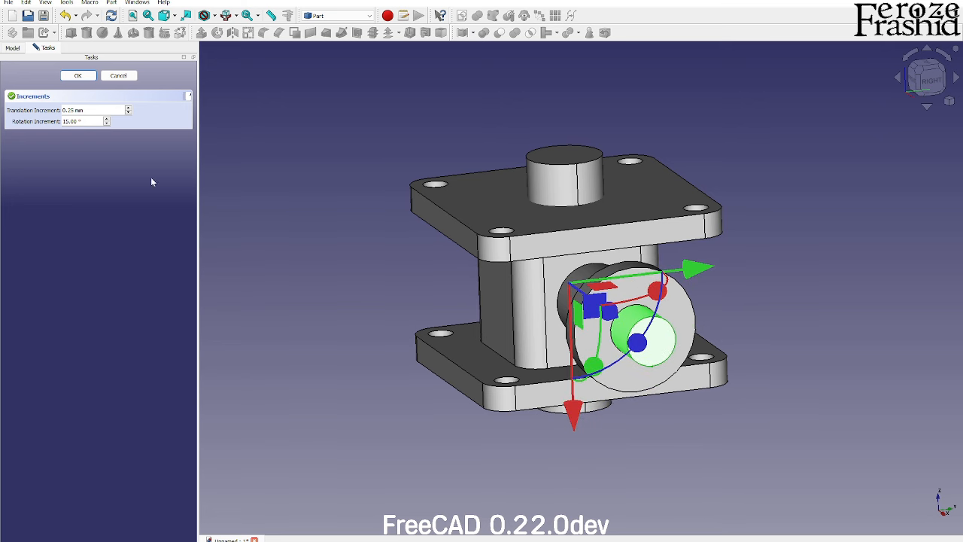
pyautogui.click(78, 76)
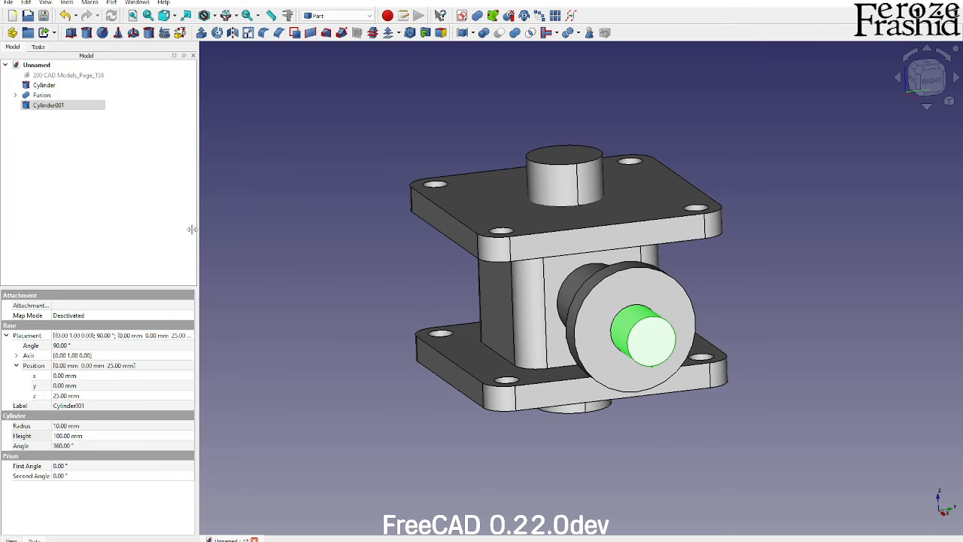
pyautogui.rightClick(59, 106)
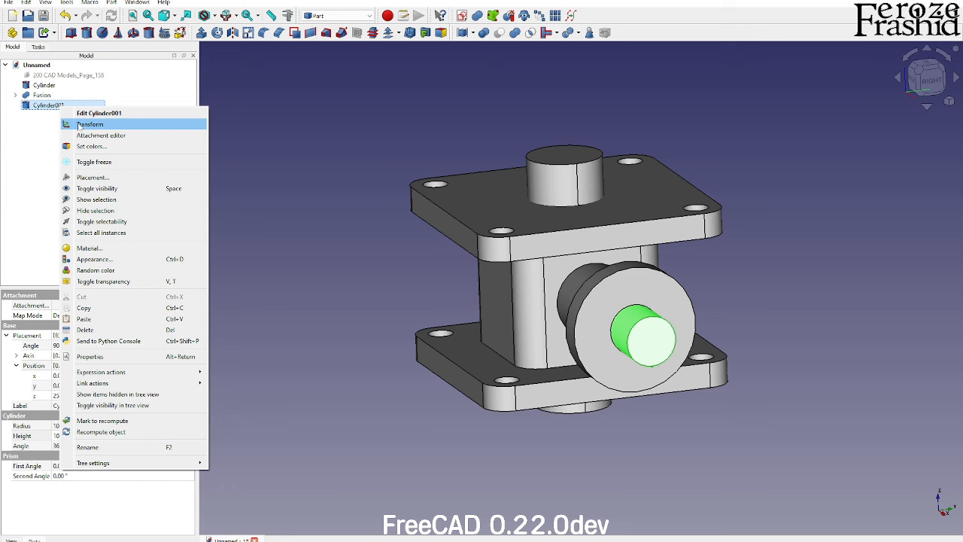
pyautogui.click(81, 125)
pyautogui.press('1')
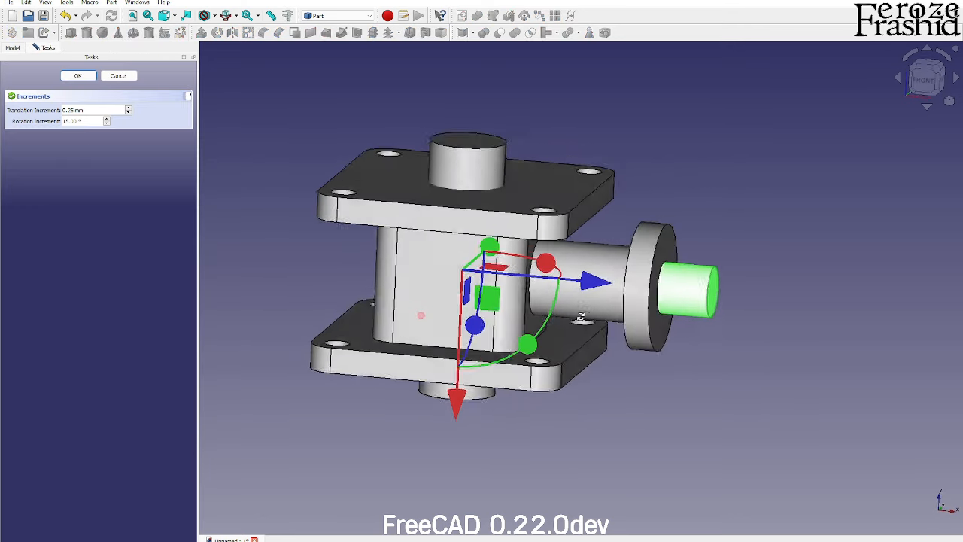
pyautogui.moveTo(612, 299); pyautogui.dragTo(593, 324, button='middle')
pyautogui.click(78, 75)
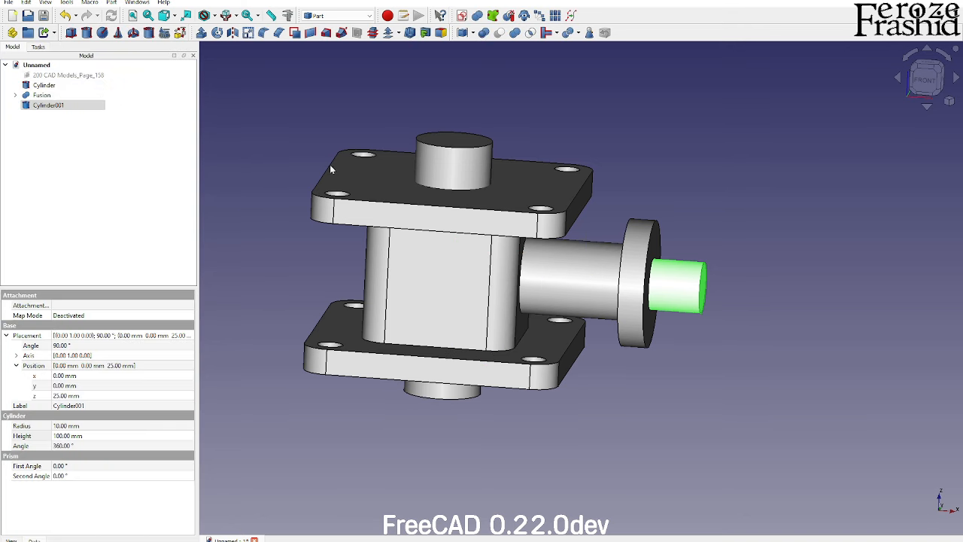
# Fuse the vertical and horizontal cylinders, and cut the resulting solid from the fused flanged body
pyautogui.click(452, 166)
pyautogui.keyDown('ctrl'); pyautogui.click(675, 284); pyautogui.keyUp('ctrl')
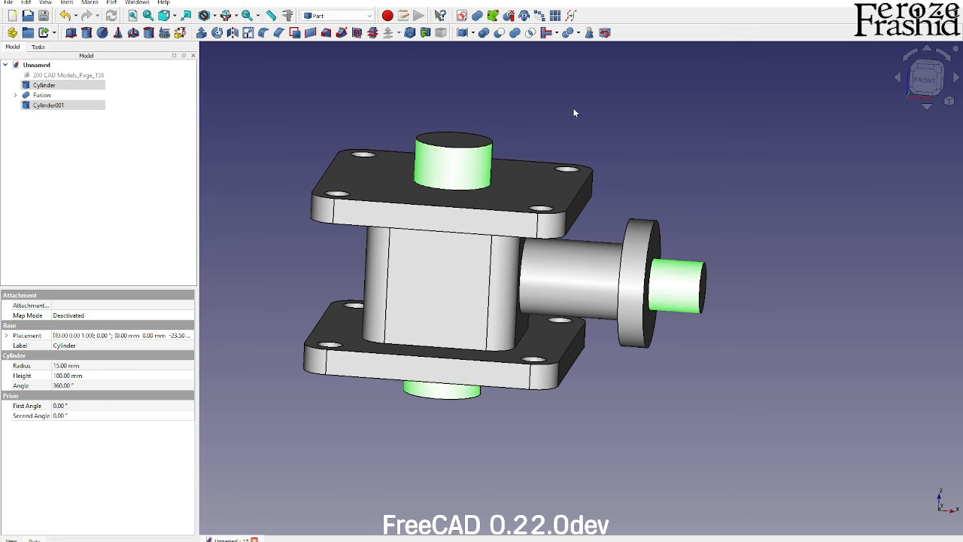
pyautogui.click(515, 32)
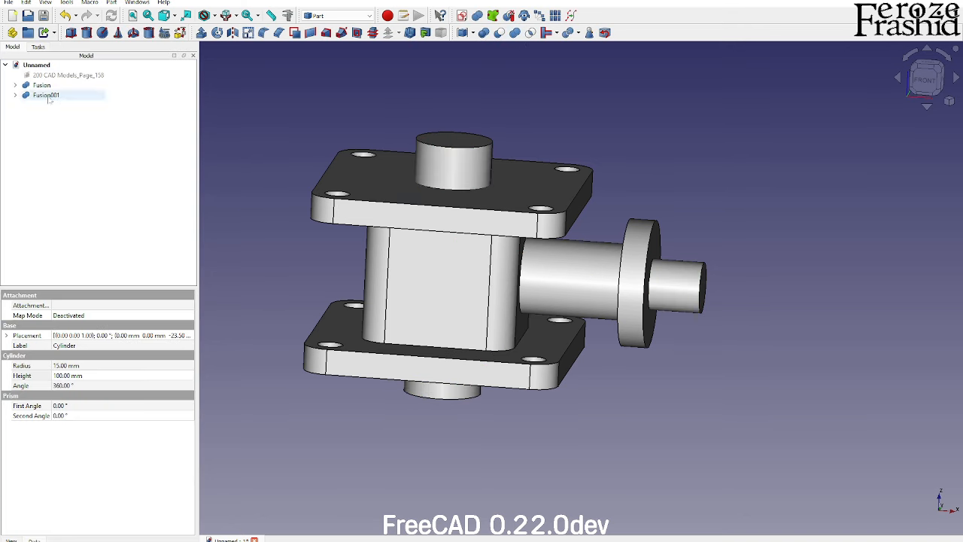
pyautogui.click(47, 95)
pyautogui.keyDown('ctrl'); pyautogui.click(42, 85); pyautogui.keyUp('ctrl')
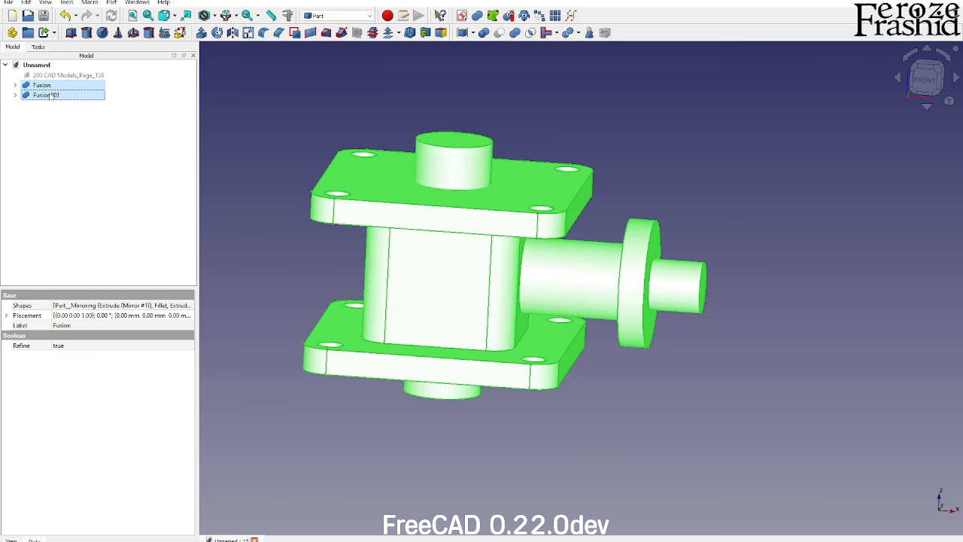
pyautogui.click(497, 32)
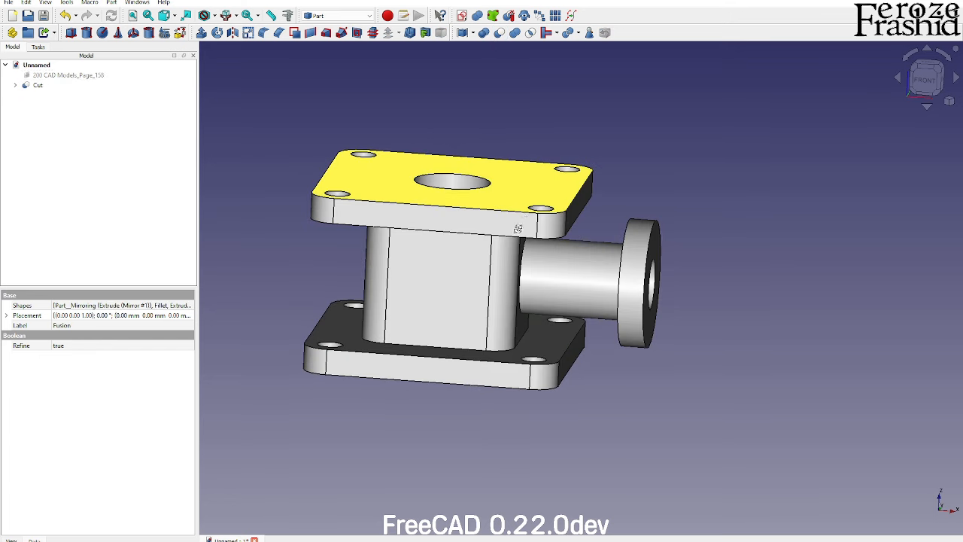
# Create a persistent section cut of the part along Y at an offset of 0
pyautogui.moveTo(594, 323); pyautogui.dragTo(492, 248, button='middle')
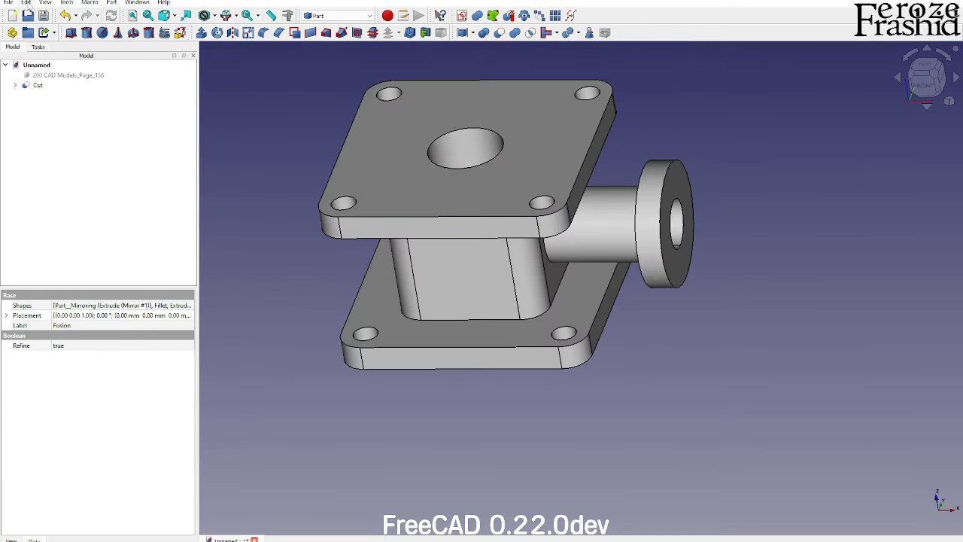
pyautogui.click(45, 2)
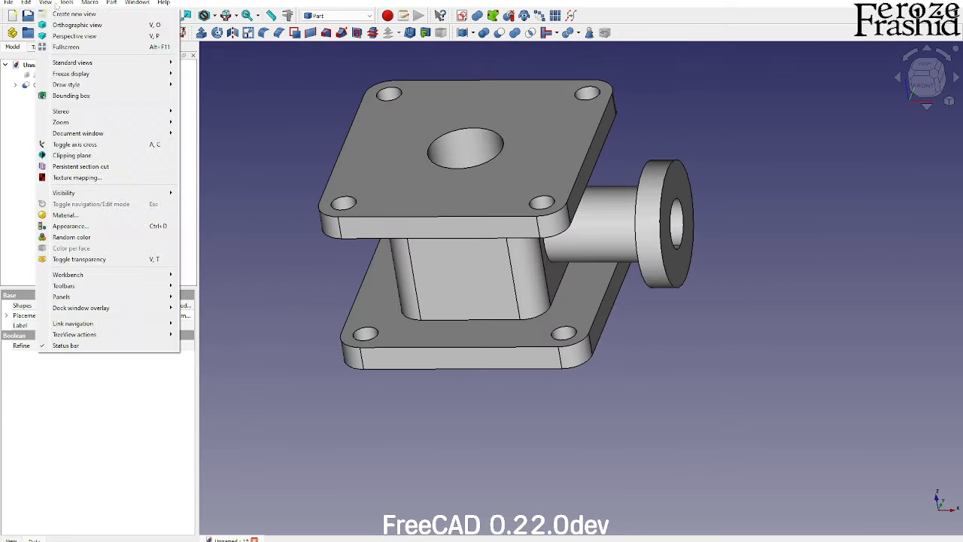
pyautogui.click(91, 169)
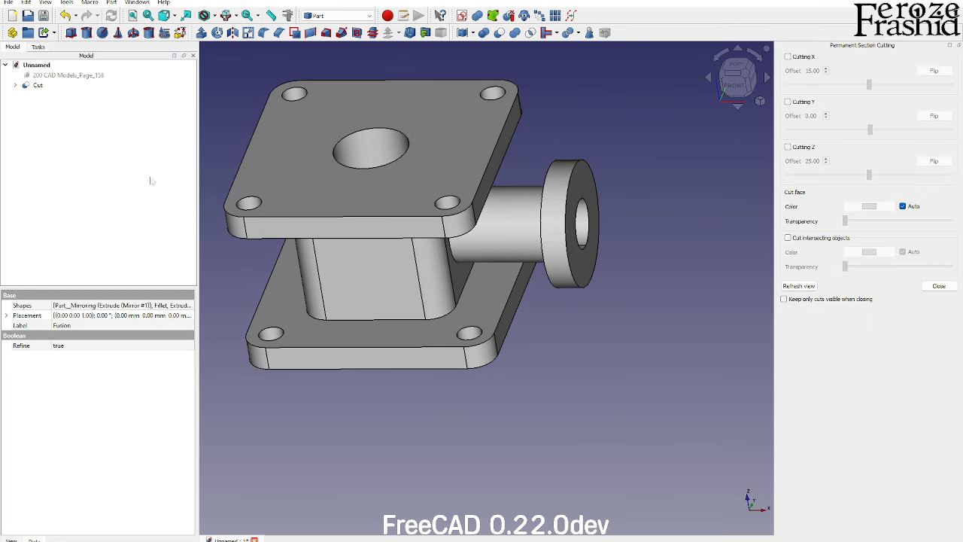
pyautogui.click(788, 101)
pyautogui.moveTo(470, 250); pyautogui.dragTo(434, 213, button='middle')
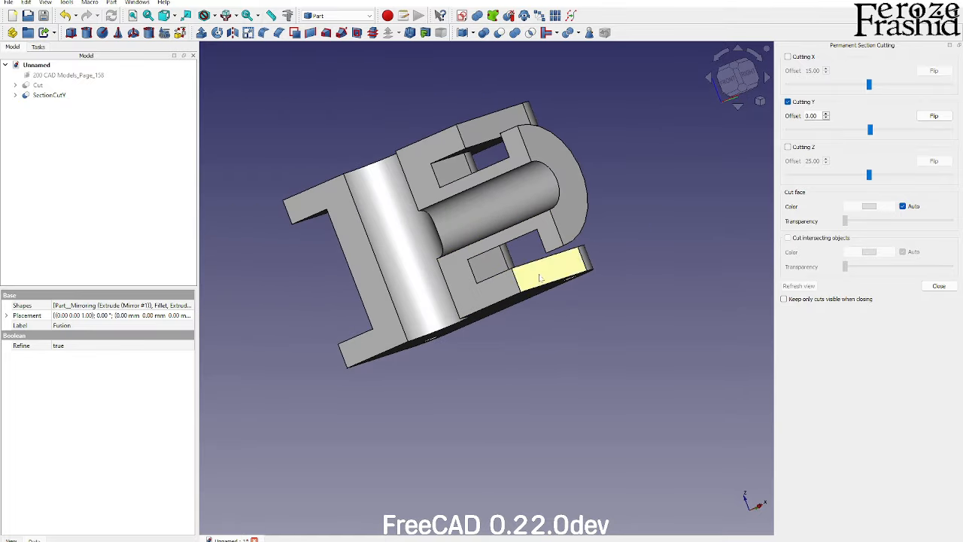
# Show the Exercise 158 reference image and compare its Section A-A with the sectioned model
pyautogui.click(68, 75)
pyautogui.press('space')
pyautogui.scroll(-3, 399, 261)
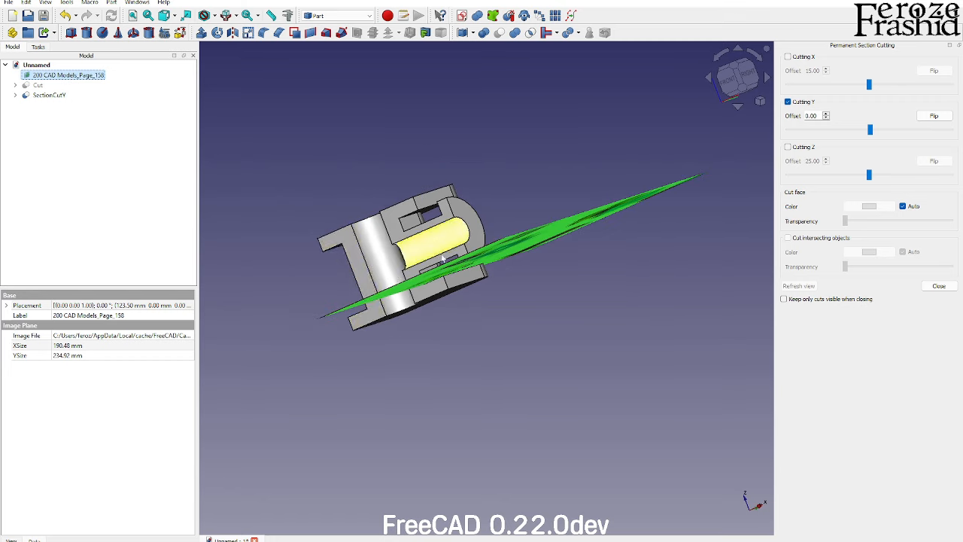
pyautogui.moveTo(427, 252); pyautogui.dragTo(489, 366, button='middle')
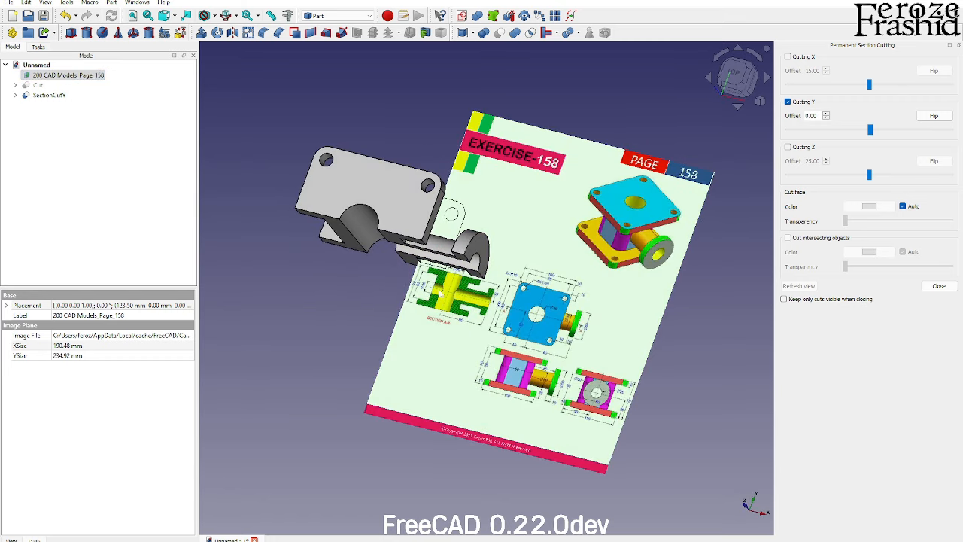
pyautogui.scroll(3, 440, 292)
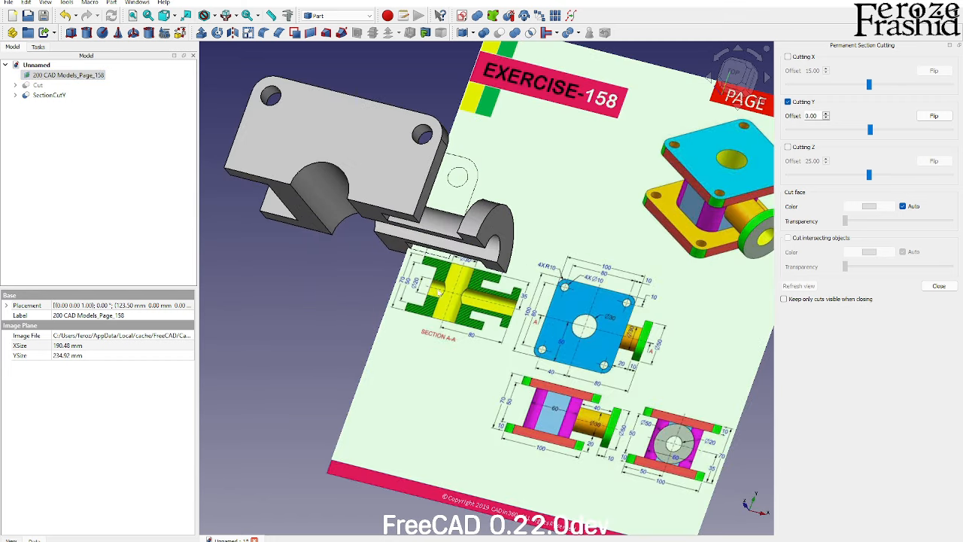
pyautogui.scroll(2, 438, 292)
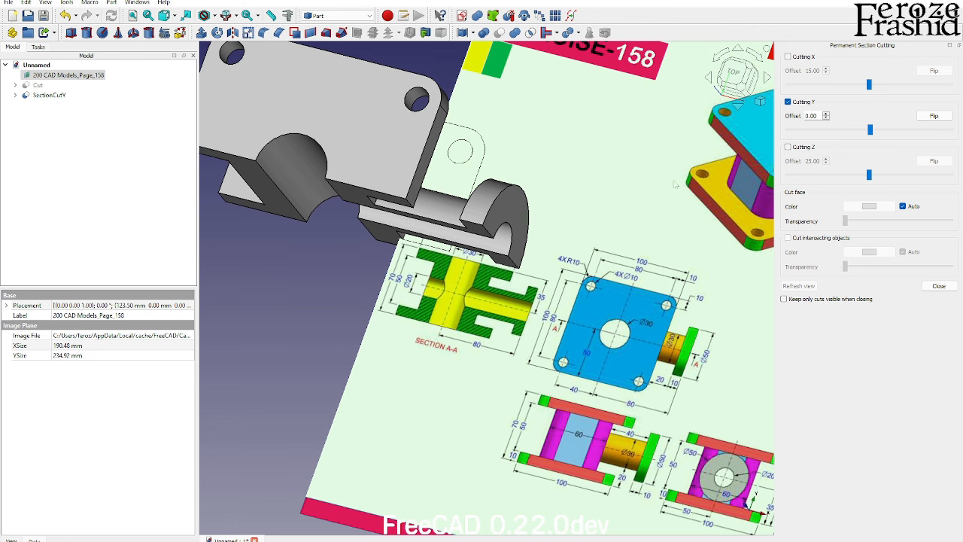
# Finish the section cutting and hide the full cut body so only the Y section is displayed
pyautogui.click(934, 286)
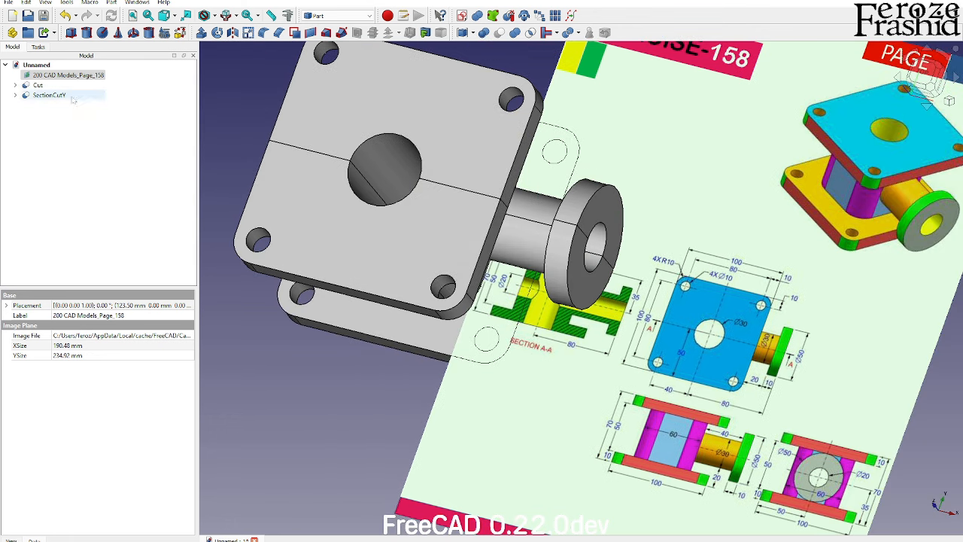
pyautogui.click(52, 85)
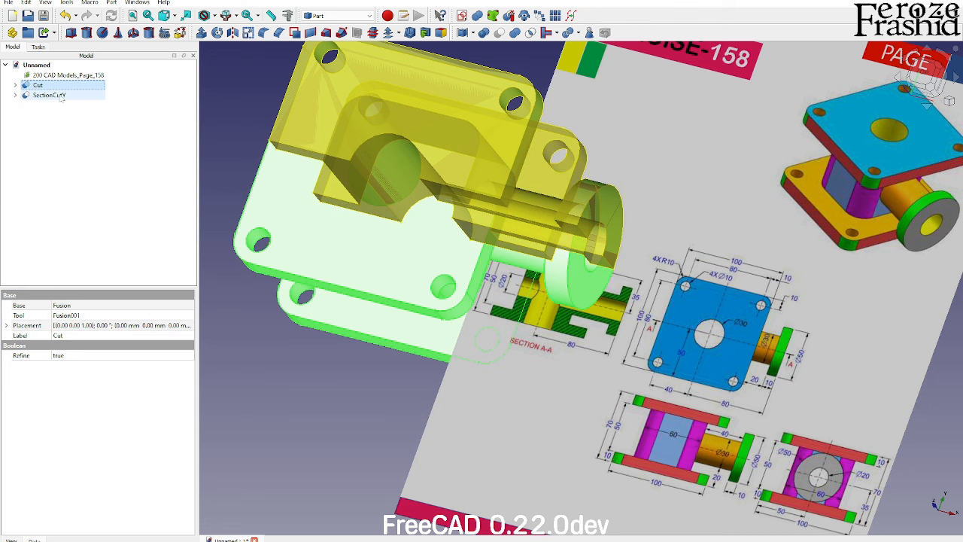
pyautogui.press('space')
# Move the horizontal 10 mm radius cylinder back along its axis to X -35.50 mm, and hide it
pyautogui.click(15, 86)
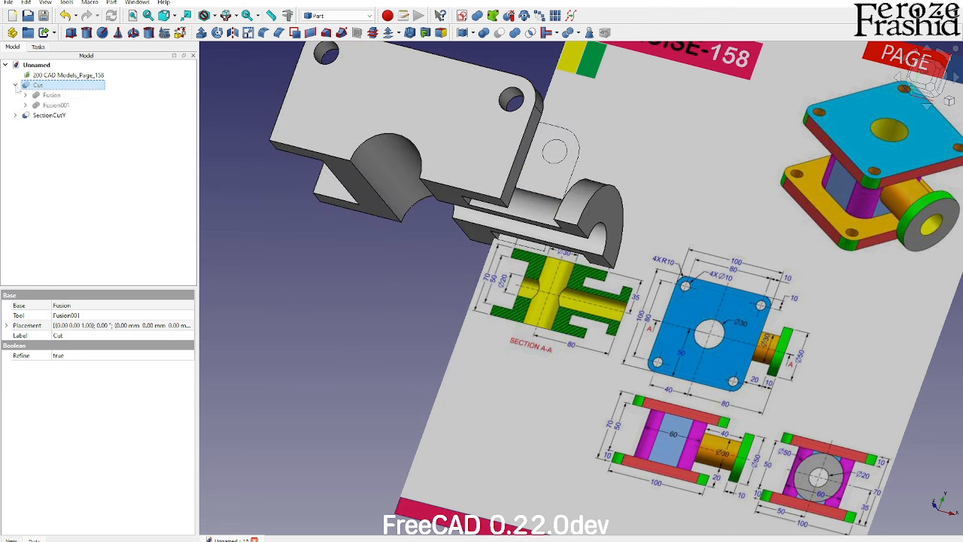
pyautogui.click(25, 106)
pyautogui.click(71, 125)
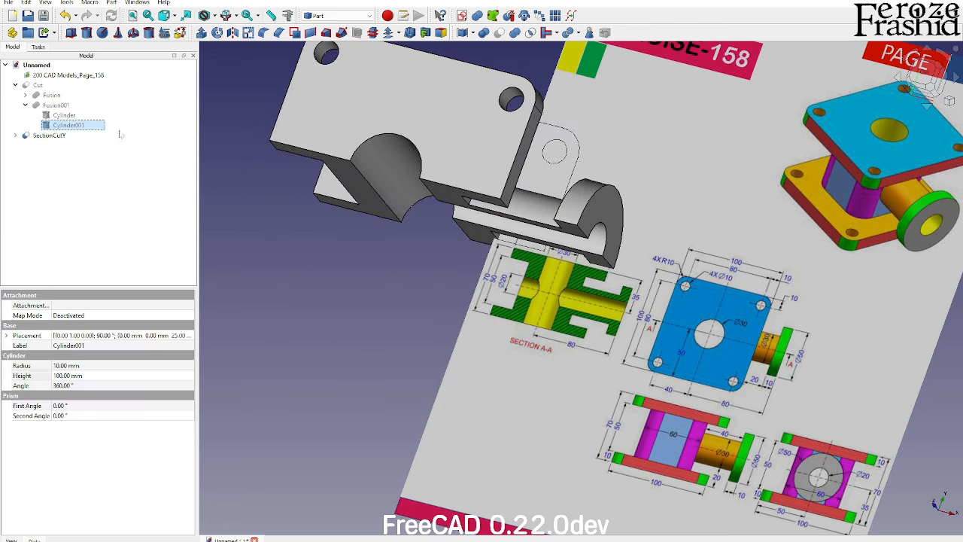
pyautogui.rightClick(90, 127)
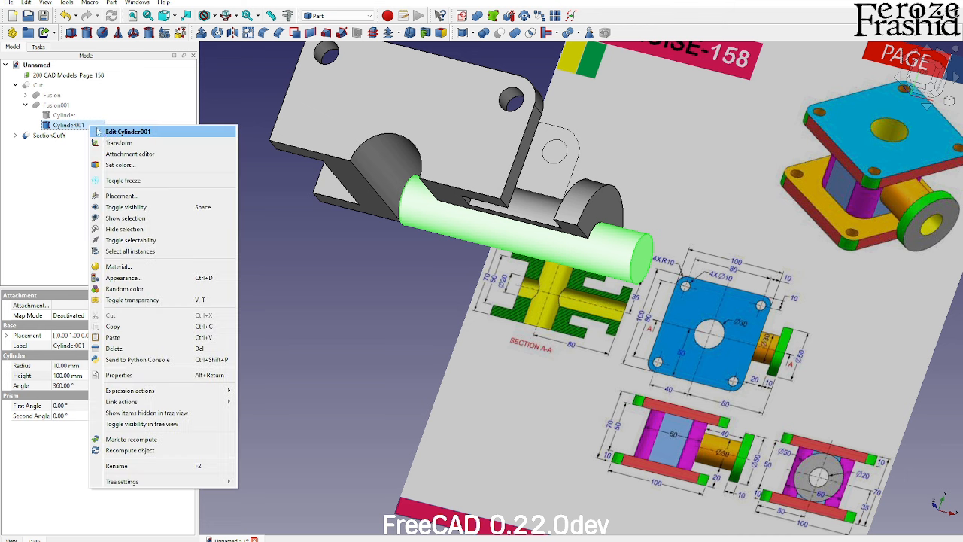
pyautogui.click(109, 141)
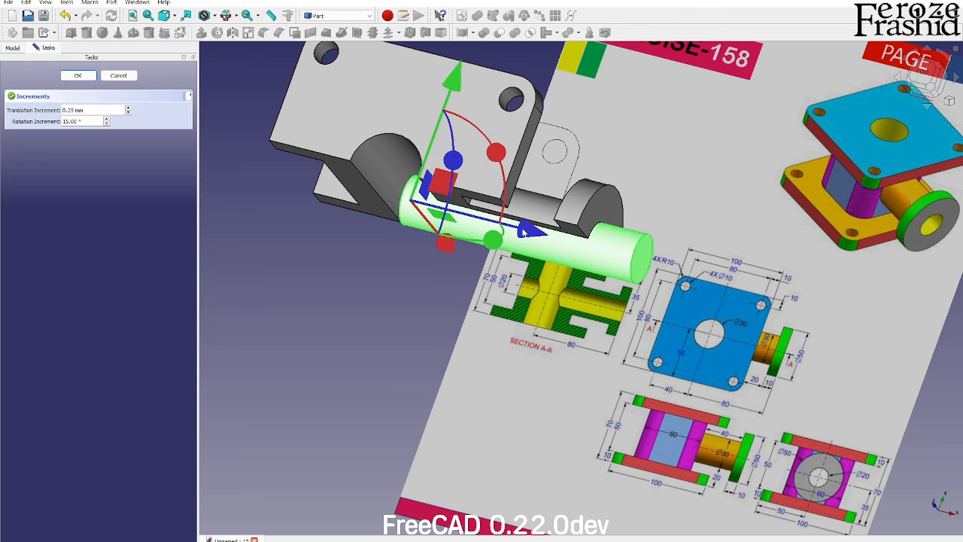
pyautogui.moveTo(525, 233); pyautogui.dragTo(439, 214)
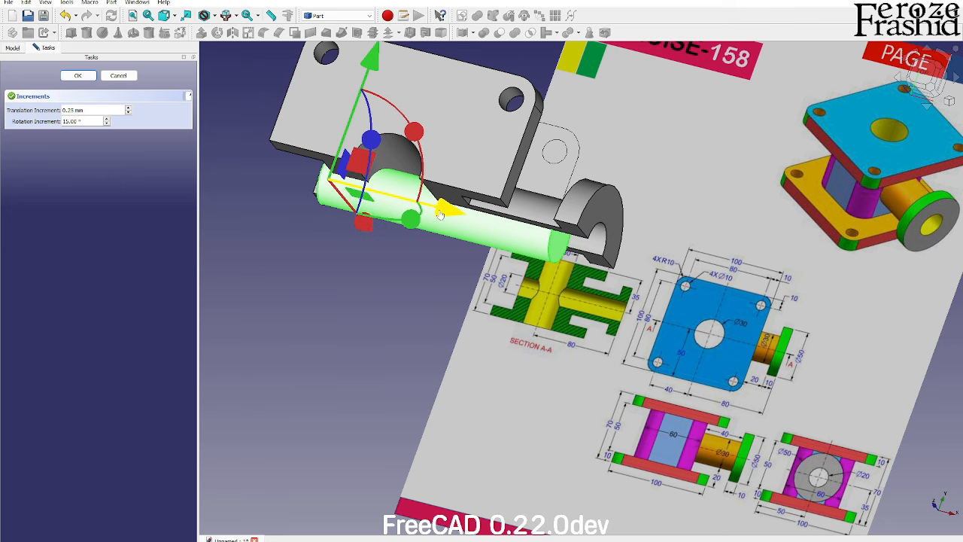
pyautogui.click(78, 76)
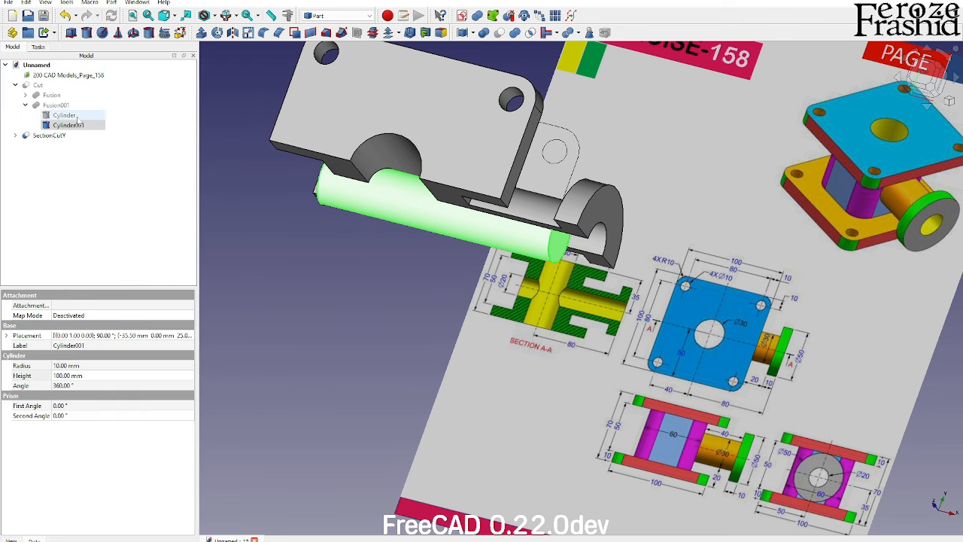
pyautogui.press('space')
pyautogui.click(388, 271)
# Hide the reference image and examine the intersecting bores in the sectioned part
pyautogui.moveTo(391, 277)
pyautogui.mouseDown(button='middle')
pyautogui.moveTo(447, 341)
pyautogui.moveTo(529, 312)
pyautogui.moveTo(521, 365)
pyautogui.moveTo(485, 371)
pyautogui.moveTo(521, 348)
pyautogui.mouseUp(button='middle')
pyautogui.moveTo(710, 252)
pyautogui.mouseDown(button='middle')
pyautogui.moveTo(594, 323)
pyautogui.moveTo(534, 380)
pyautogui.moveTo(529, 314)
pyautogui.mouseUp(button='middle')
pyautogui.click(526, 387)
pyautogui.press('space')
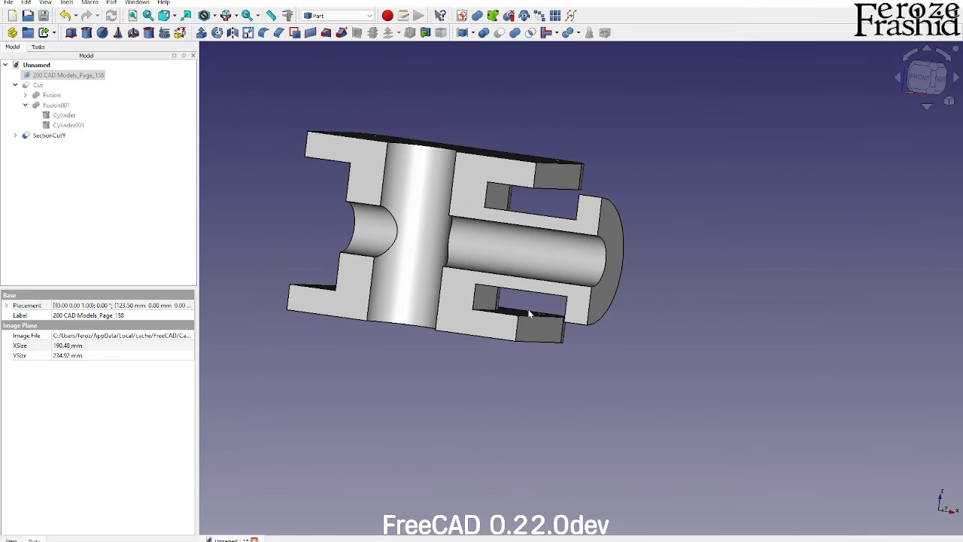
pyautogui.scroll(-1, 772, 382)
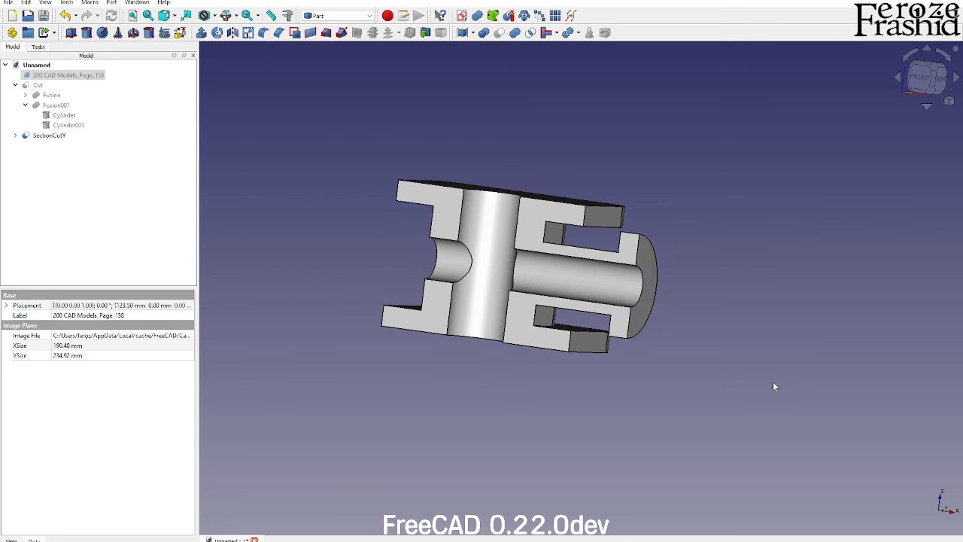
pyautogui.scroll(1, 498, 273)
pyautogui.moveTo(495, 270); pyautogui.dragTo(455, 314, button='middle')
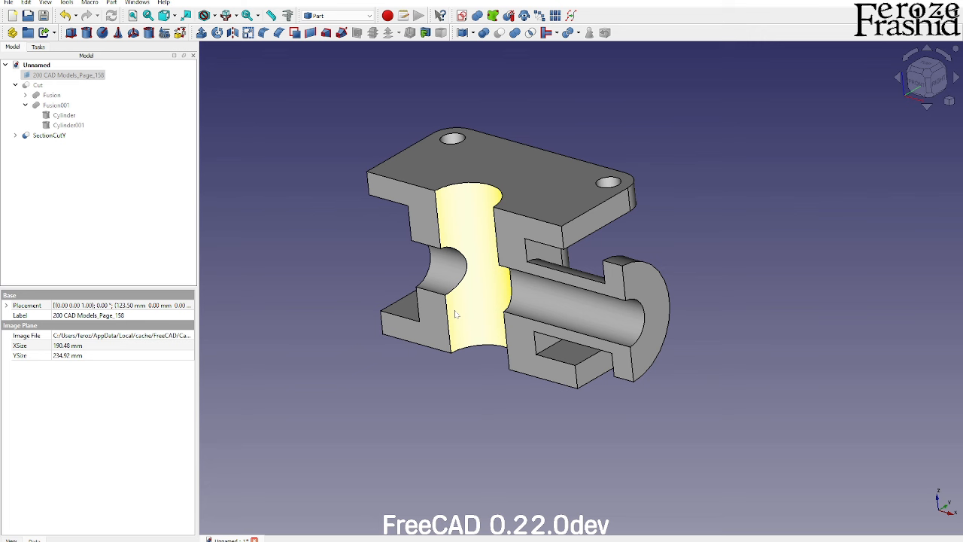